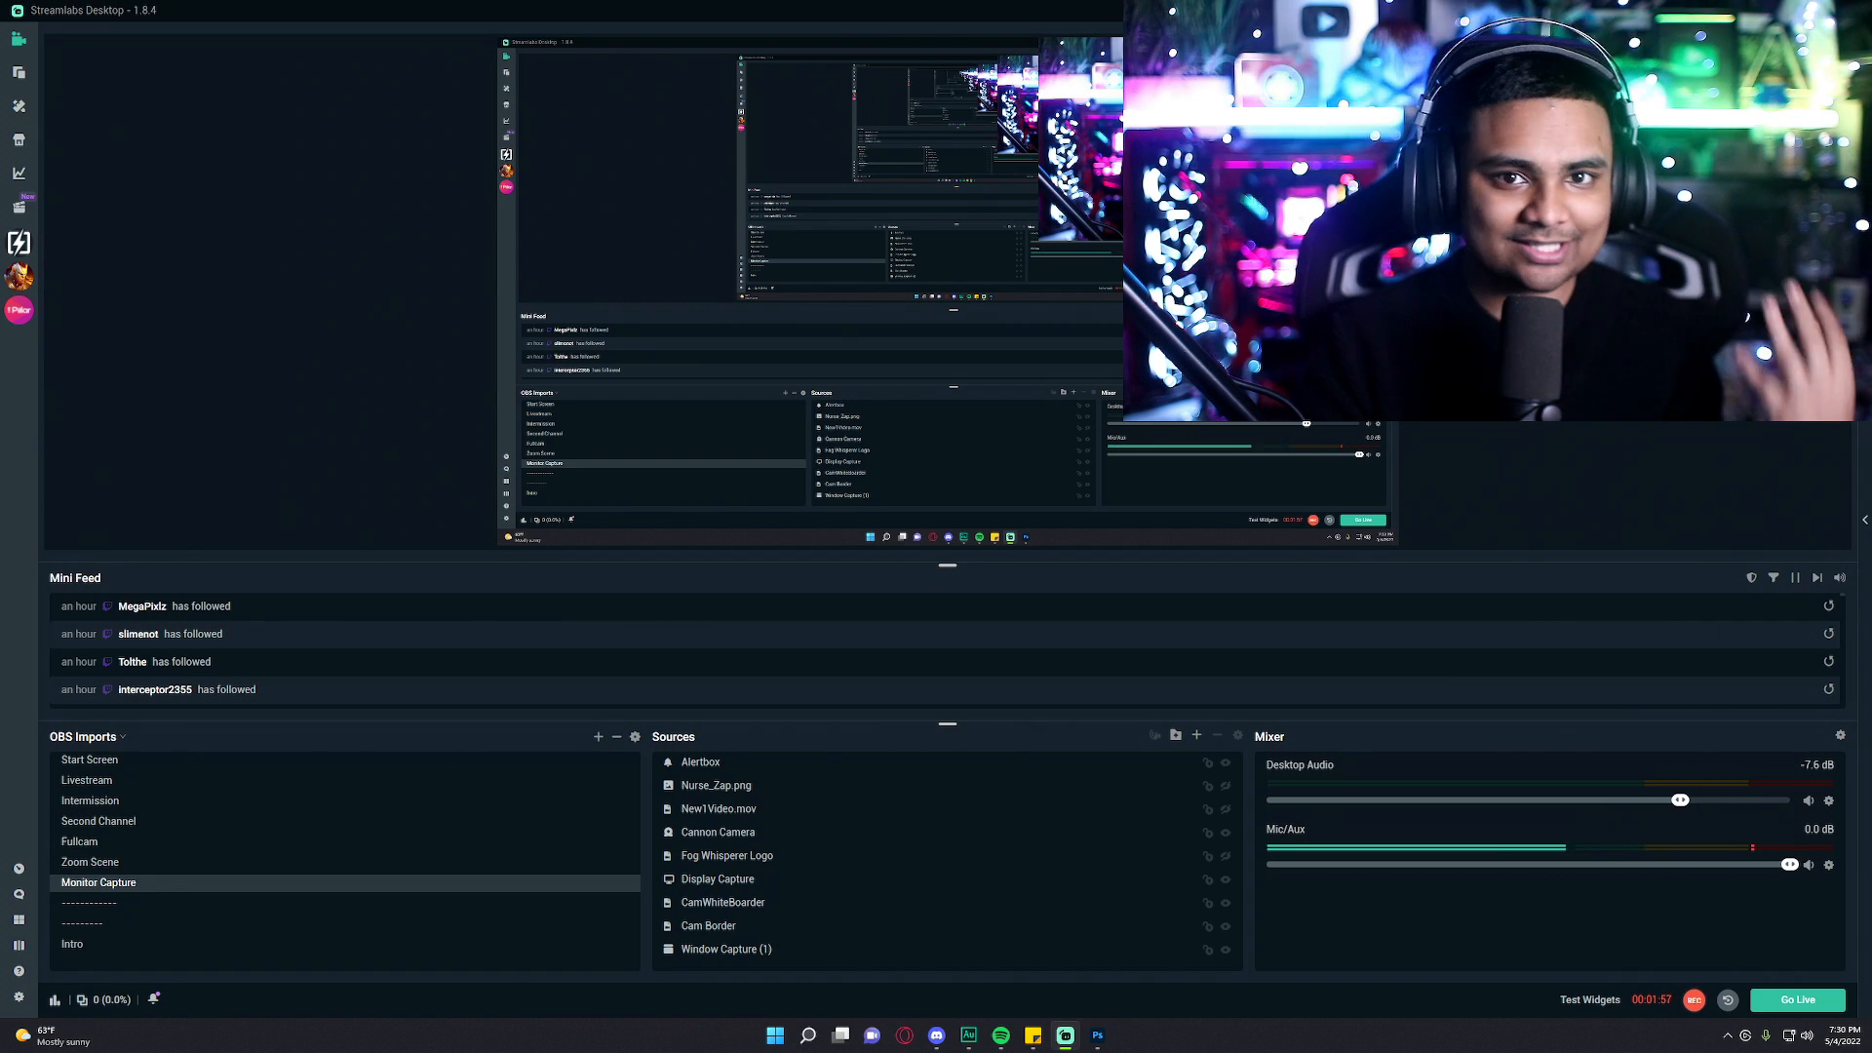
Fit the Cannon Camera source to the screen with the Transform options.
click(717, 786)
click(1002, 831)
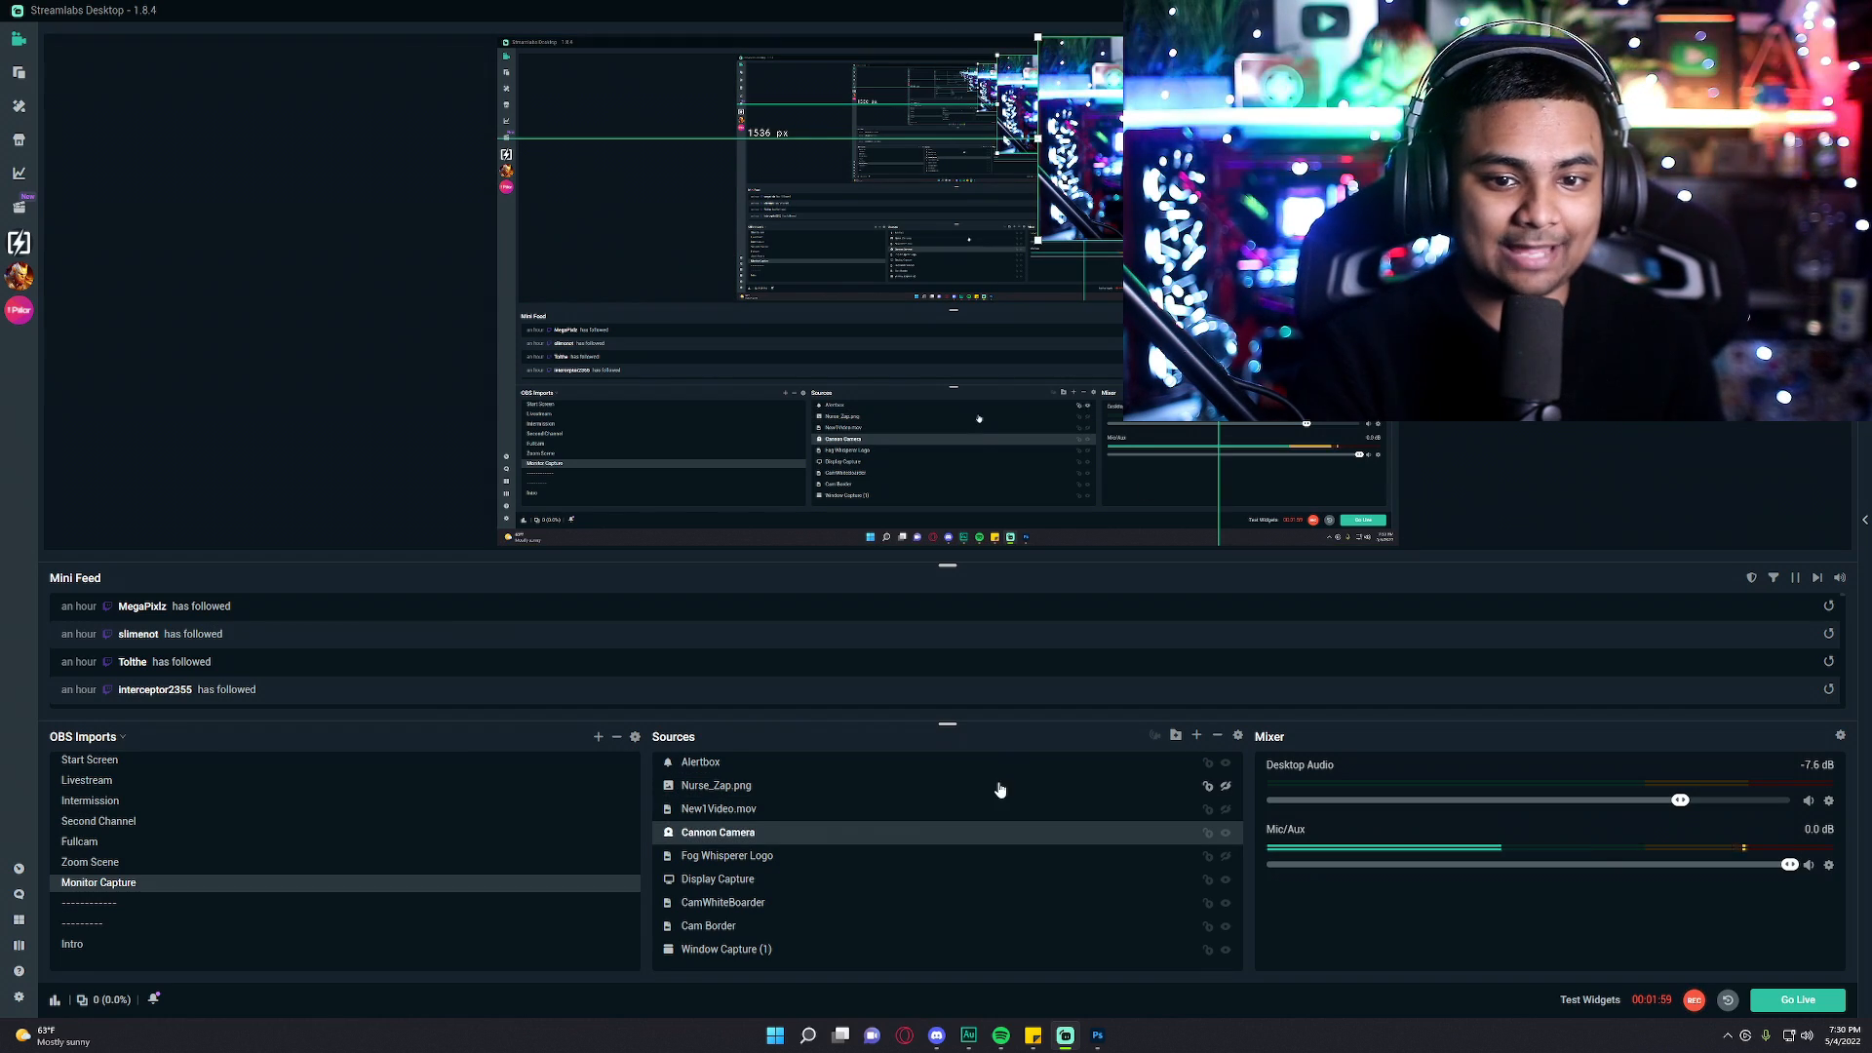
right_click(1005, 832)
mouse_move(1105, 635)
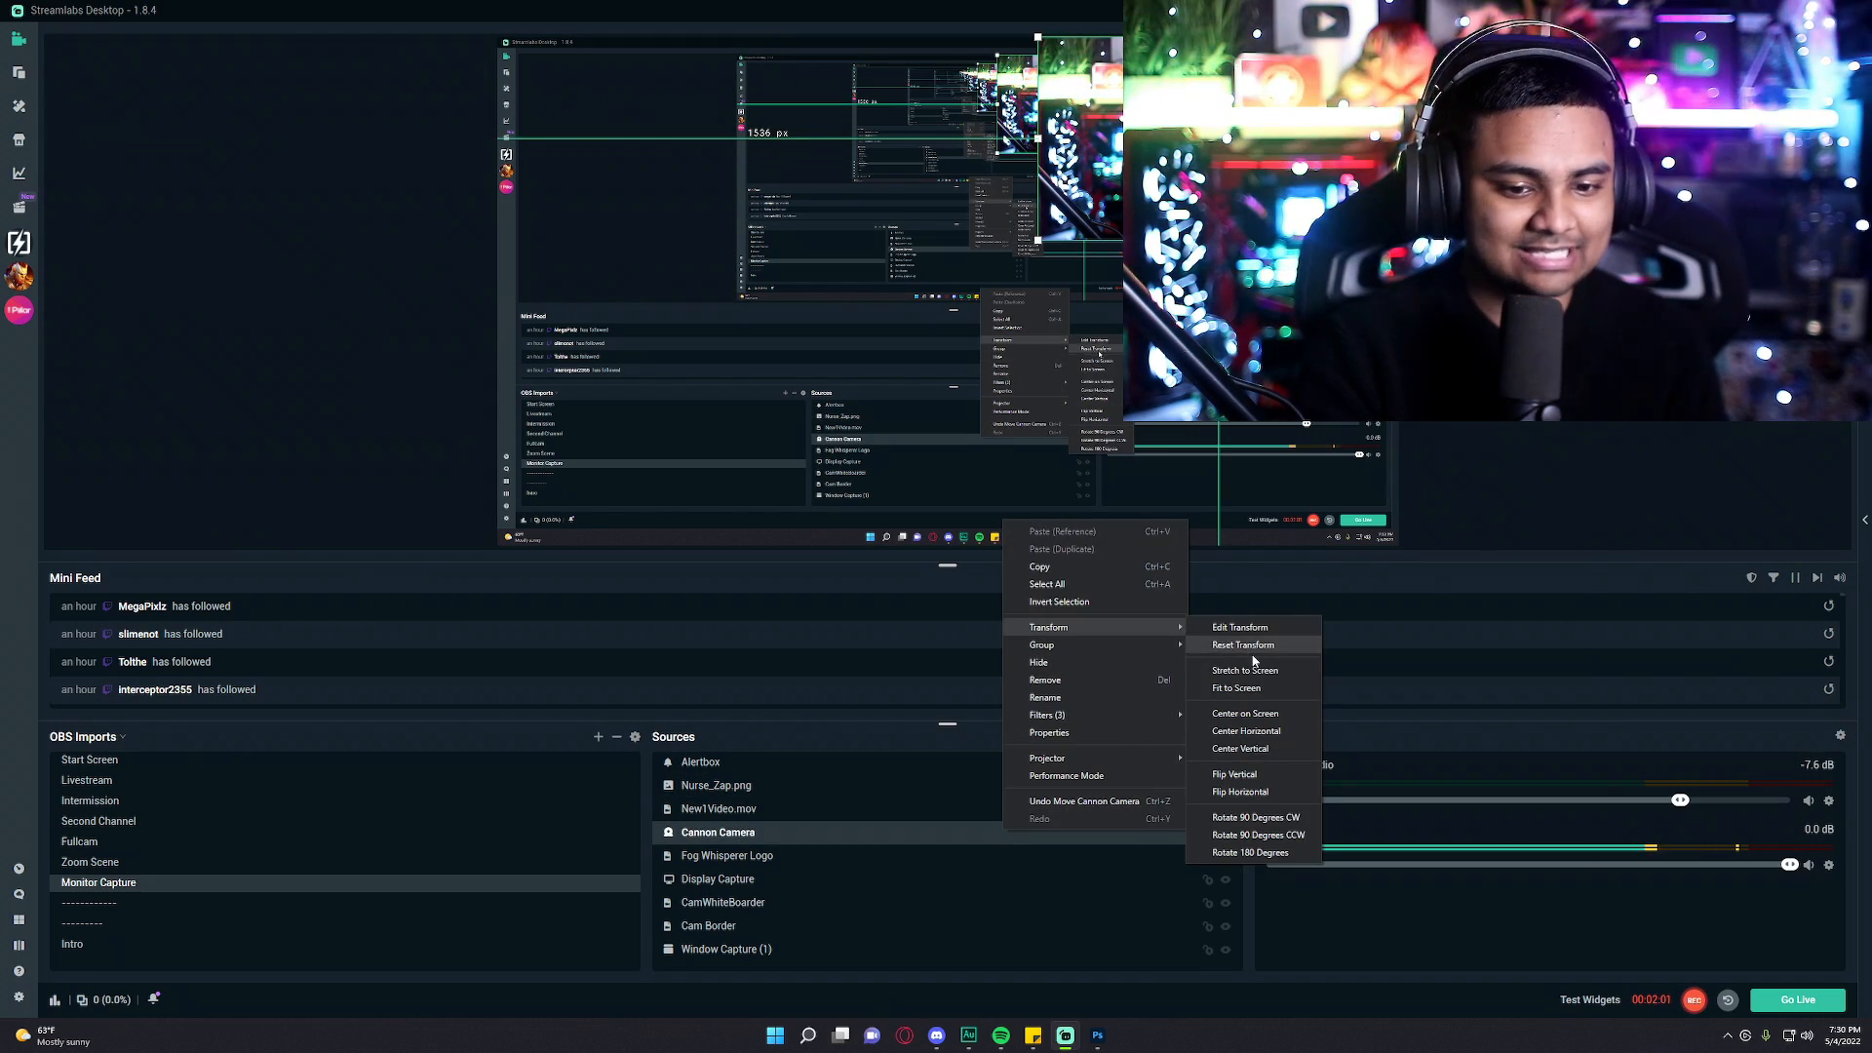
click(1268, 694)
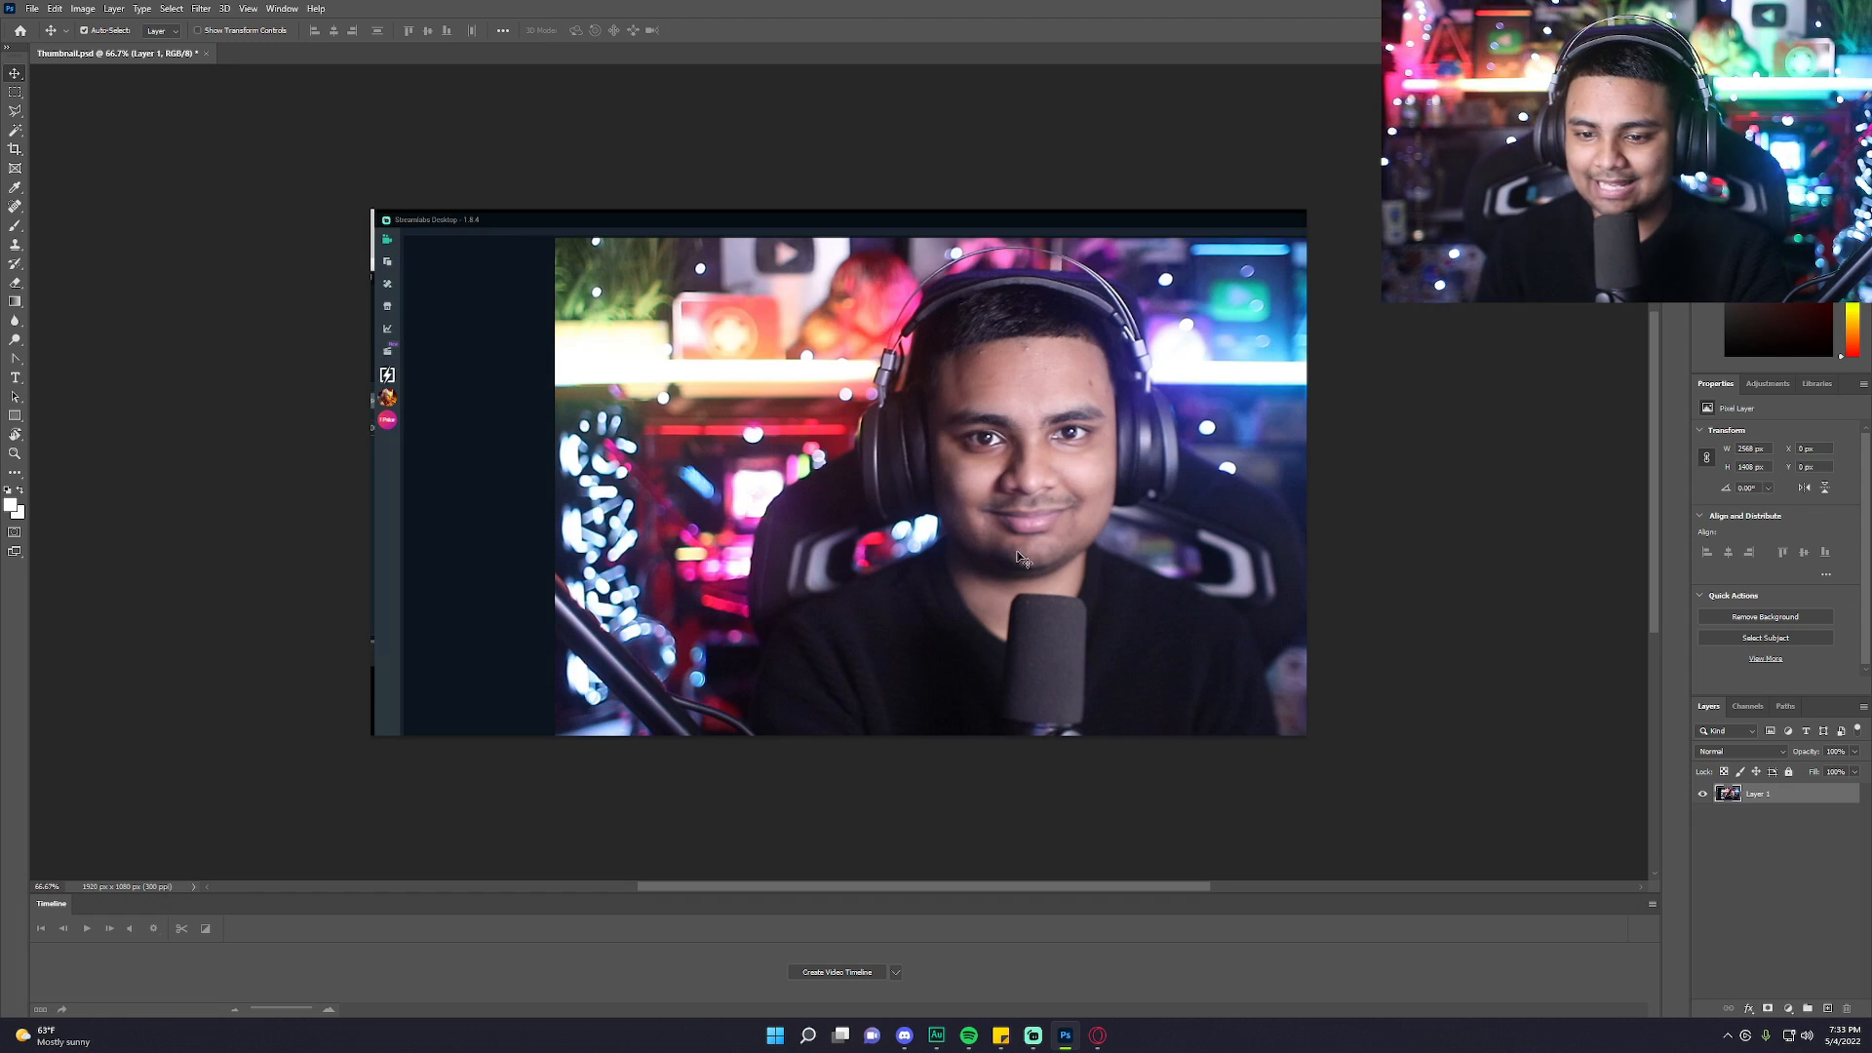
Scale the pasted webcam screenshot with Free Transform so it fills the thumbnail canvas.
drag(975, 561, 899, 591)
key(ctrl+t)
drag(844, 192, 872, 227)
click(725, 30)
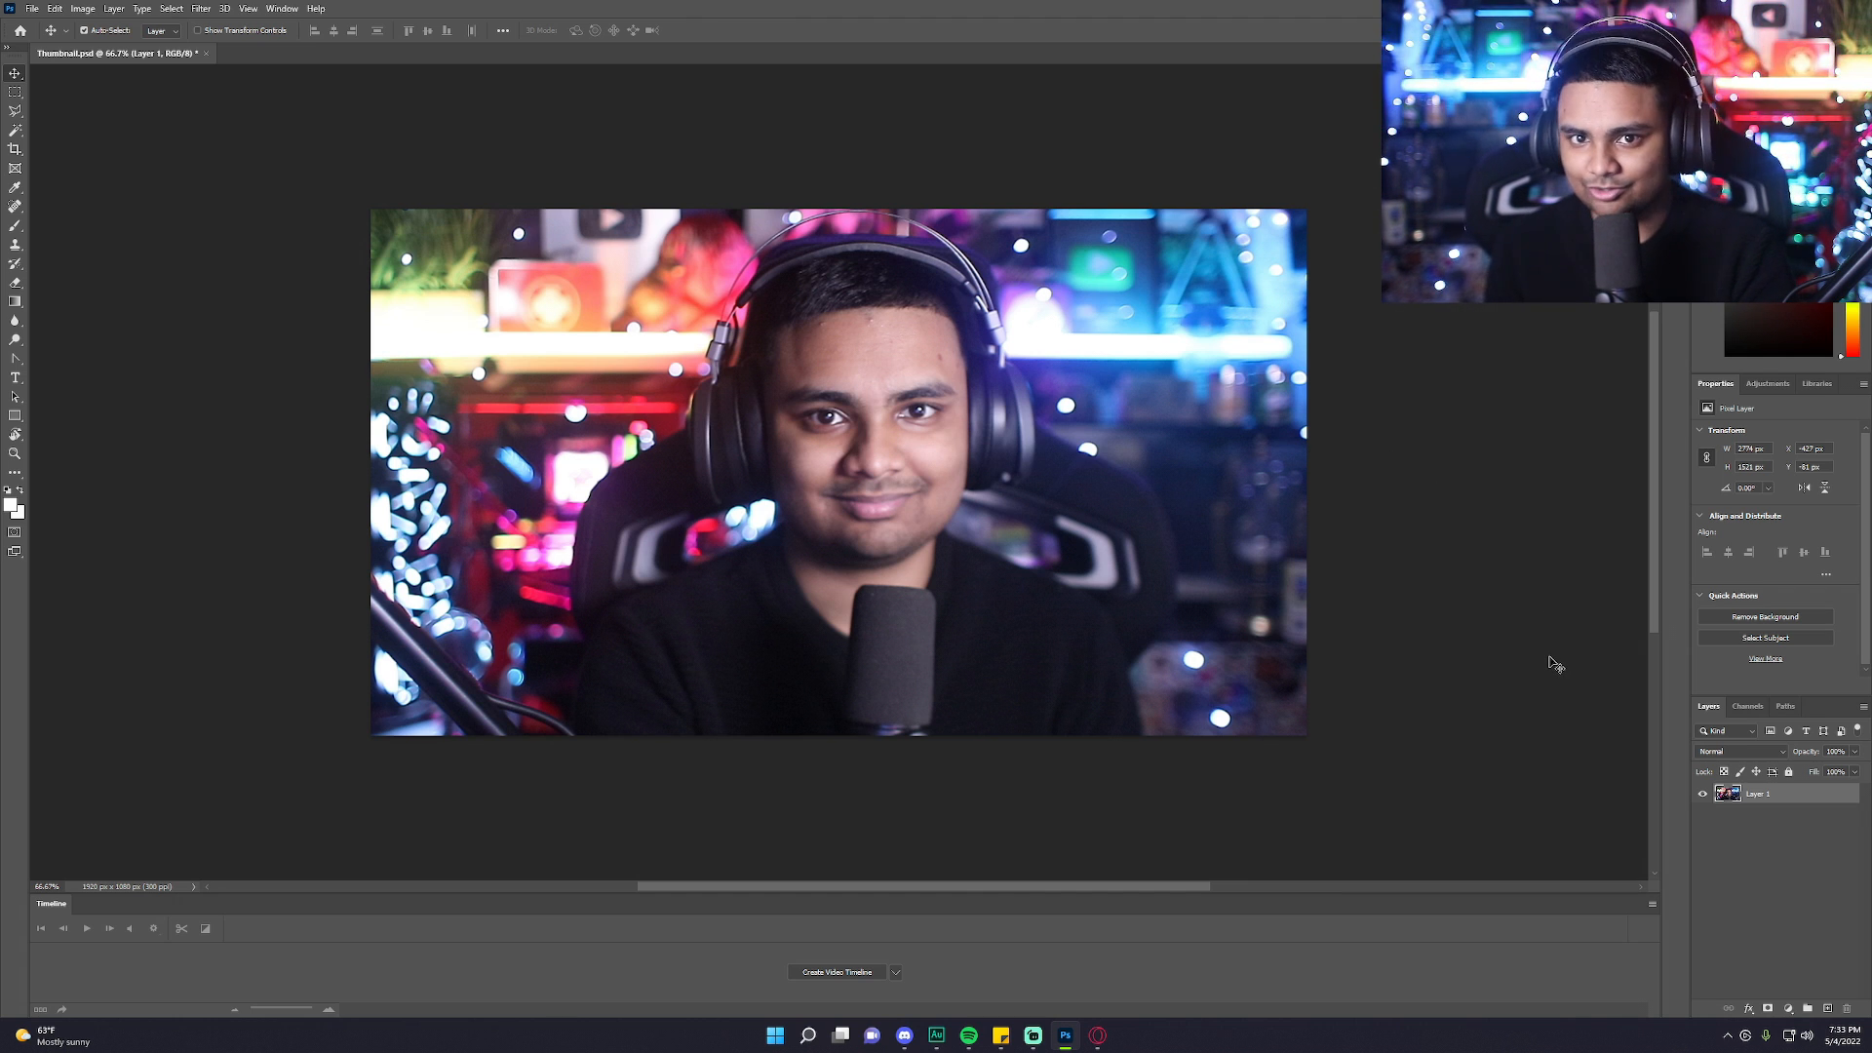
Add a Brightness/Contrast adjustment layer and raise its brightness and contrast slightly.
click(1794, 901)
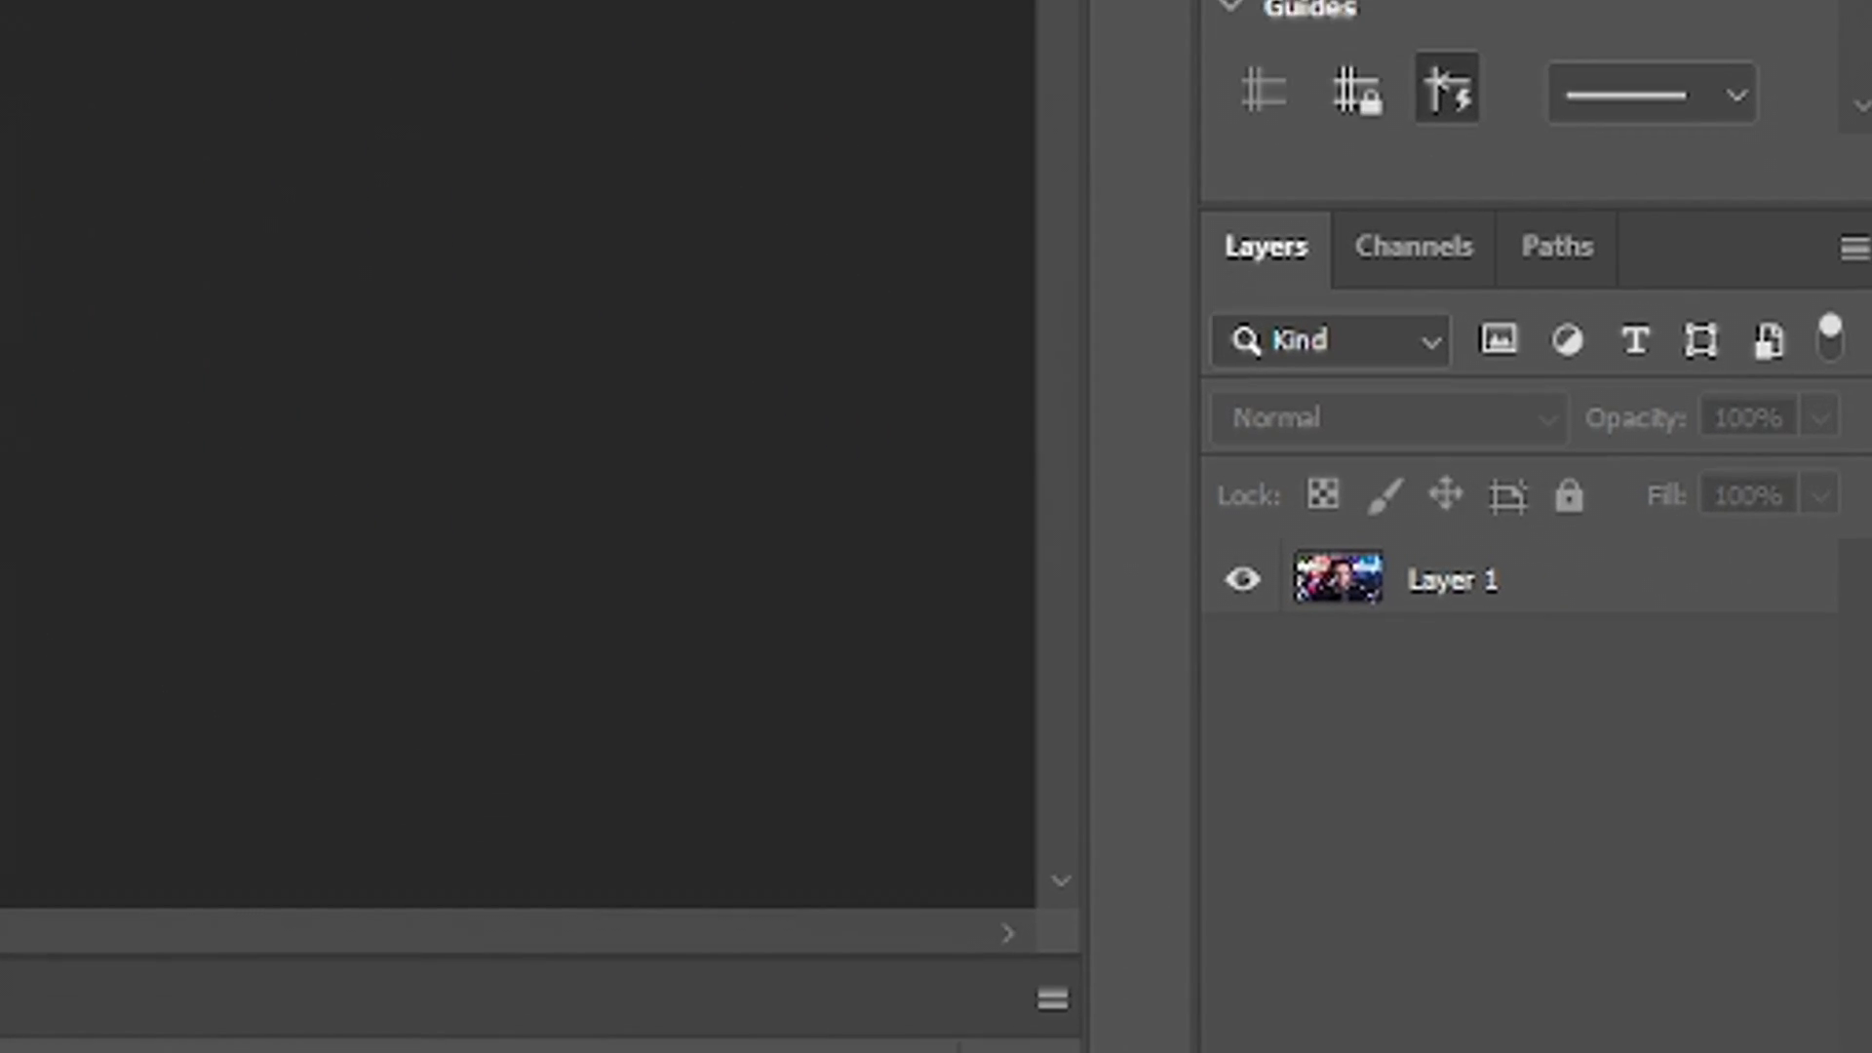
click(1599, 597)
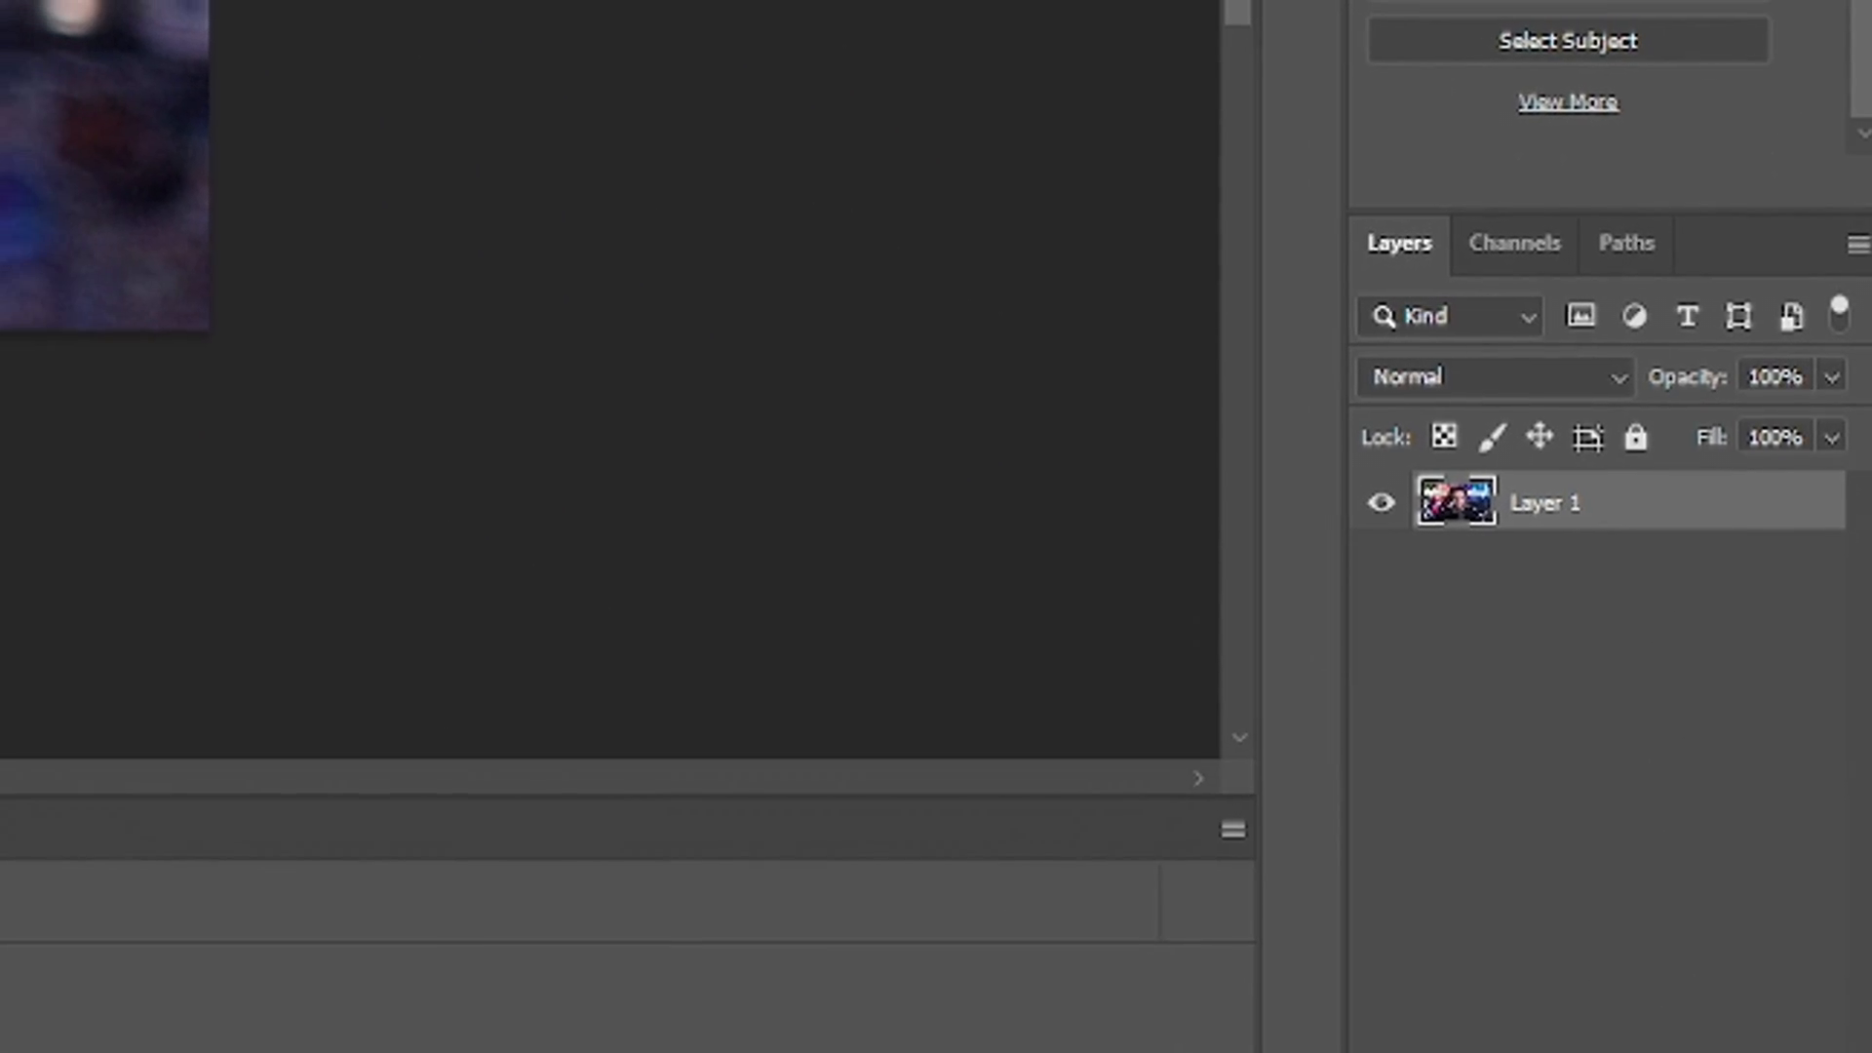
click(1662, 1041)
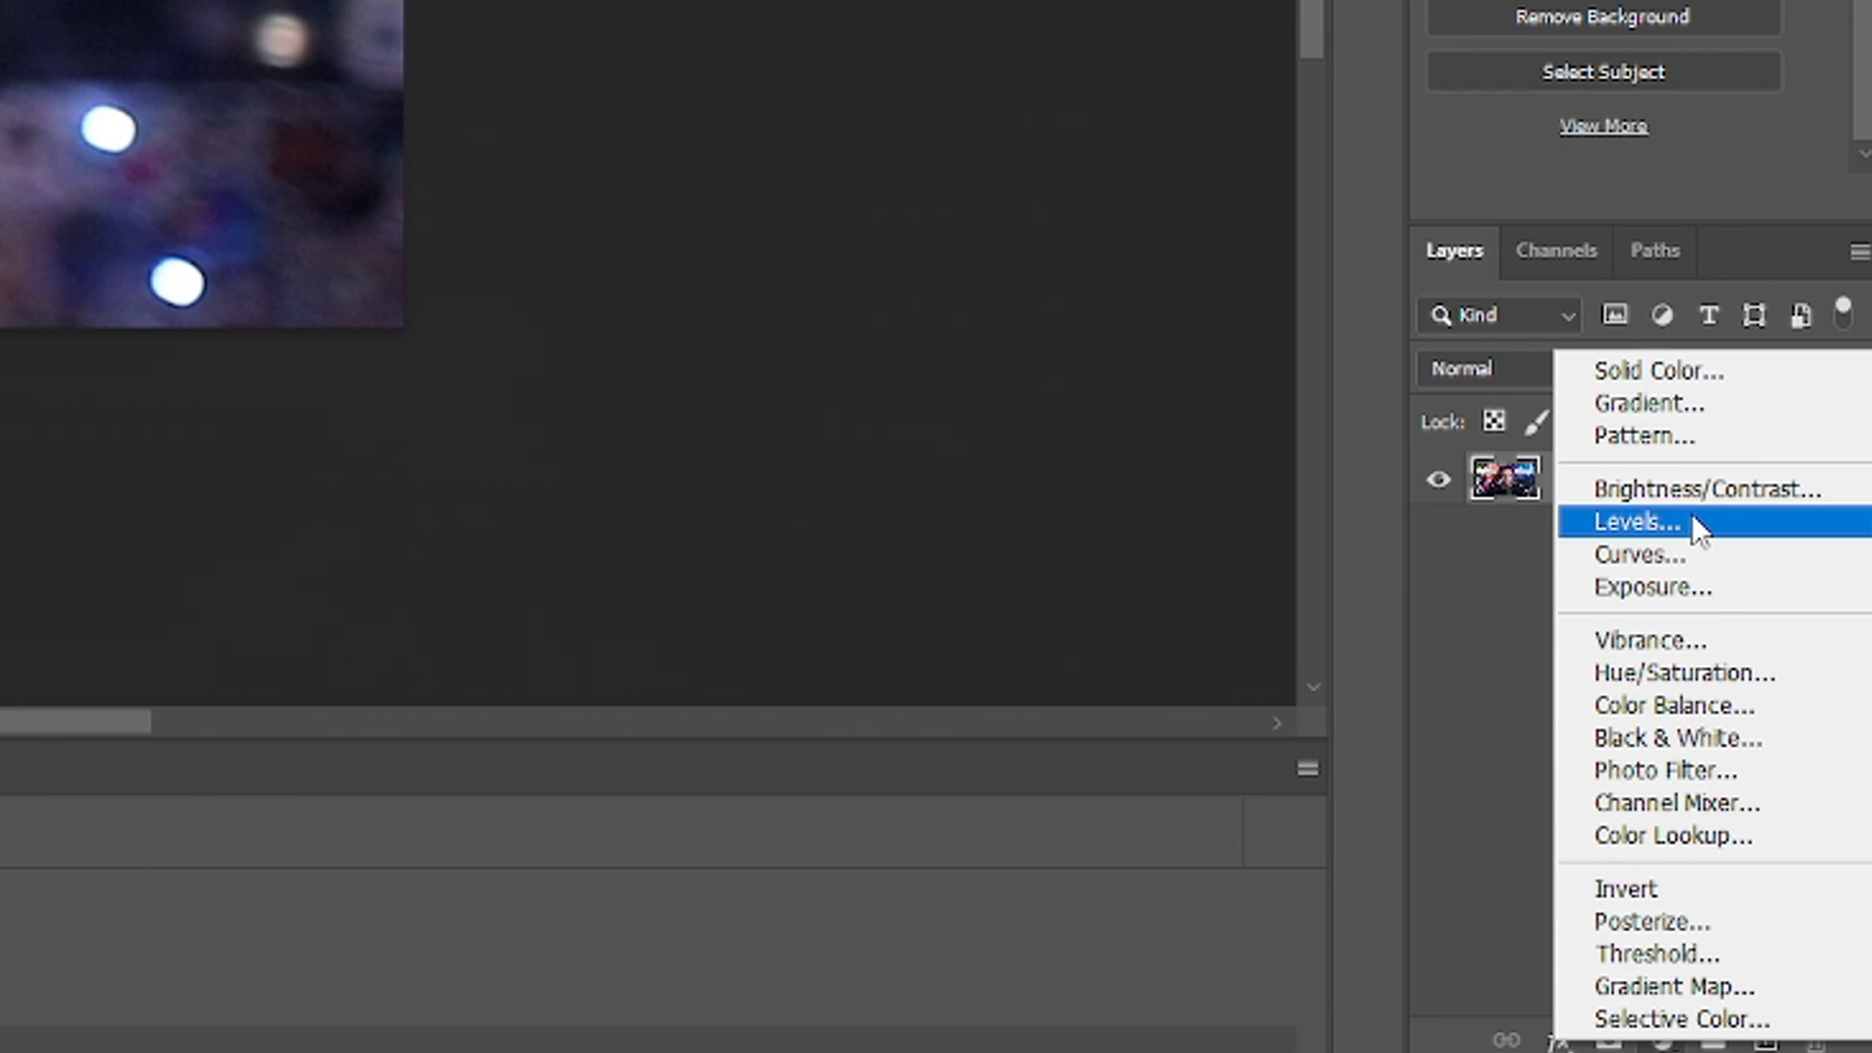
click(1697, 489)
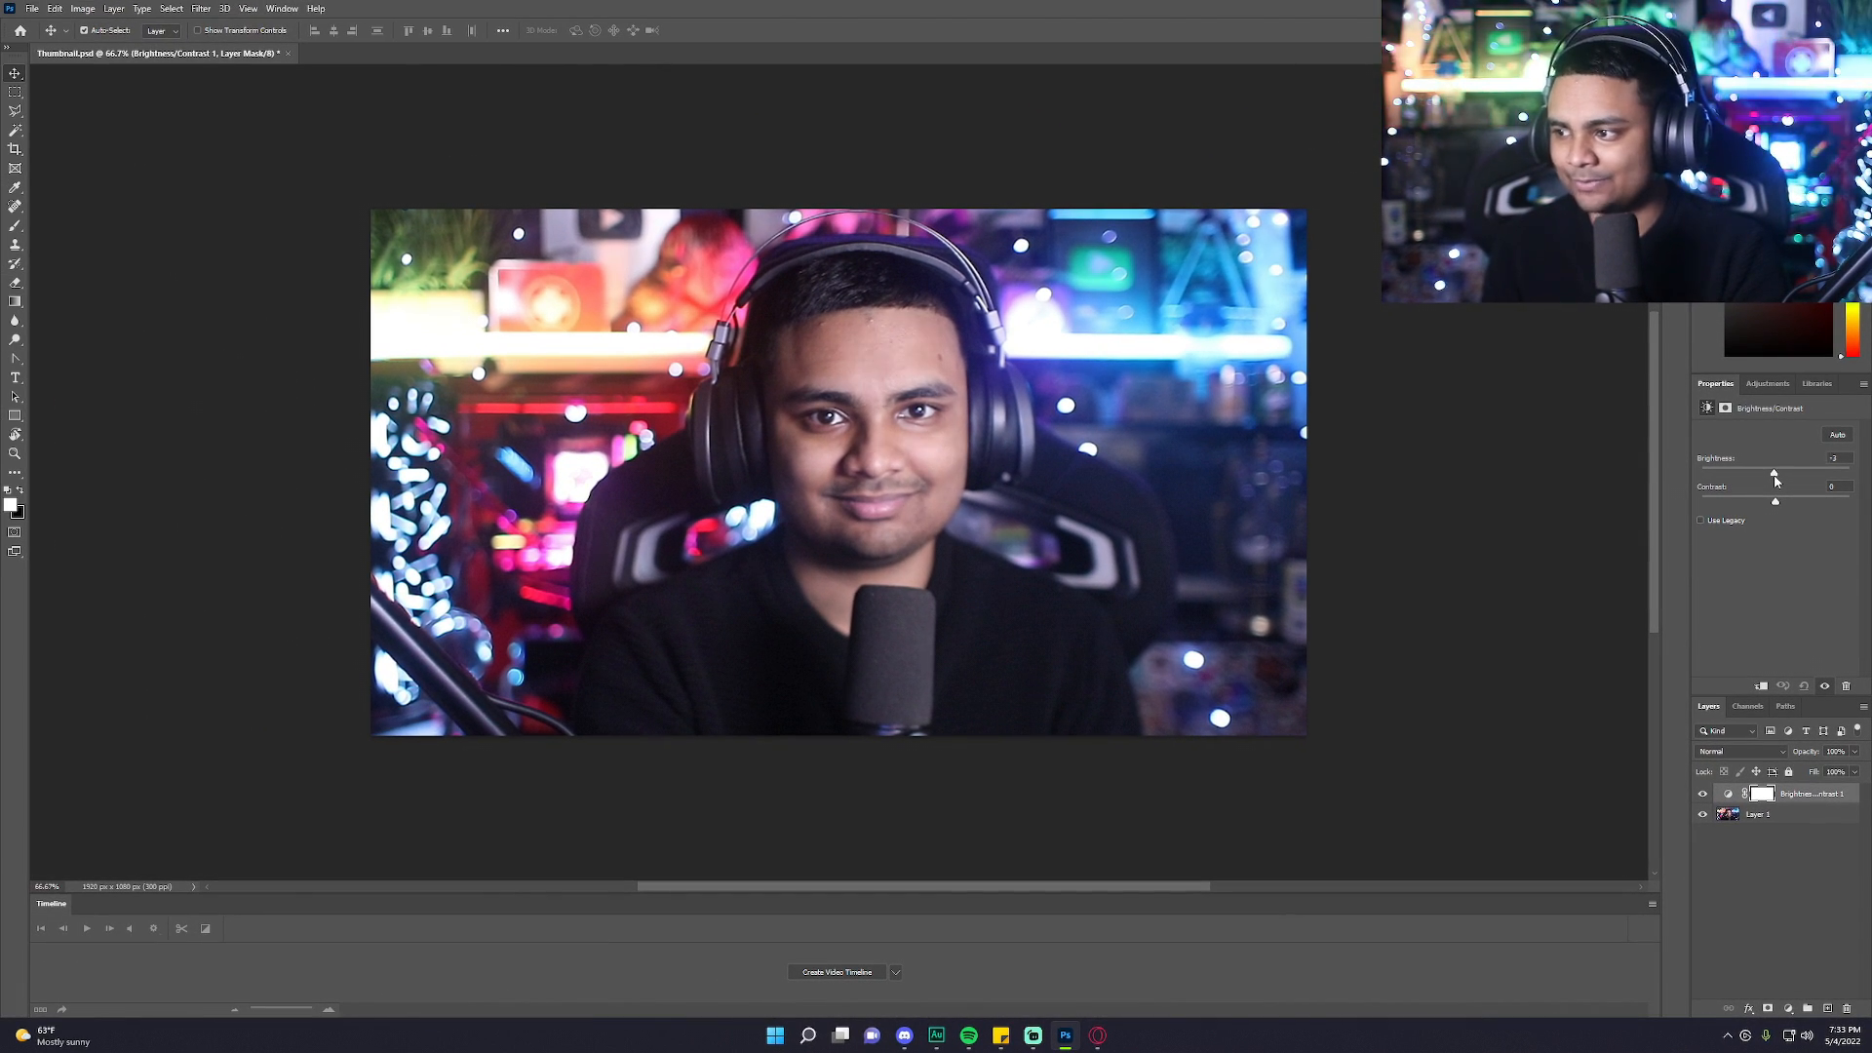
mouse_move(1774, 479)
mouse_down()
mouse_move(1740, 487)
mouse_move(1780, 483)
mouse_move(1785, 503)
mouse_up()
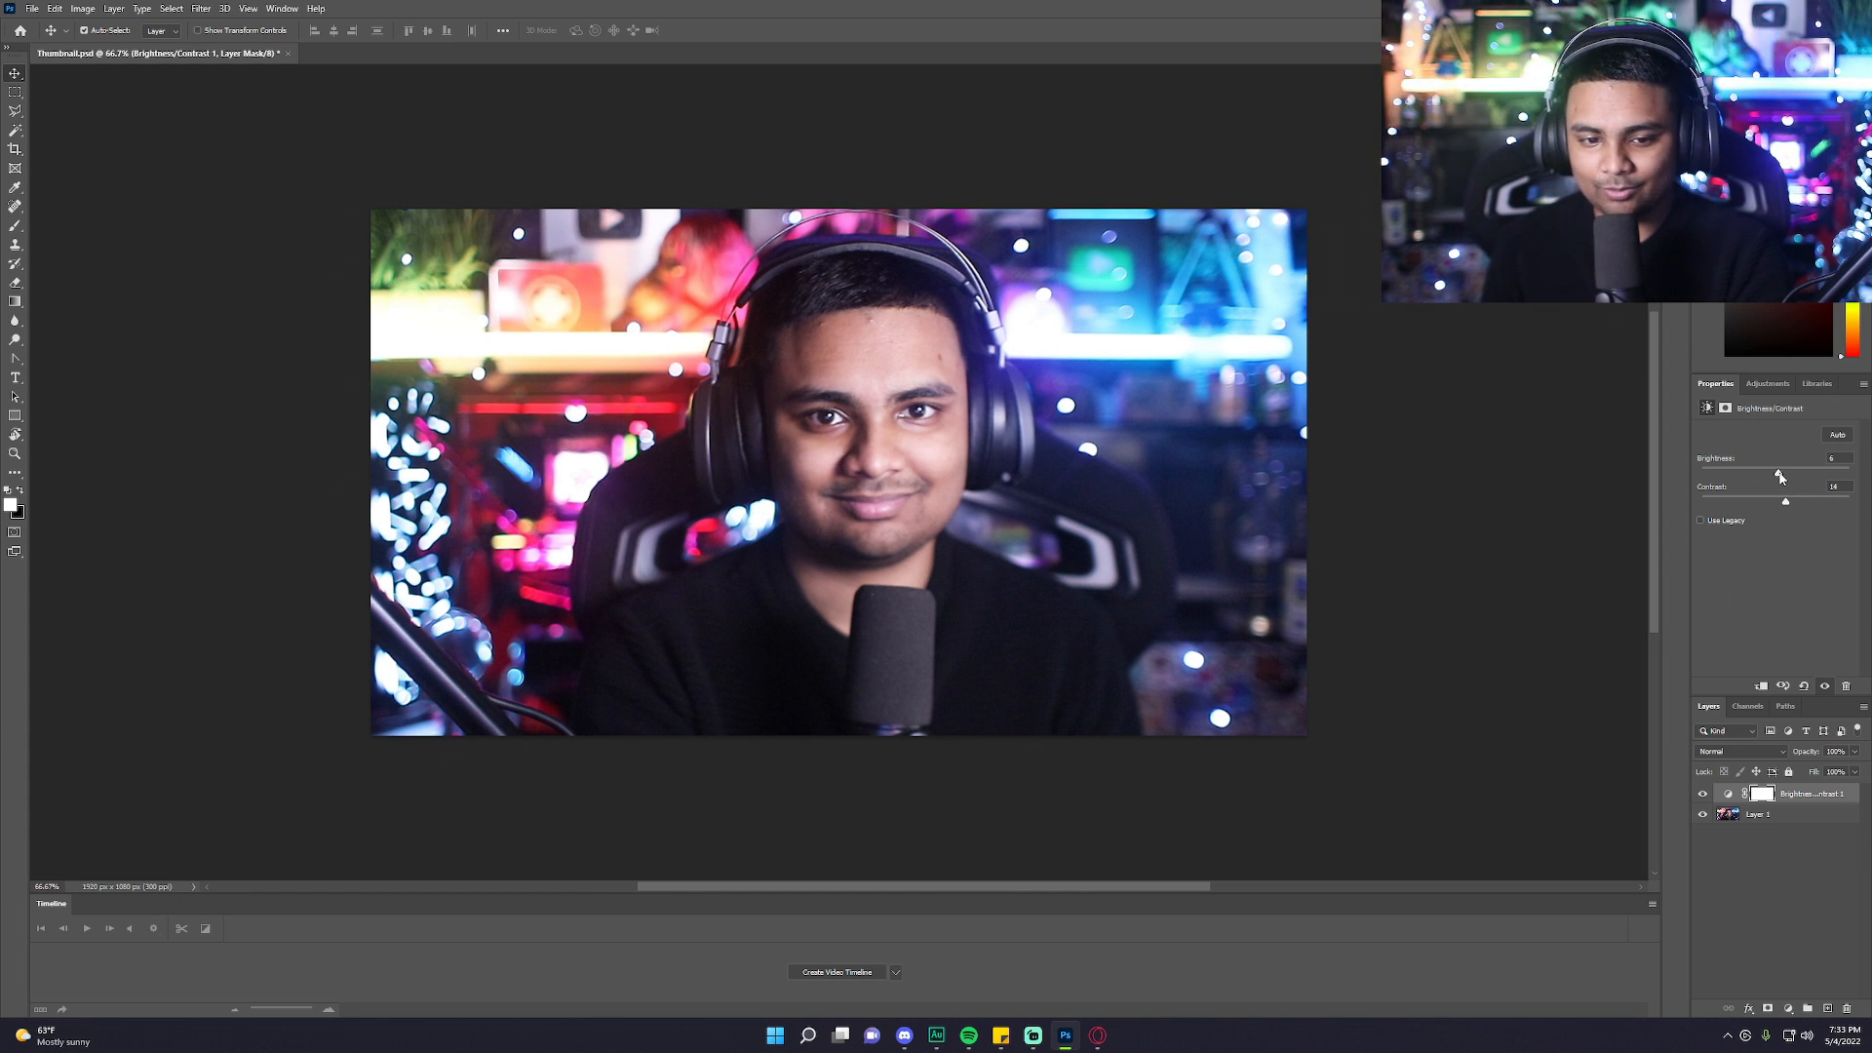
drag(1784, 505, 1787, 505)
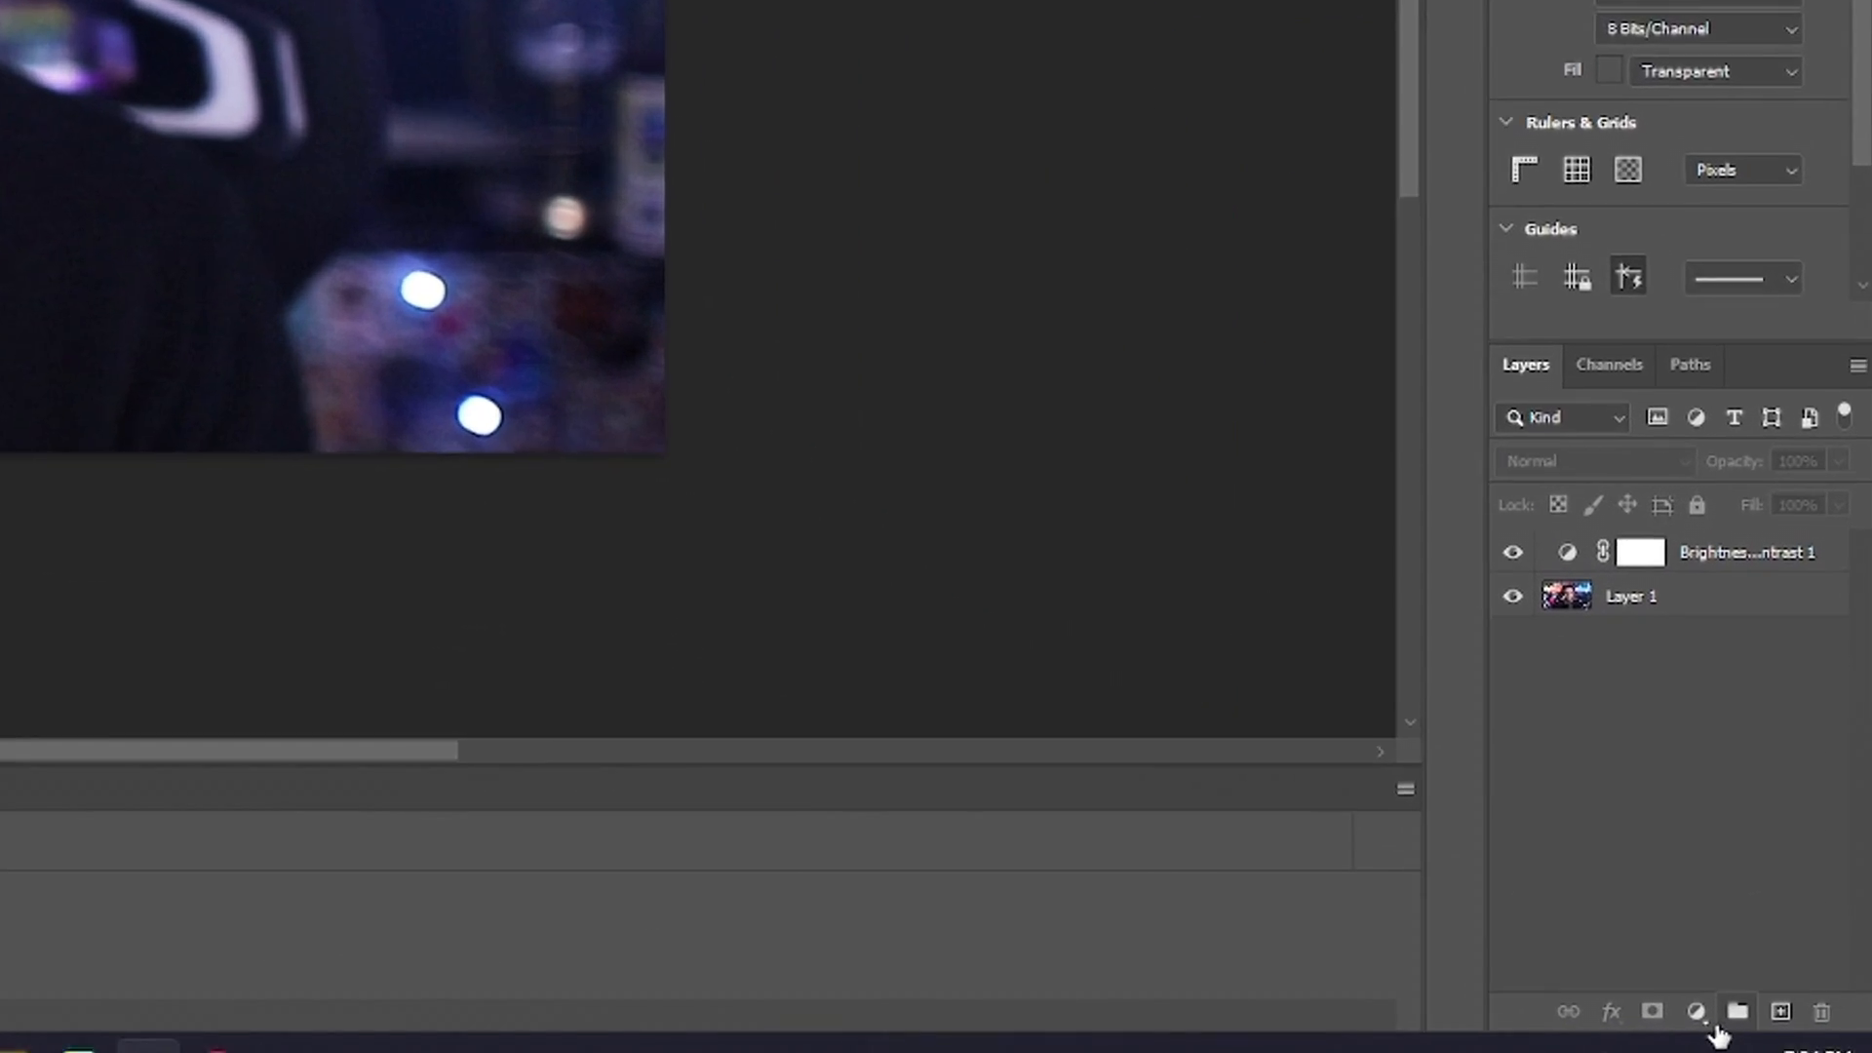
Add a Vibrance adjustment layer and set vibrance and saturation to about +12.
click(1703, 1012)
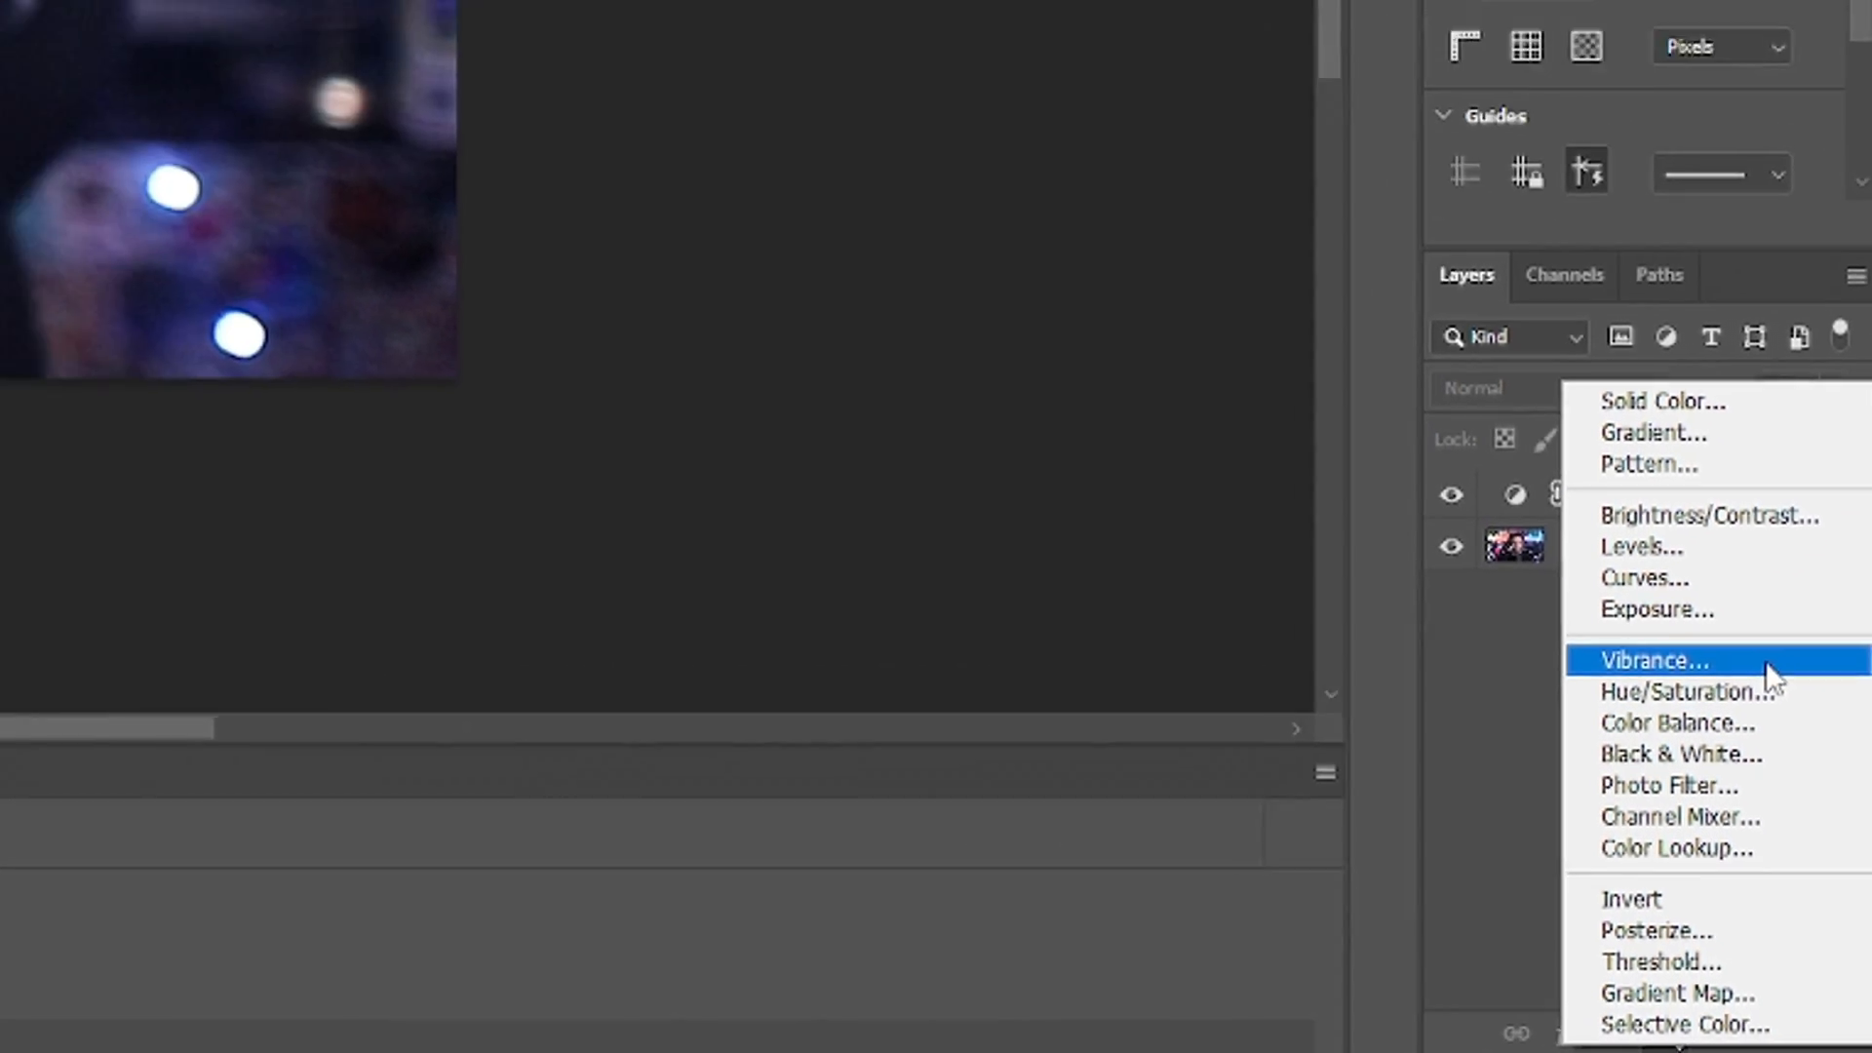
click(1767, 662)
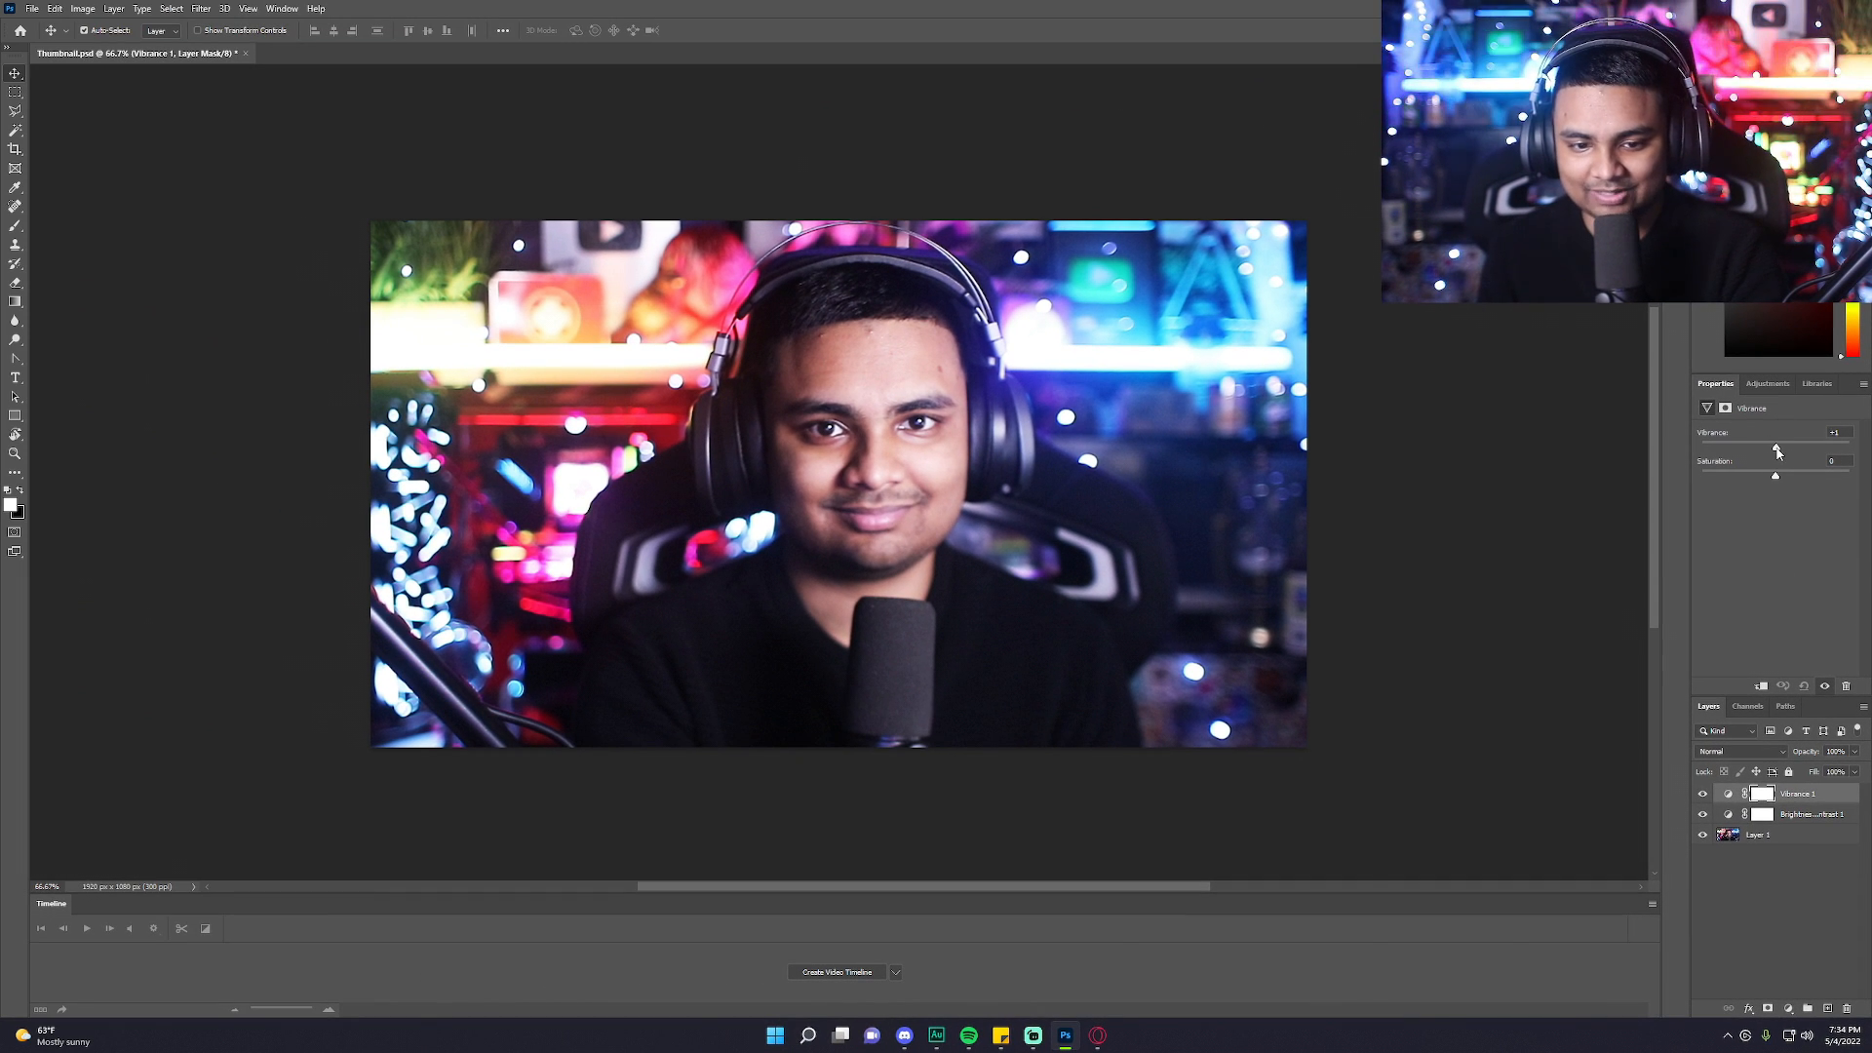
drag(1776, 451, 1867, 451)
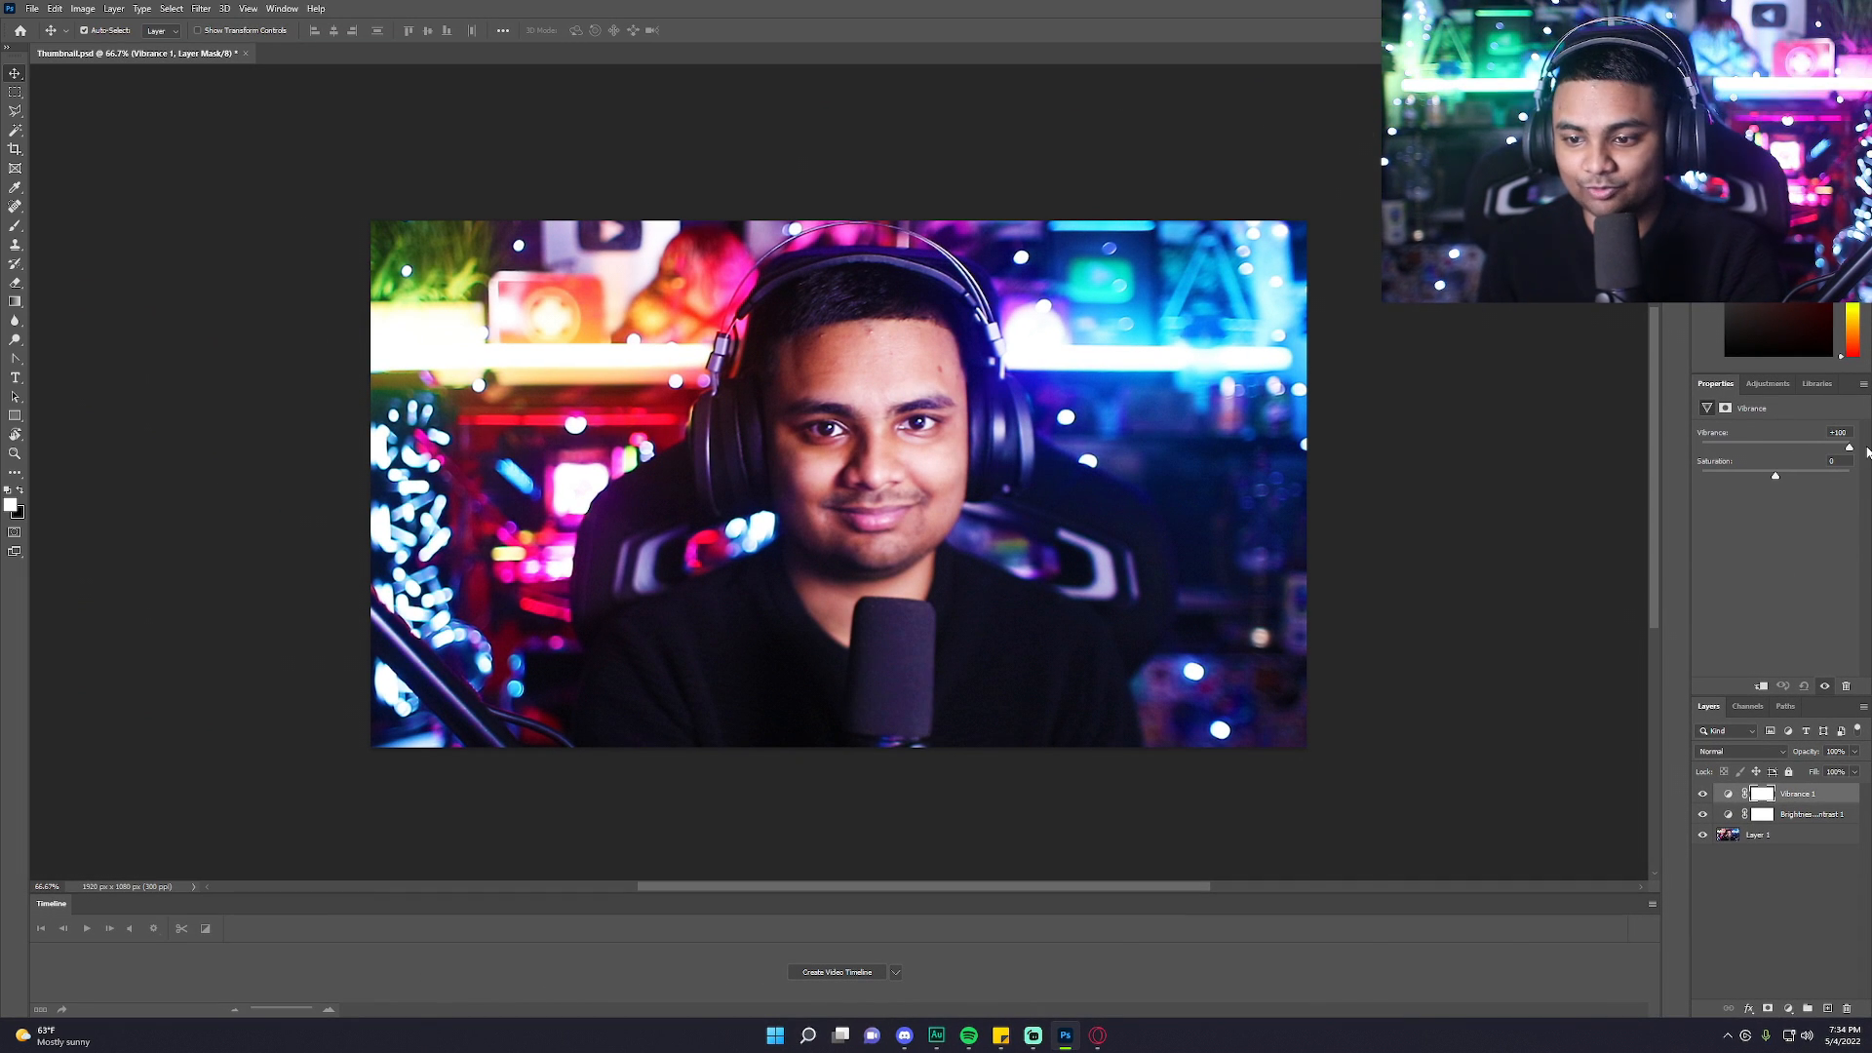
drag(1826, 423, 1786, 482)
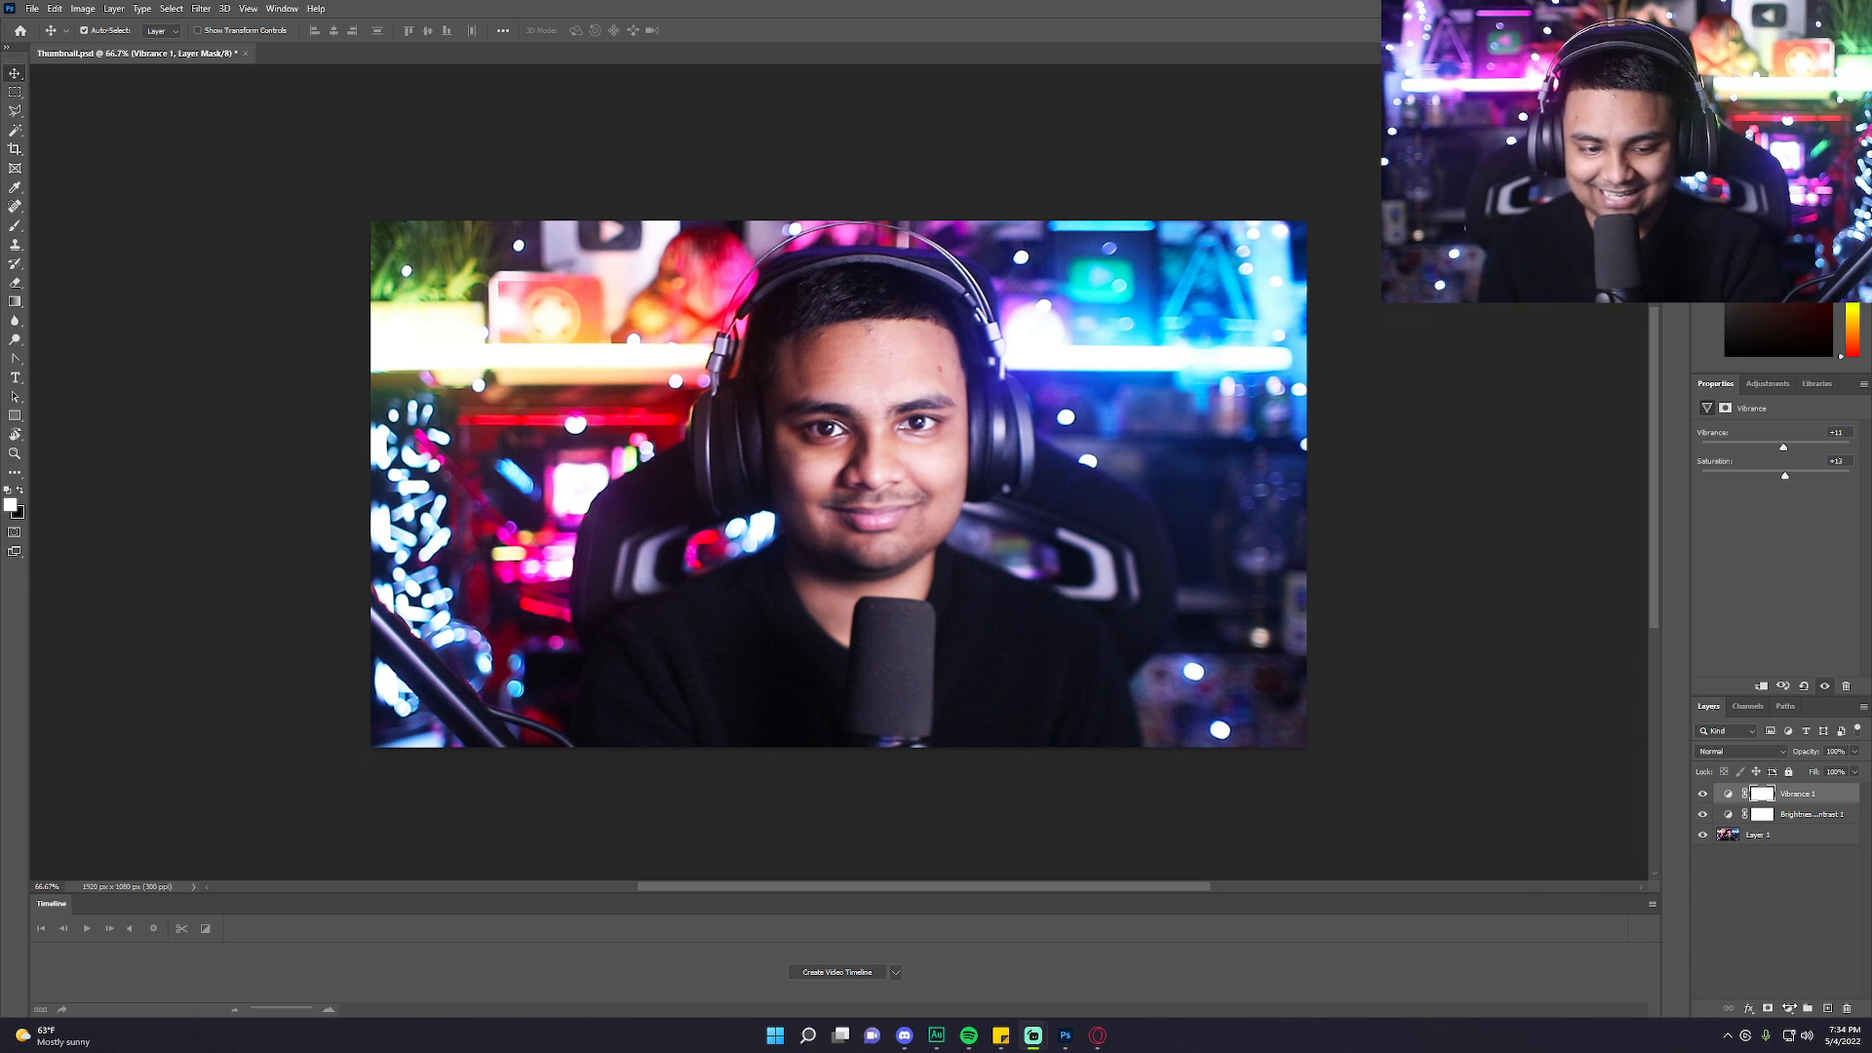
Add a Curves adjustment layer and bend the RGB curve into a gentle S-shape.
click(1789, 1010)
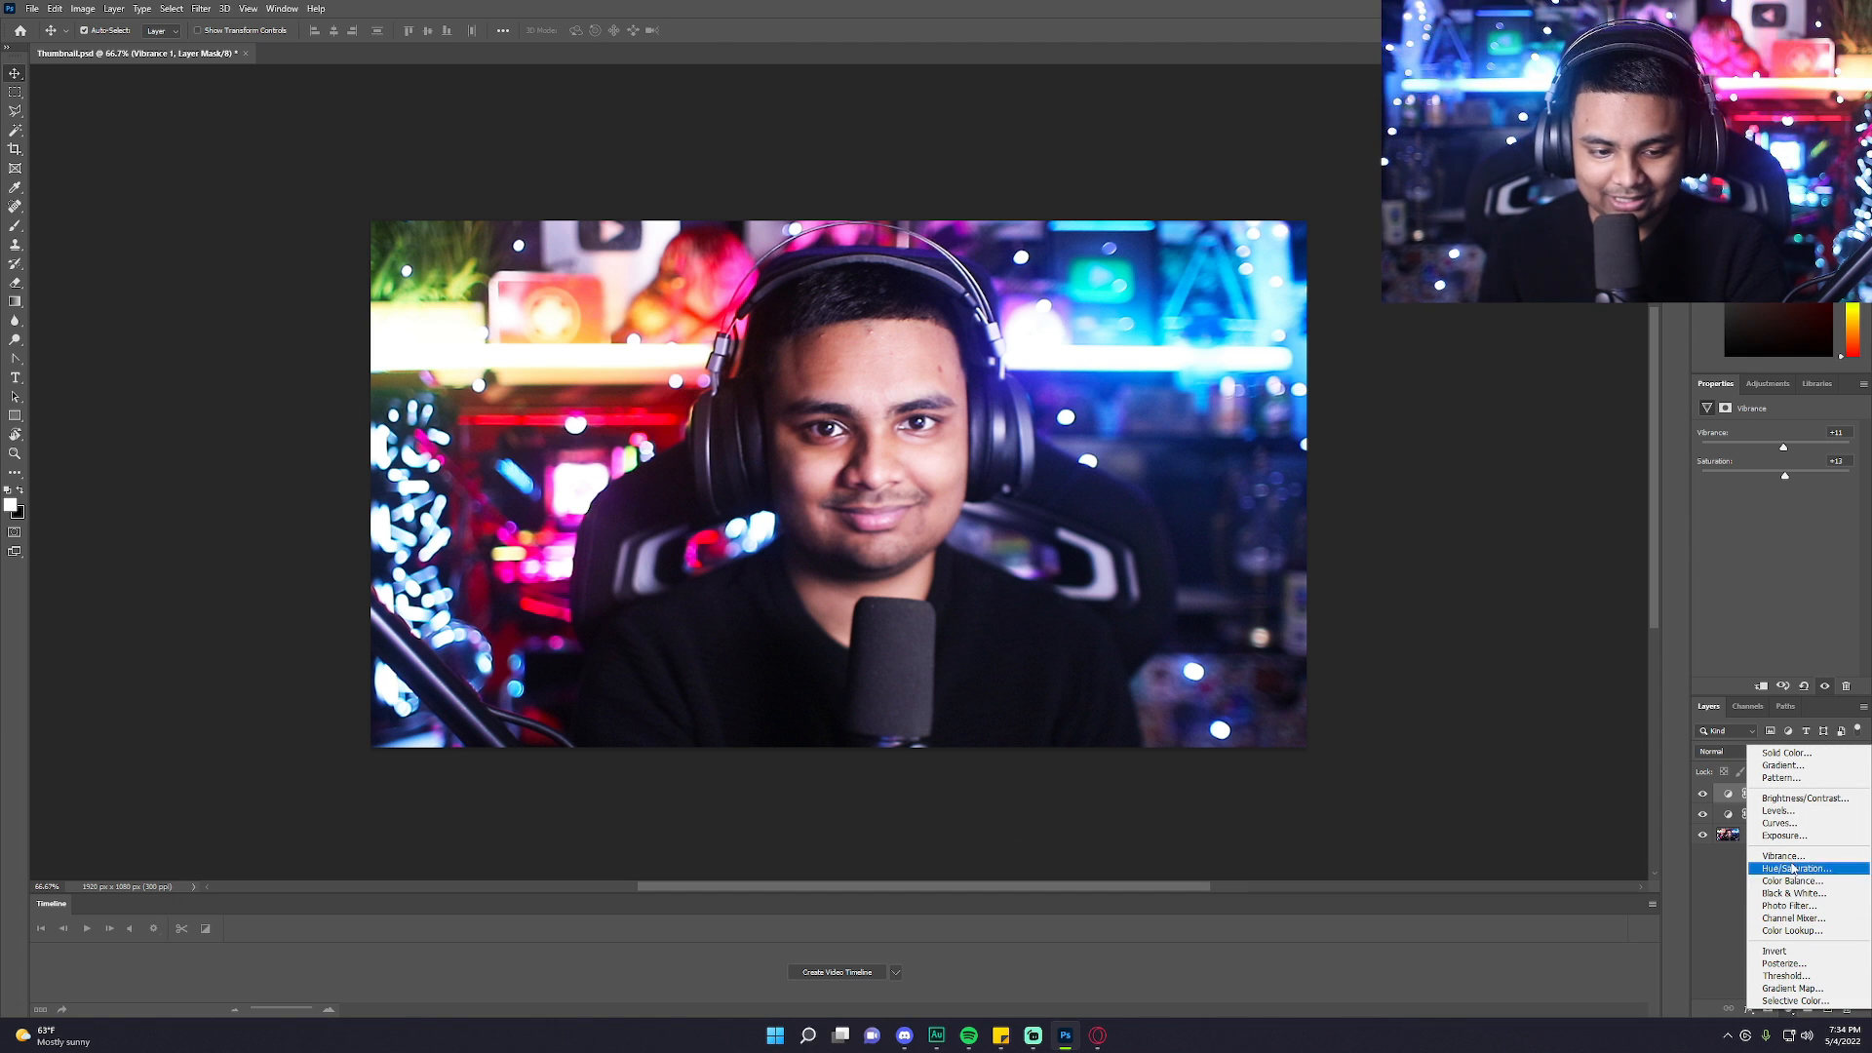
click(1820, 826)
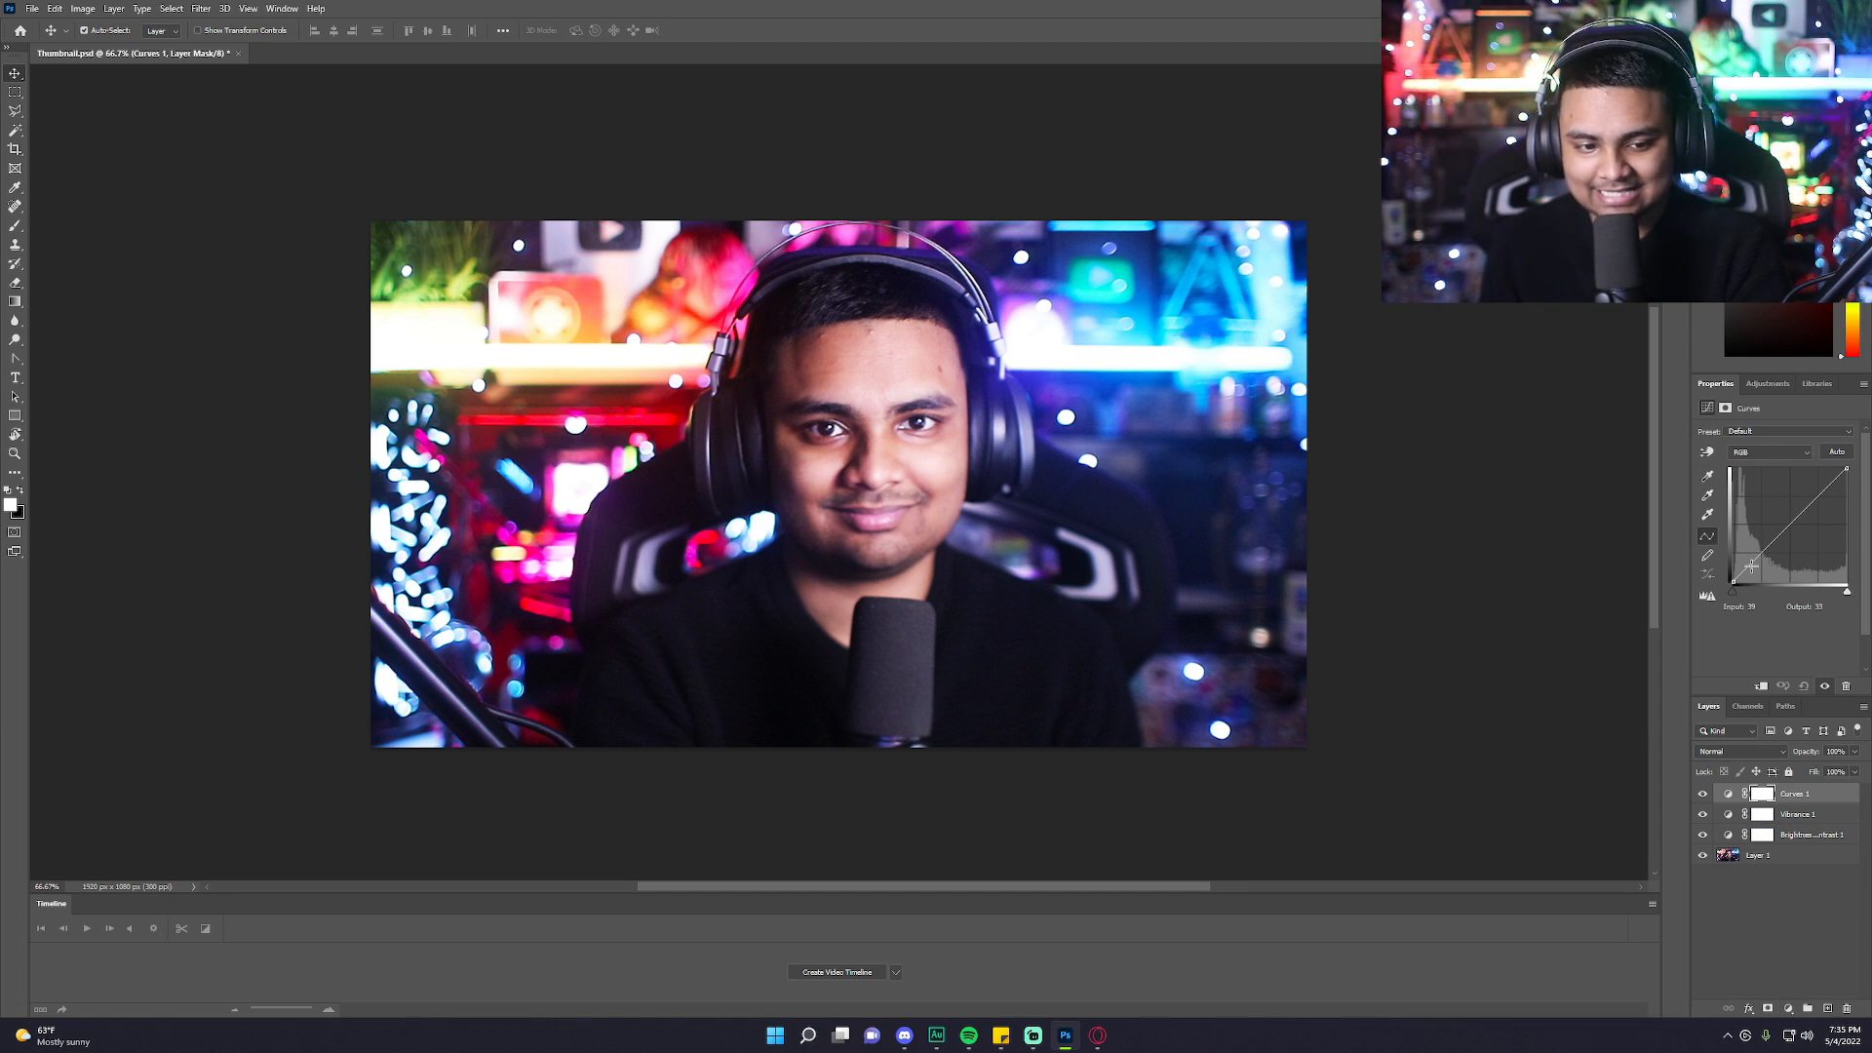
drag(1752, 565, 1752, 572)
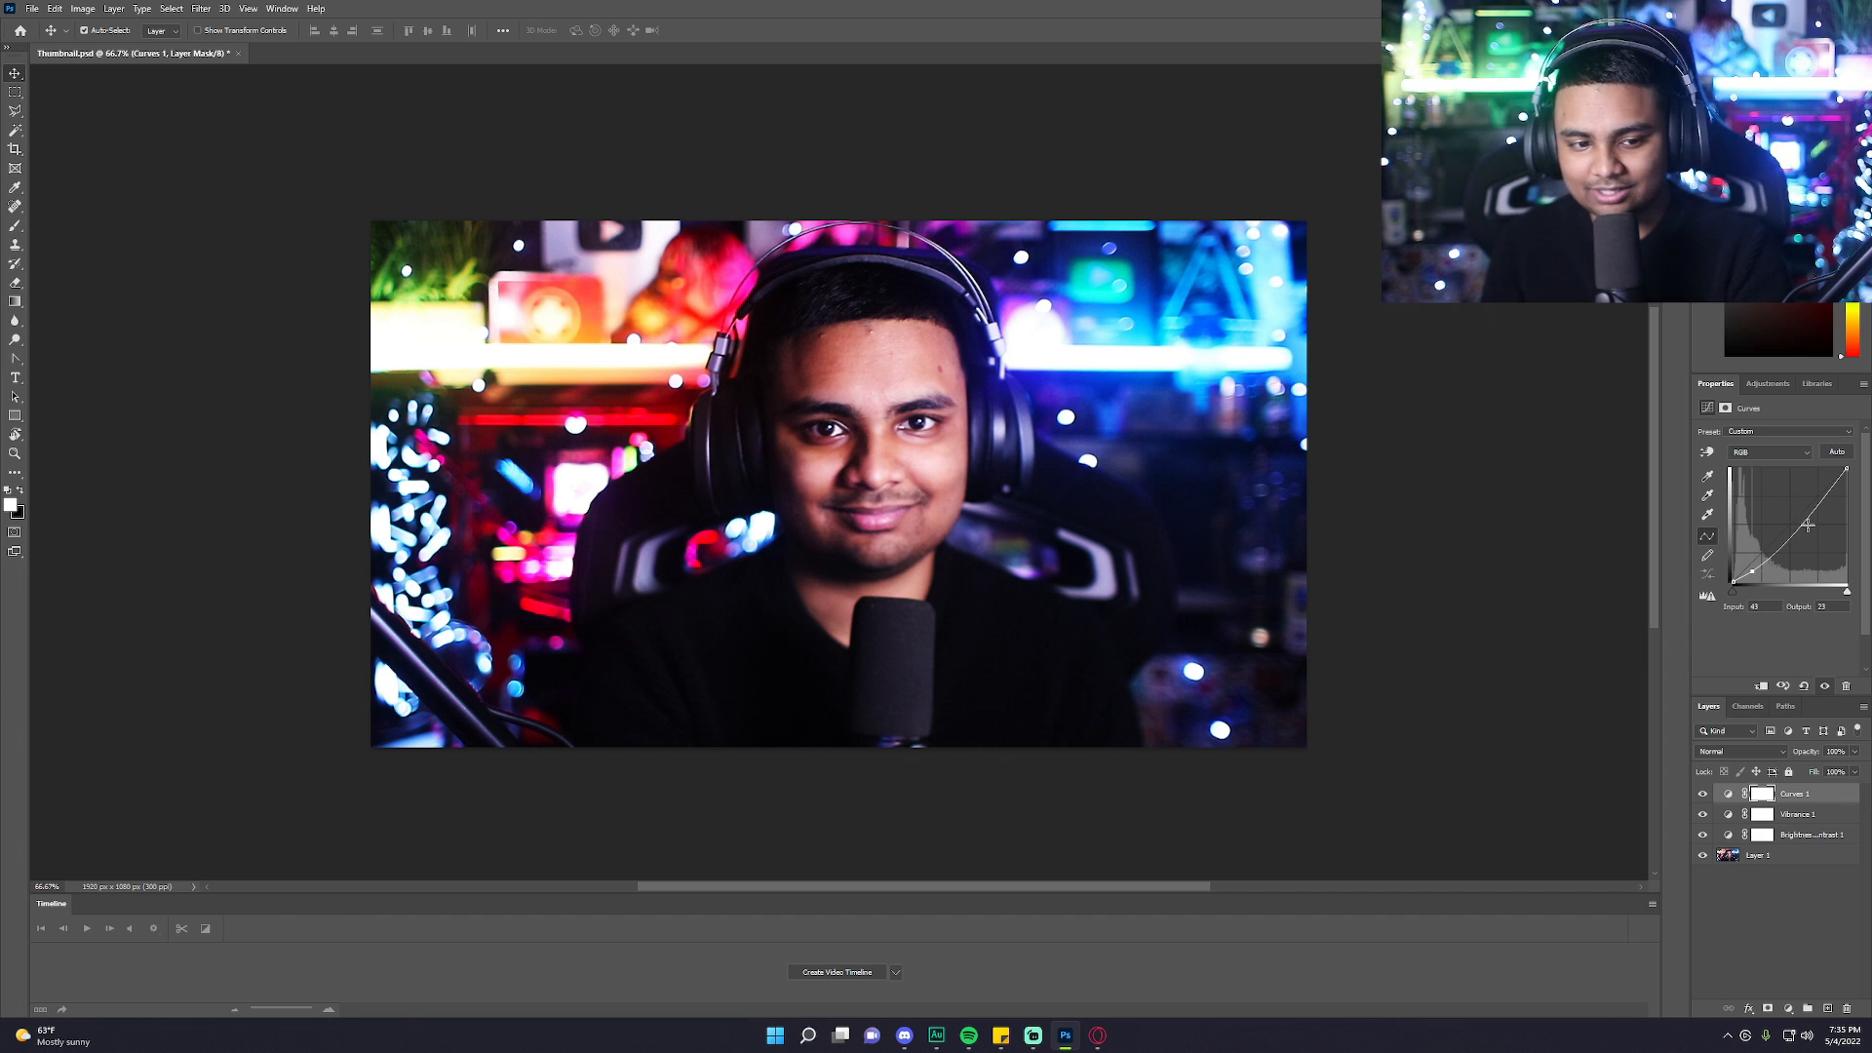
mouse_move(1801, 519)
mouse_down()
mouse_move(1816, 492)
mouse_move(1831, 505)
mouse_move(1809, 487)
mouse_up()
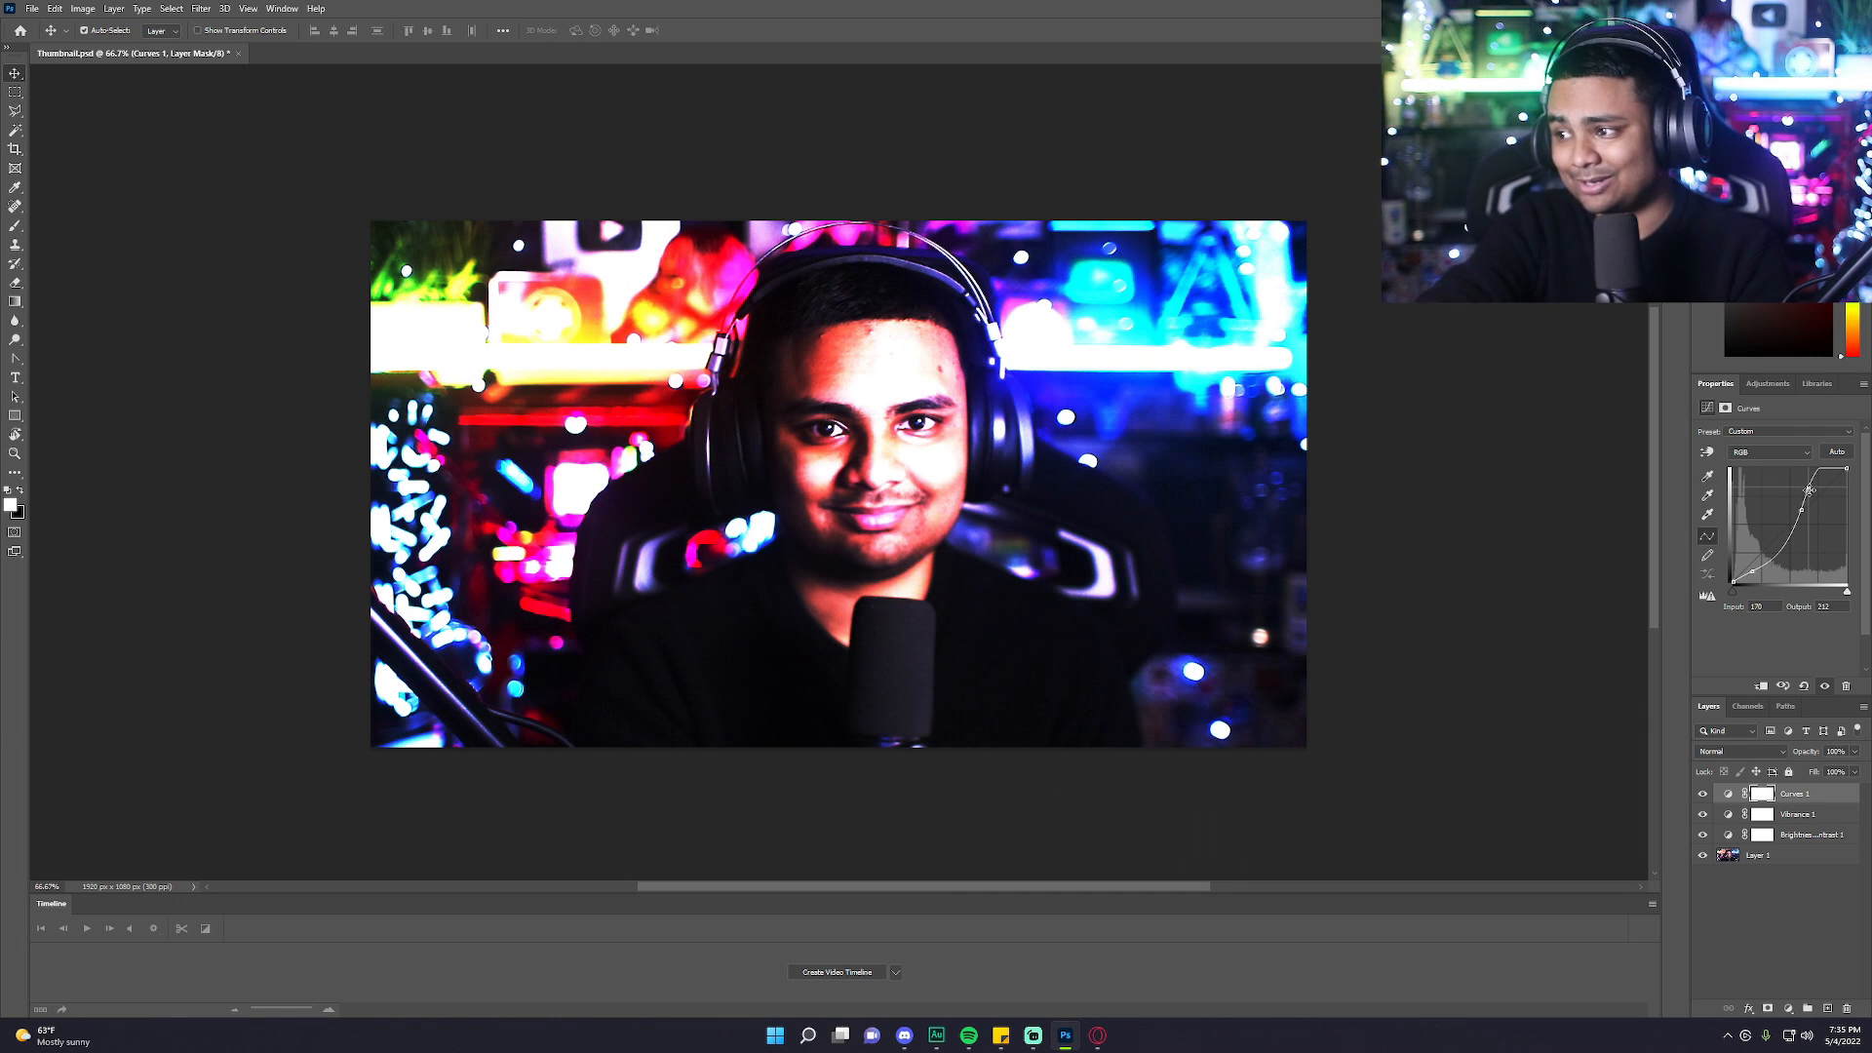
drag(1810, 487, 1784, 528)
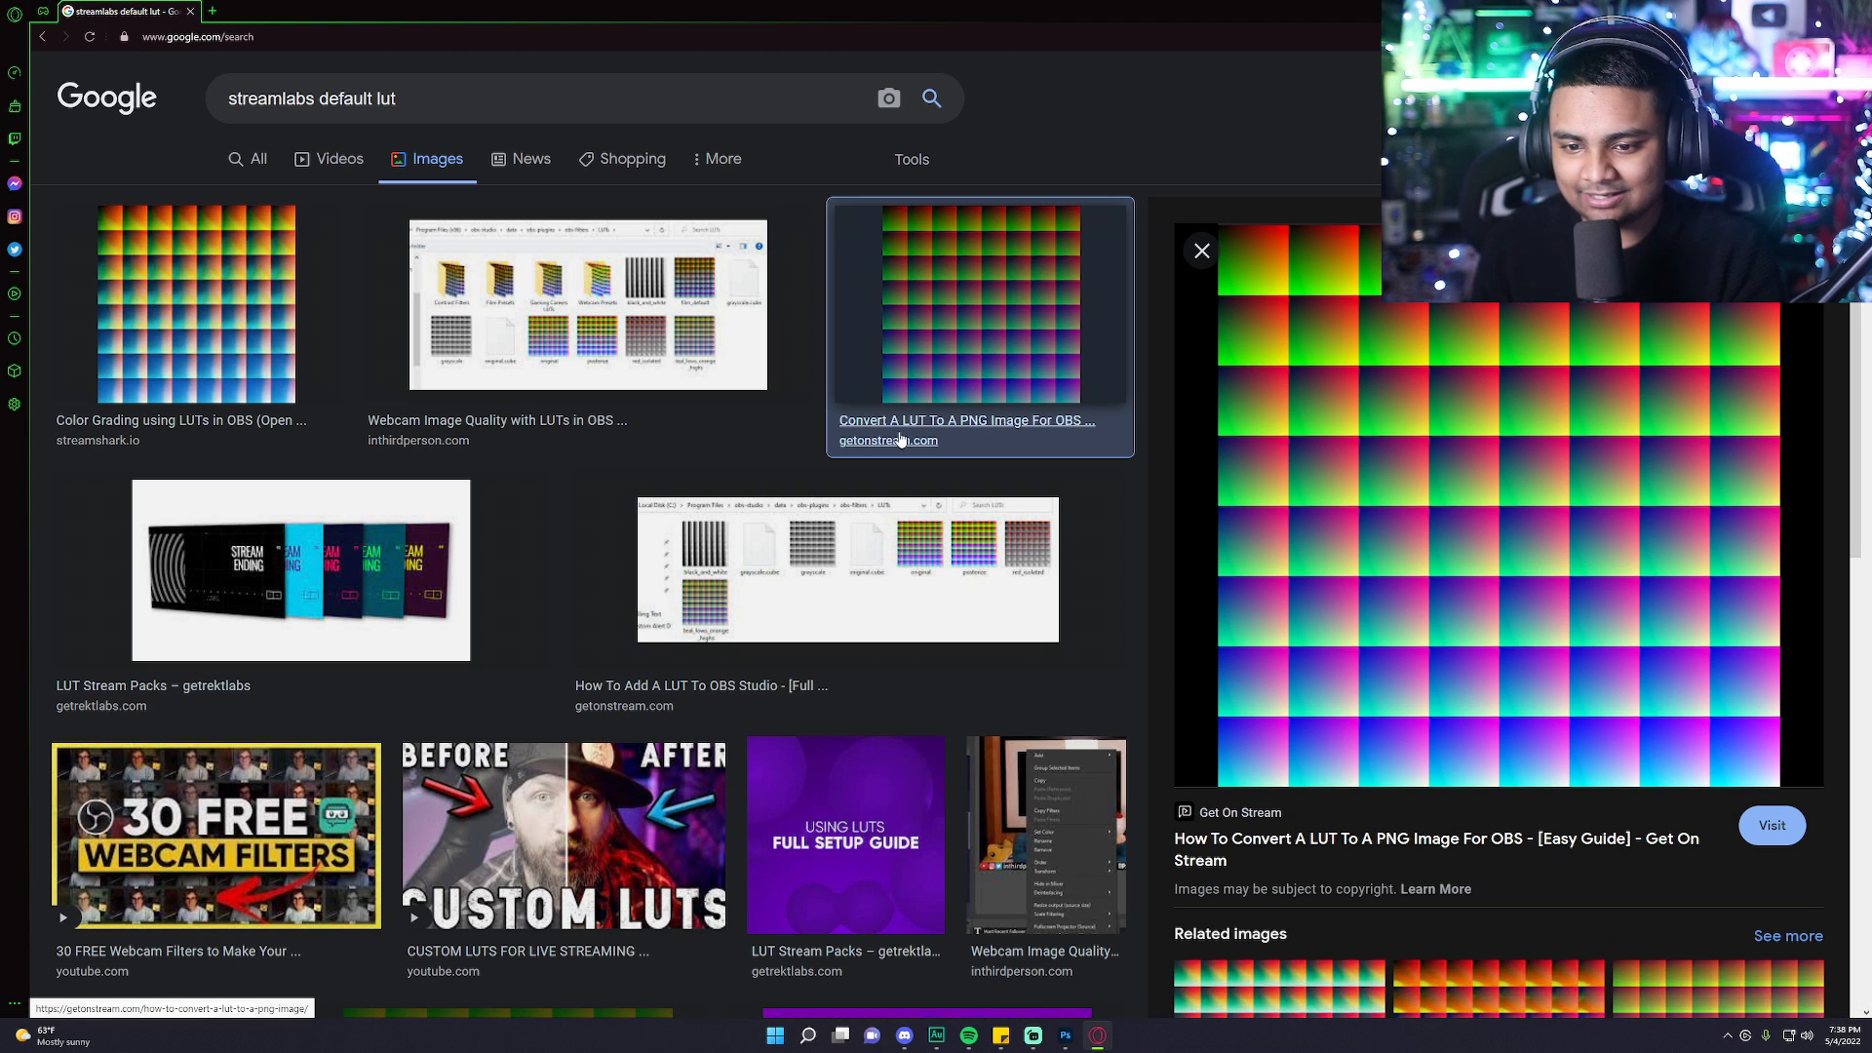
Copy the default LUT grid image from the Google Images results for streamlabs default lut.
right_click(1392, 450)
click(1456, 612)
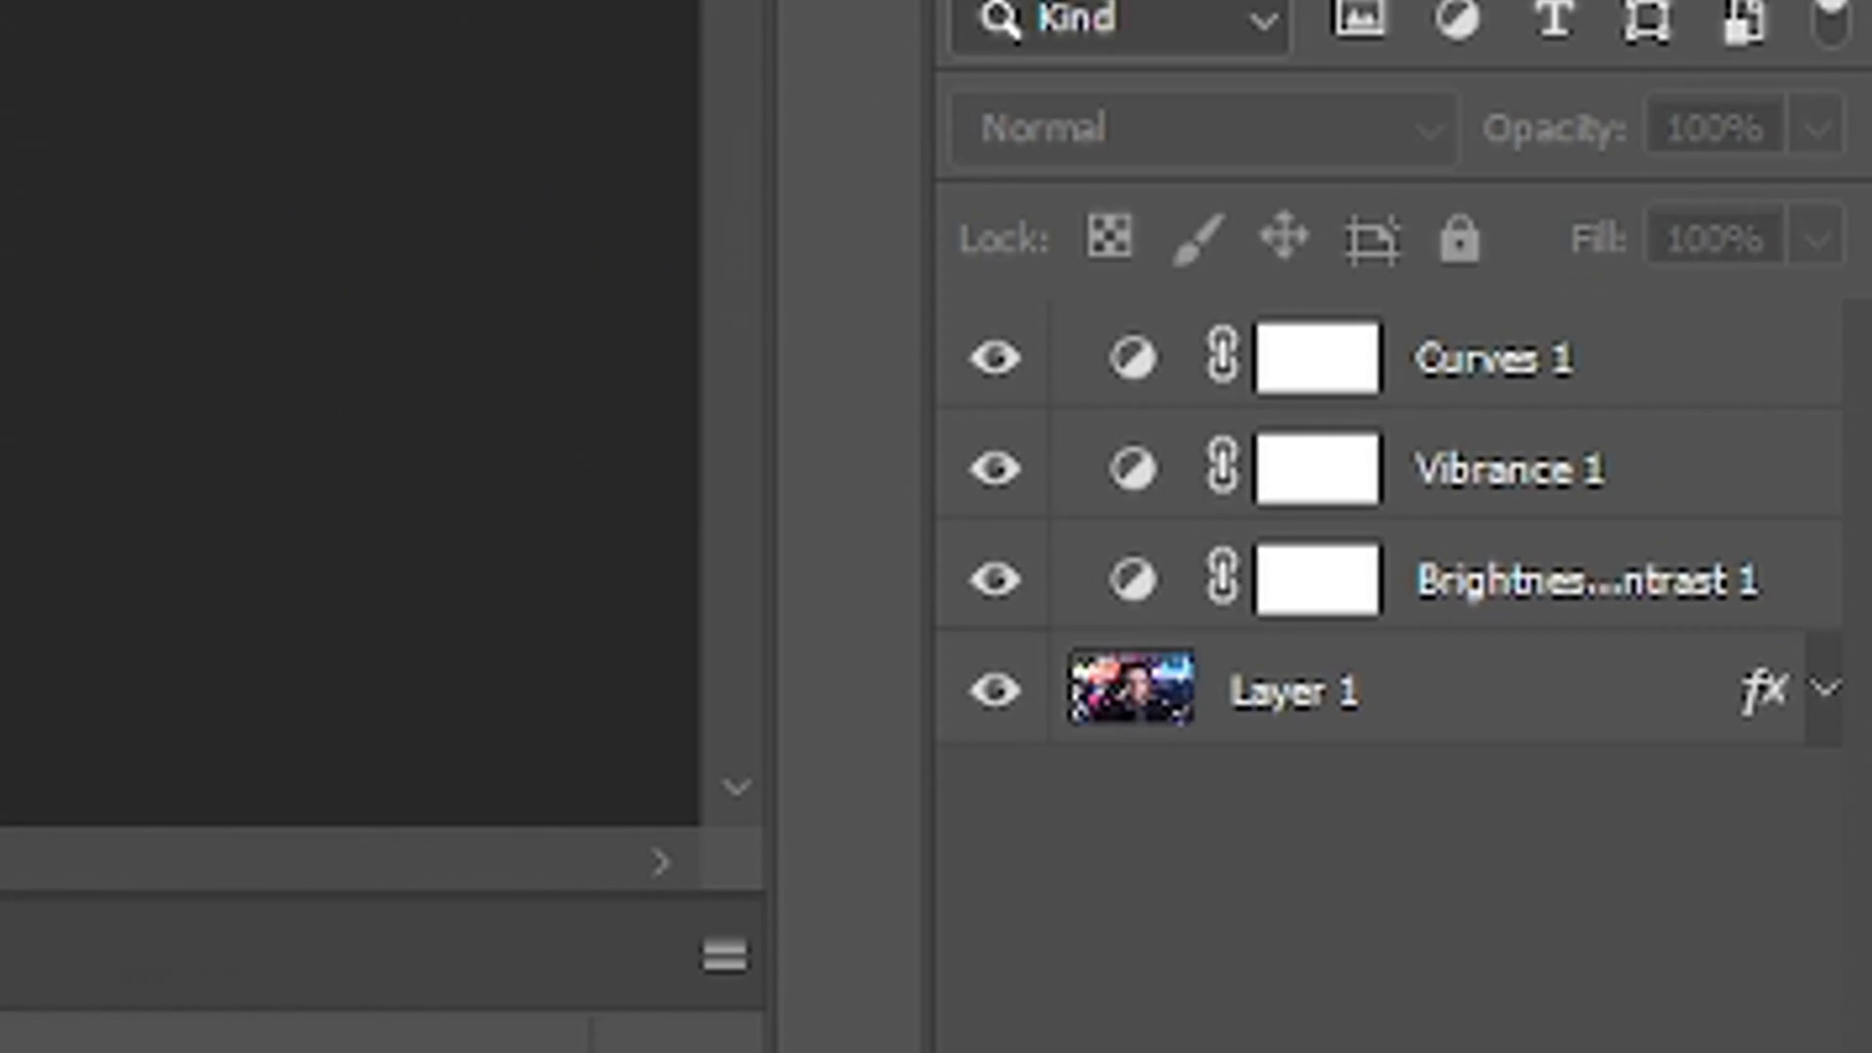
Copy the Curves, Vibrance and Brightness/Contrast adjustment layers into the LUT screenshot document, accepting the colour conversion.
click(1702, 395)
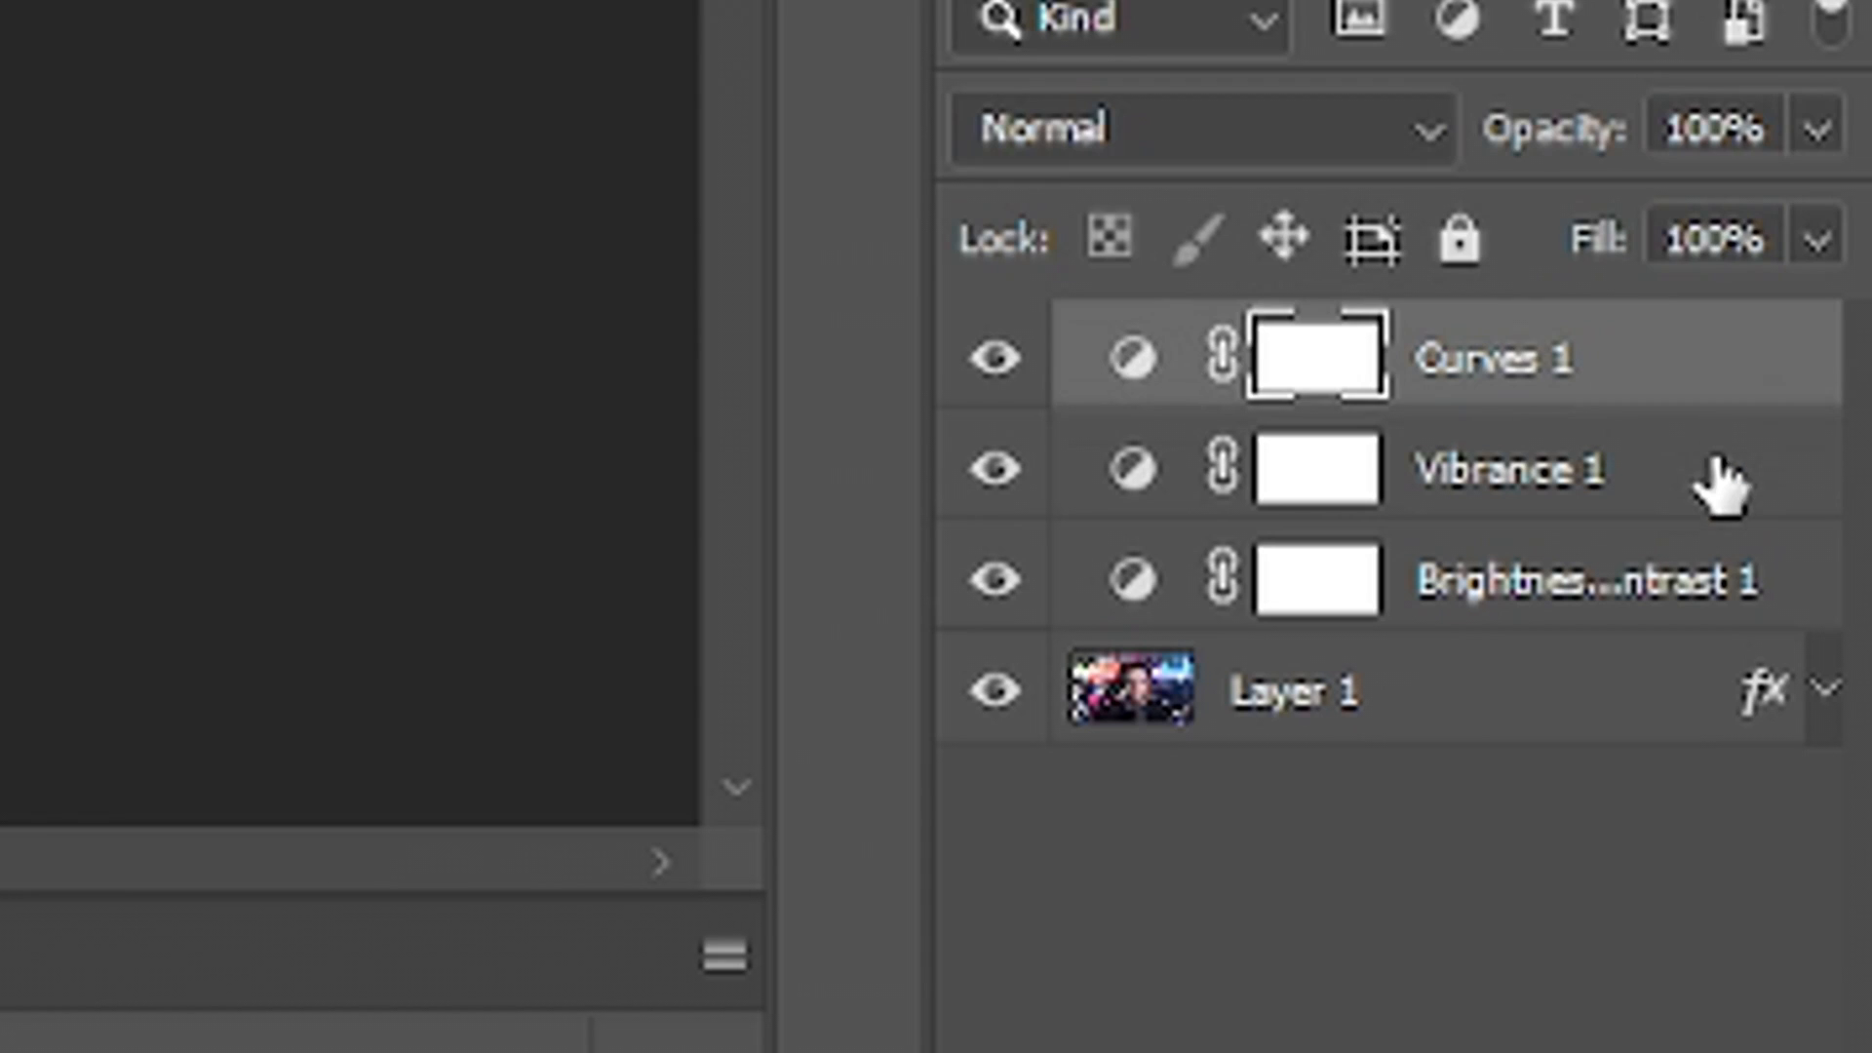
click(1713, 487)
click(1769, 590)
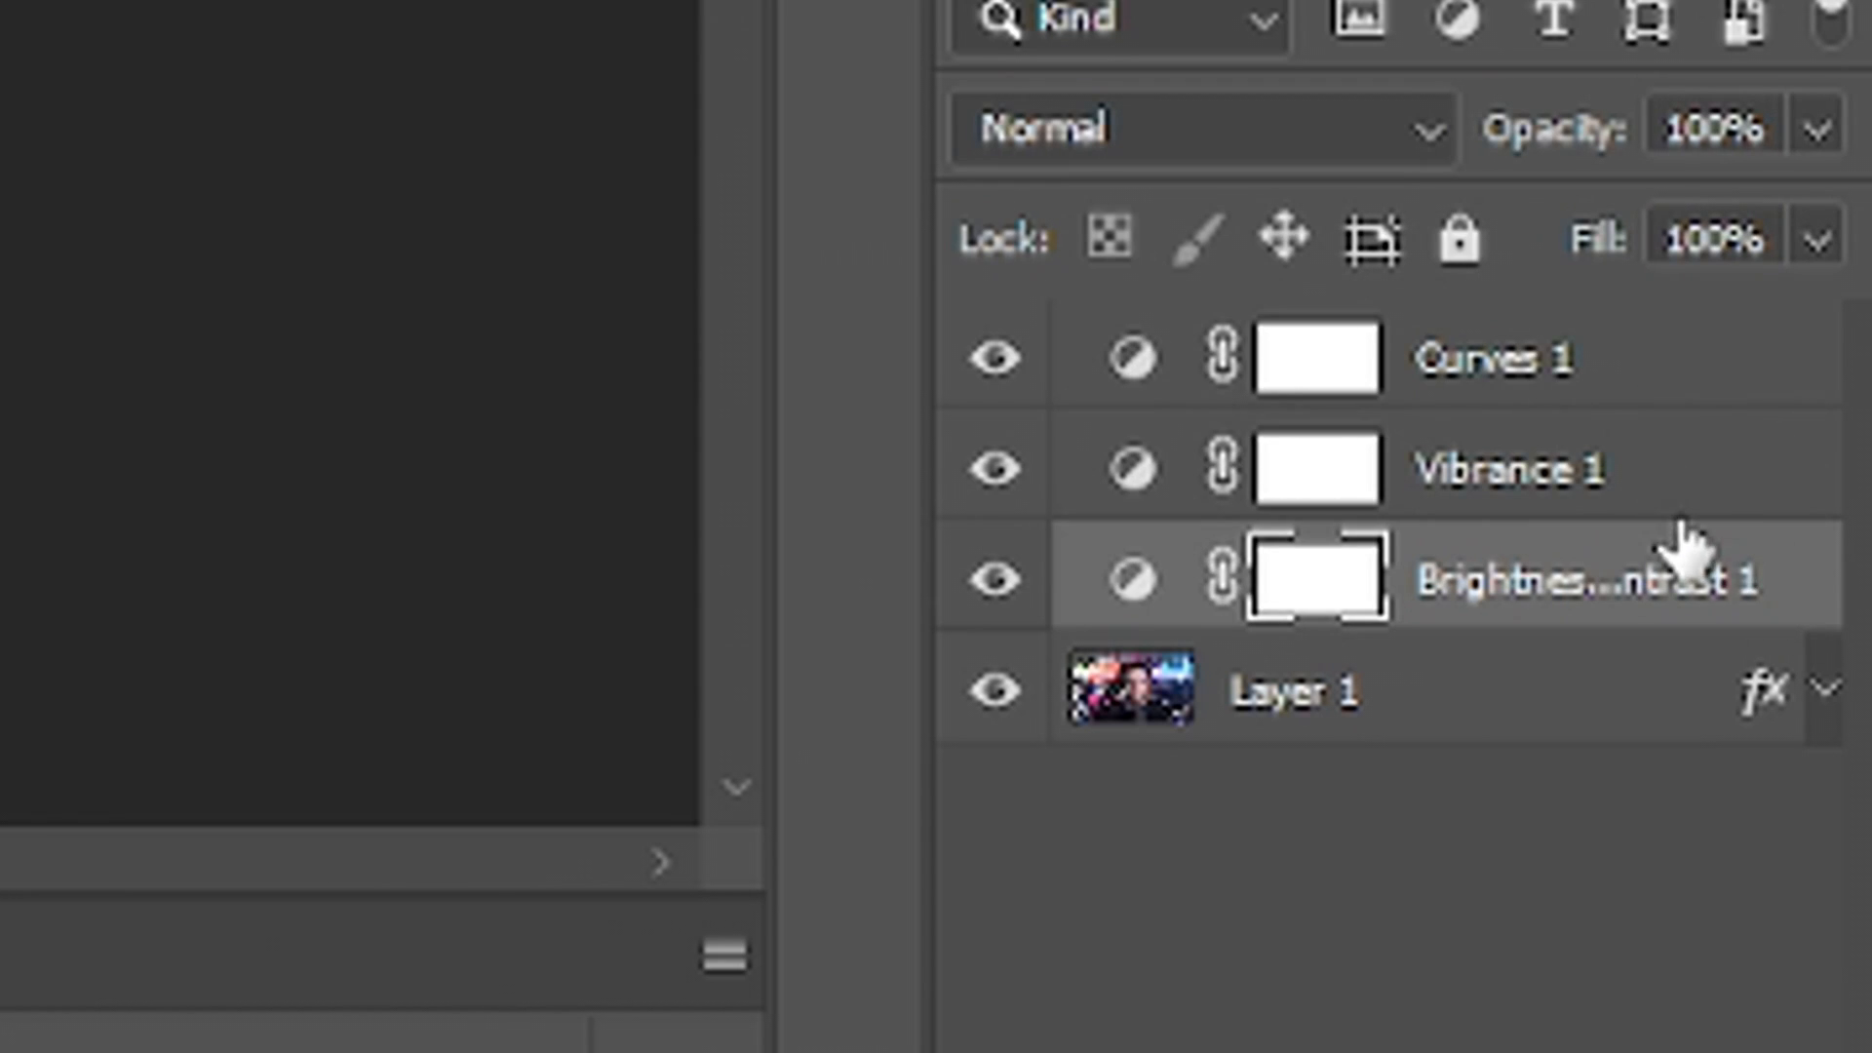
shift+click(1672, 492)
shift+click(1659, 390)
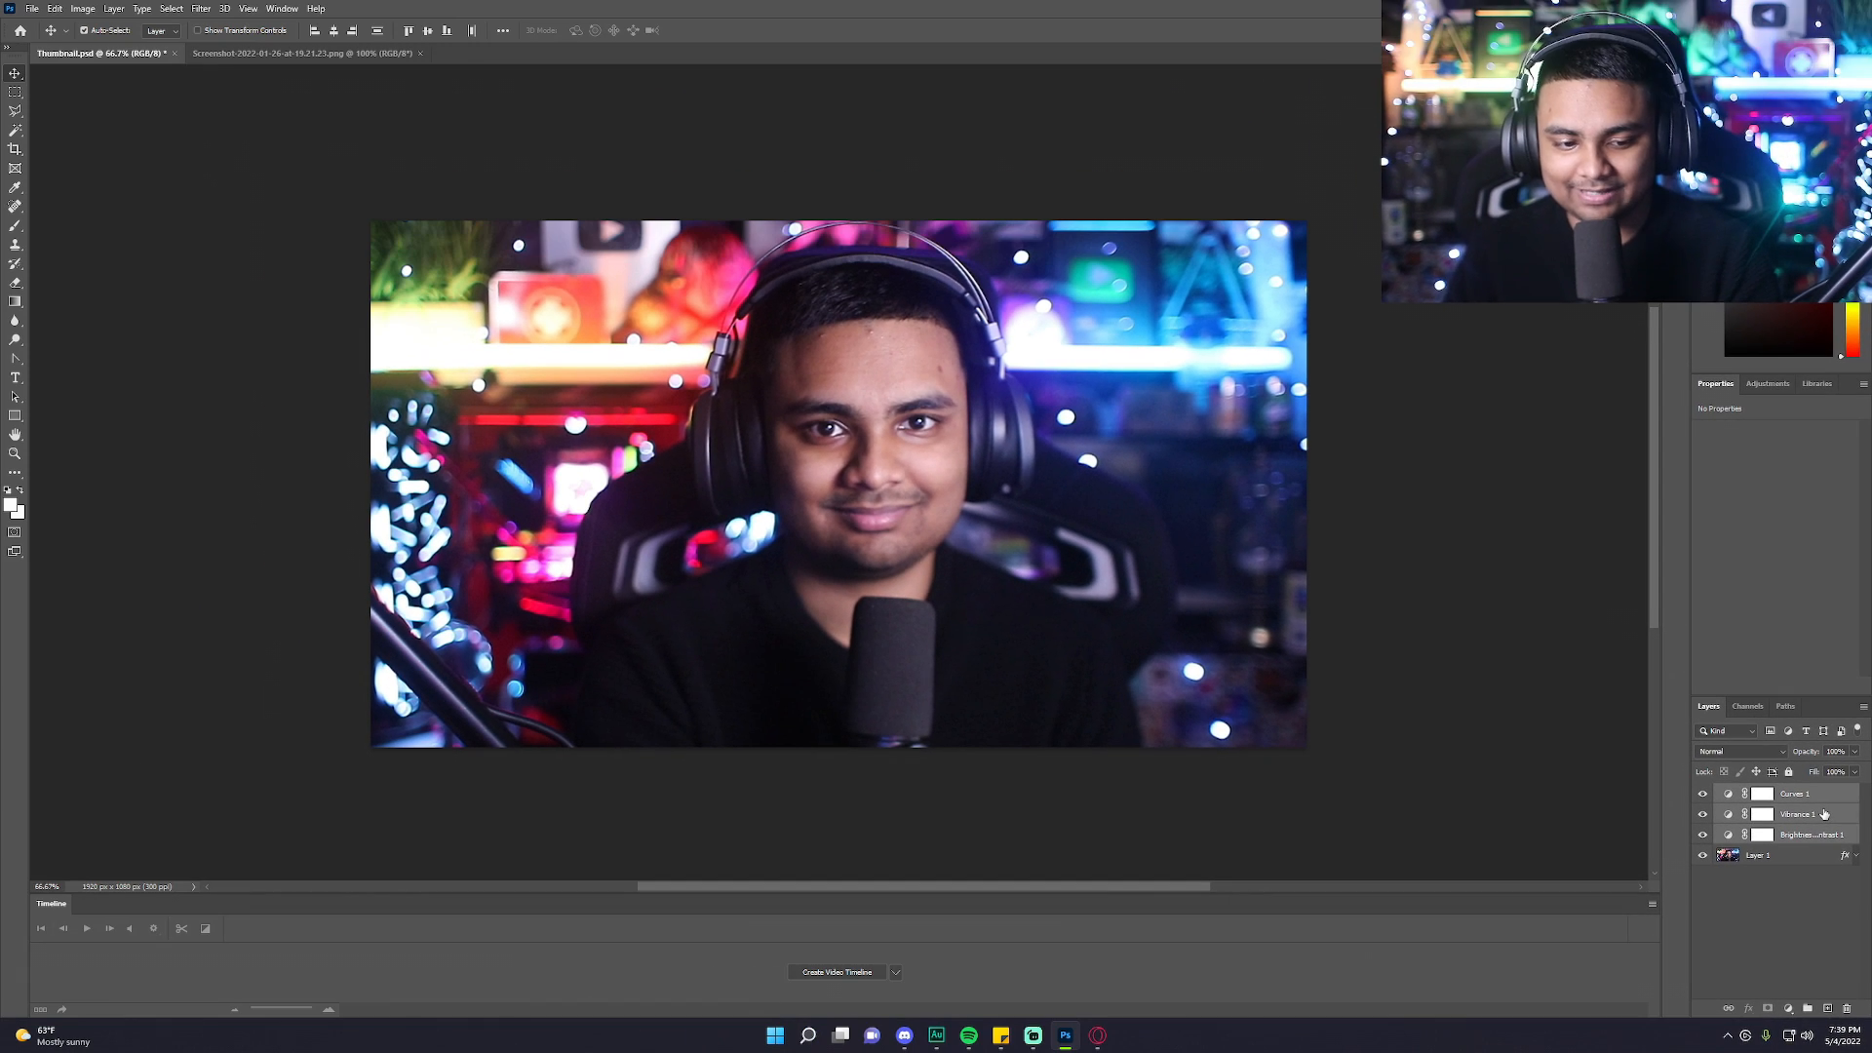
click(325, 54)
key(ctrl+v)
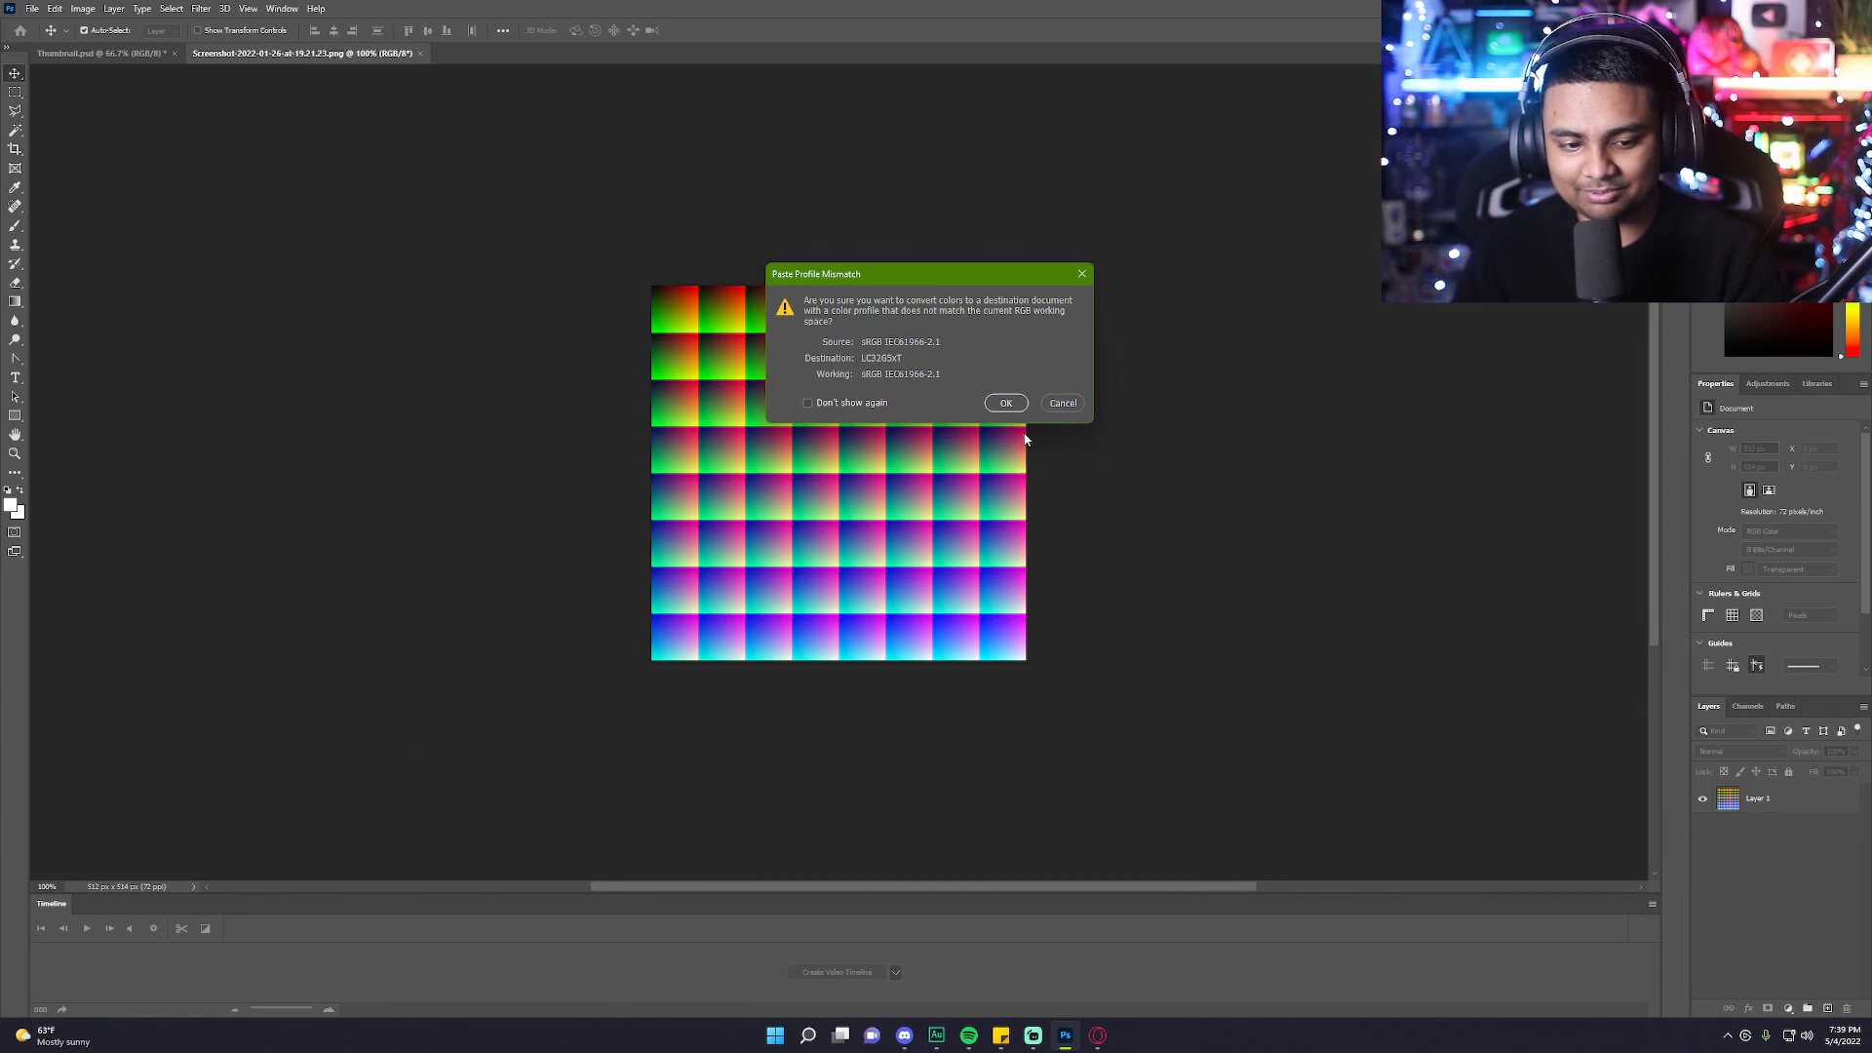
click(1012, 402)
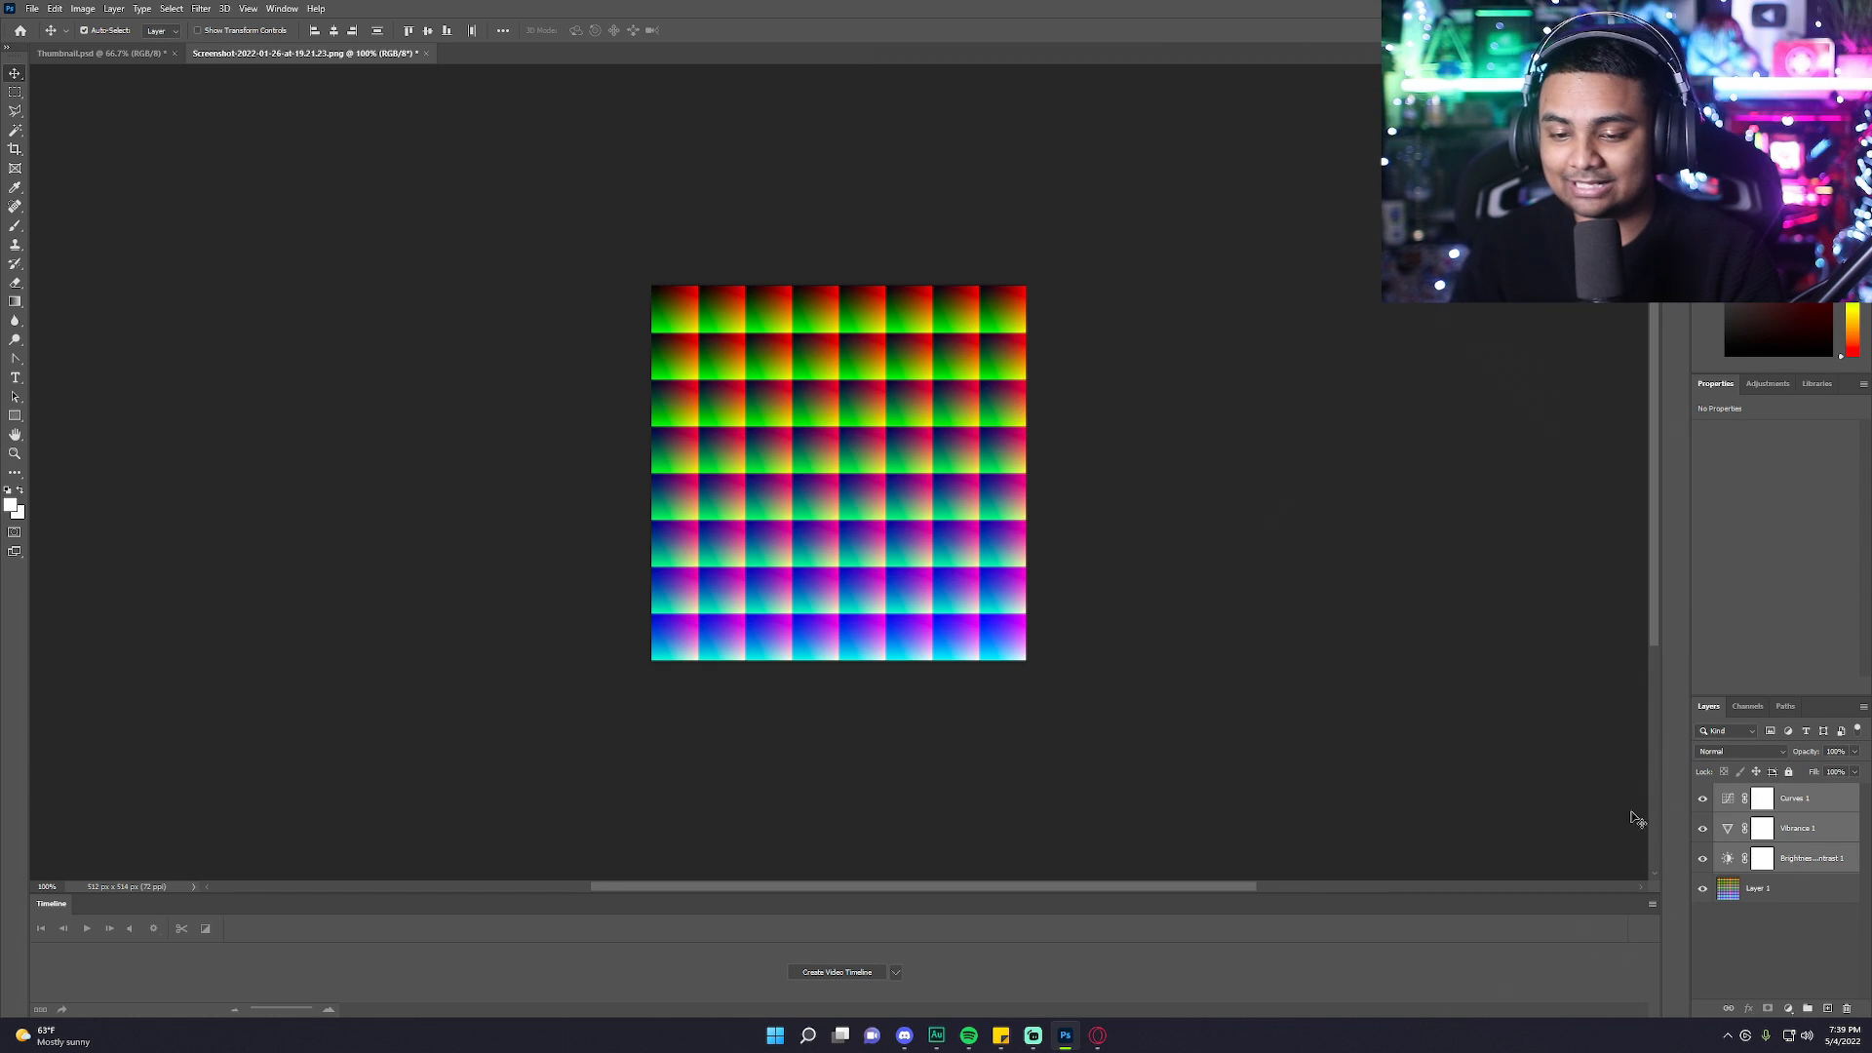
Toggle the adjustment layers' visibility to compare the LUT grid with and without the grade.
click(1708, 860)
click(1708, 829)
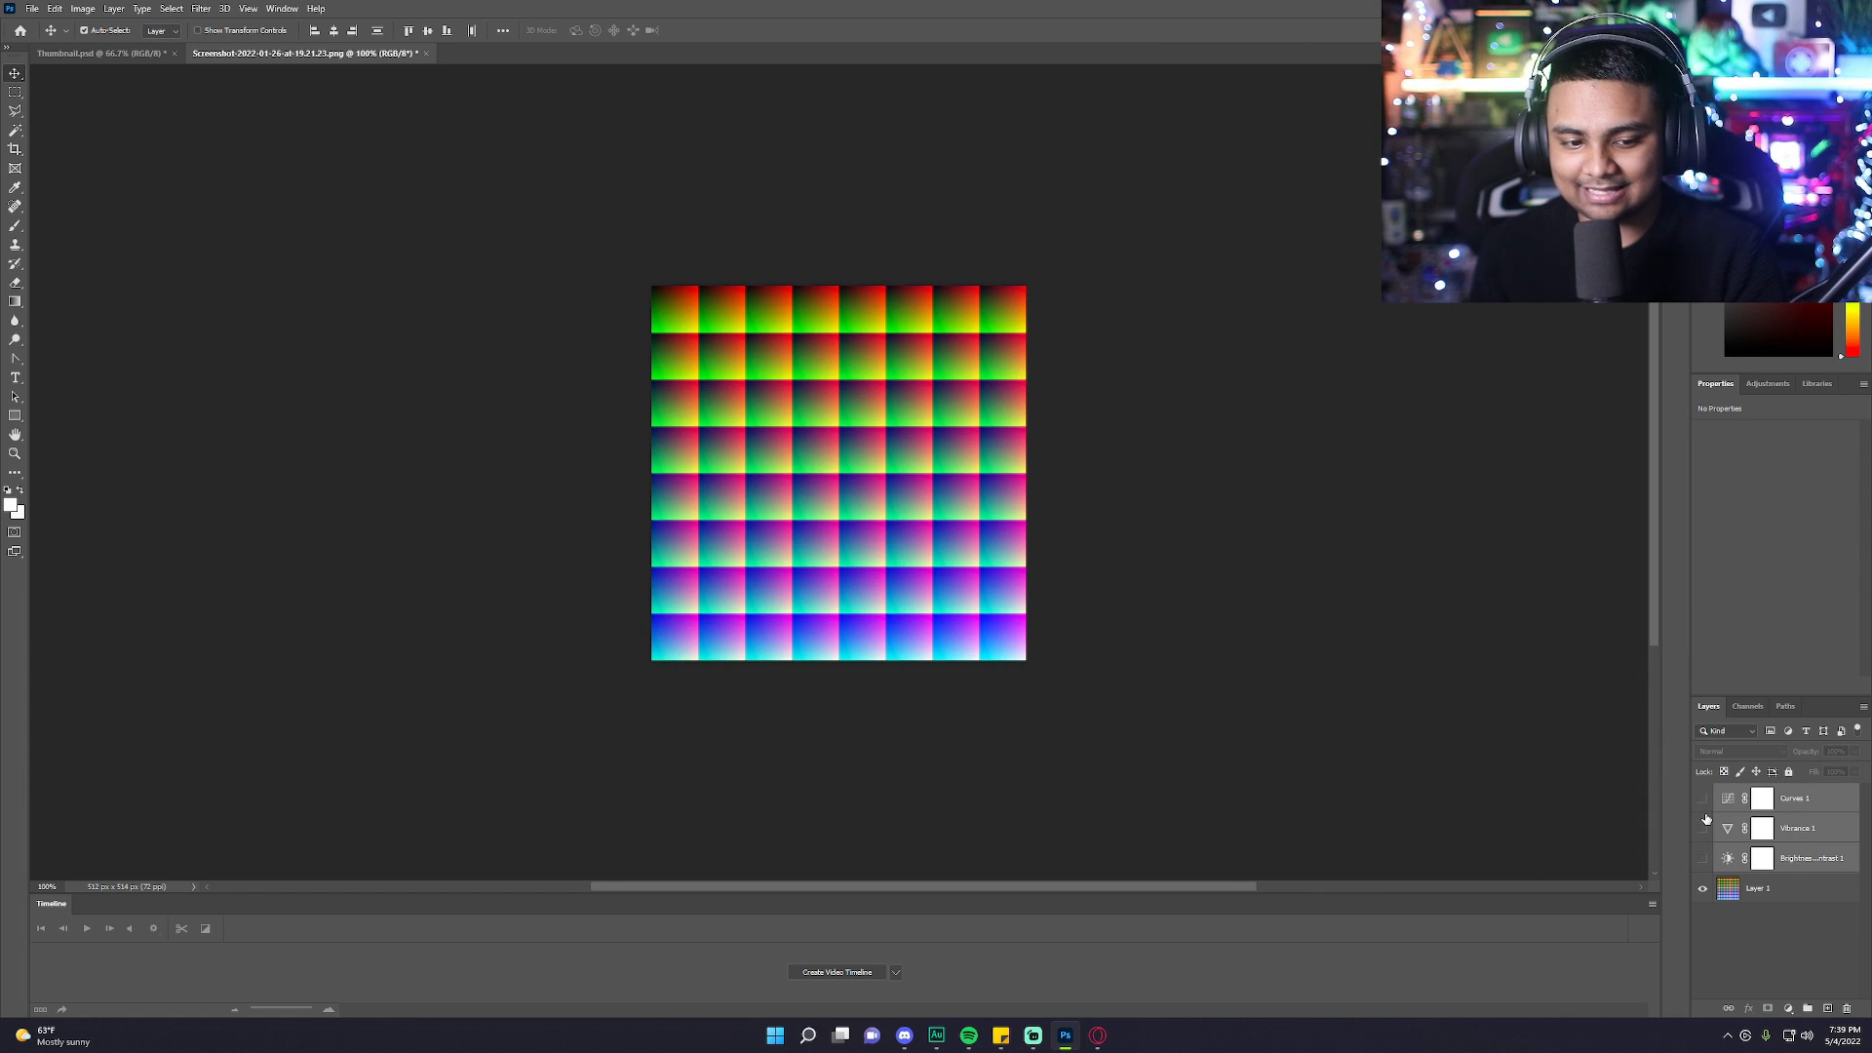
click(1704, 862)
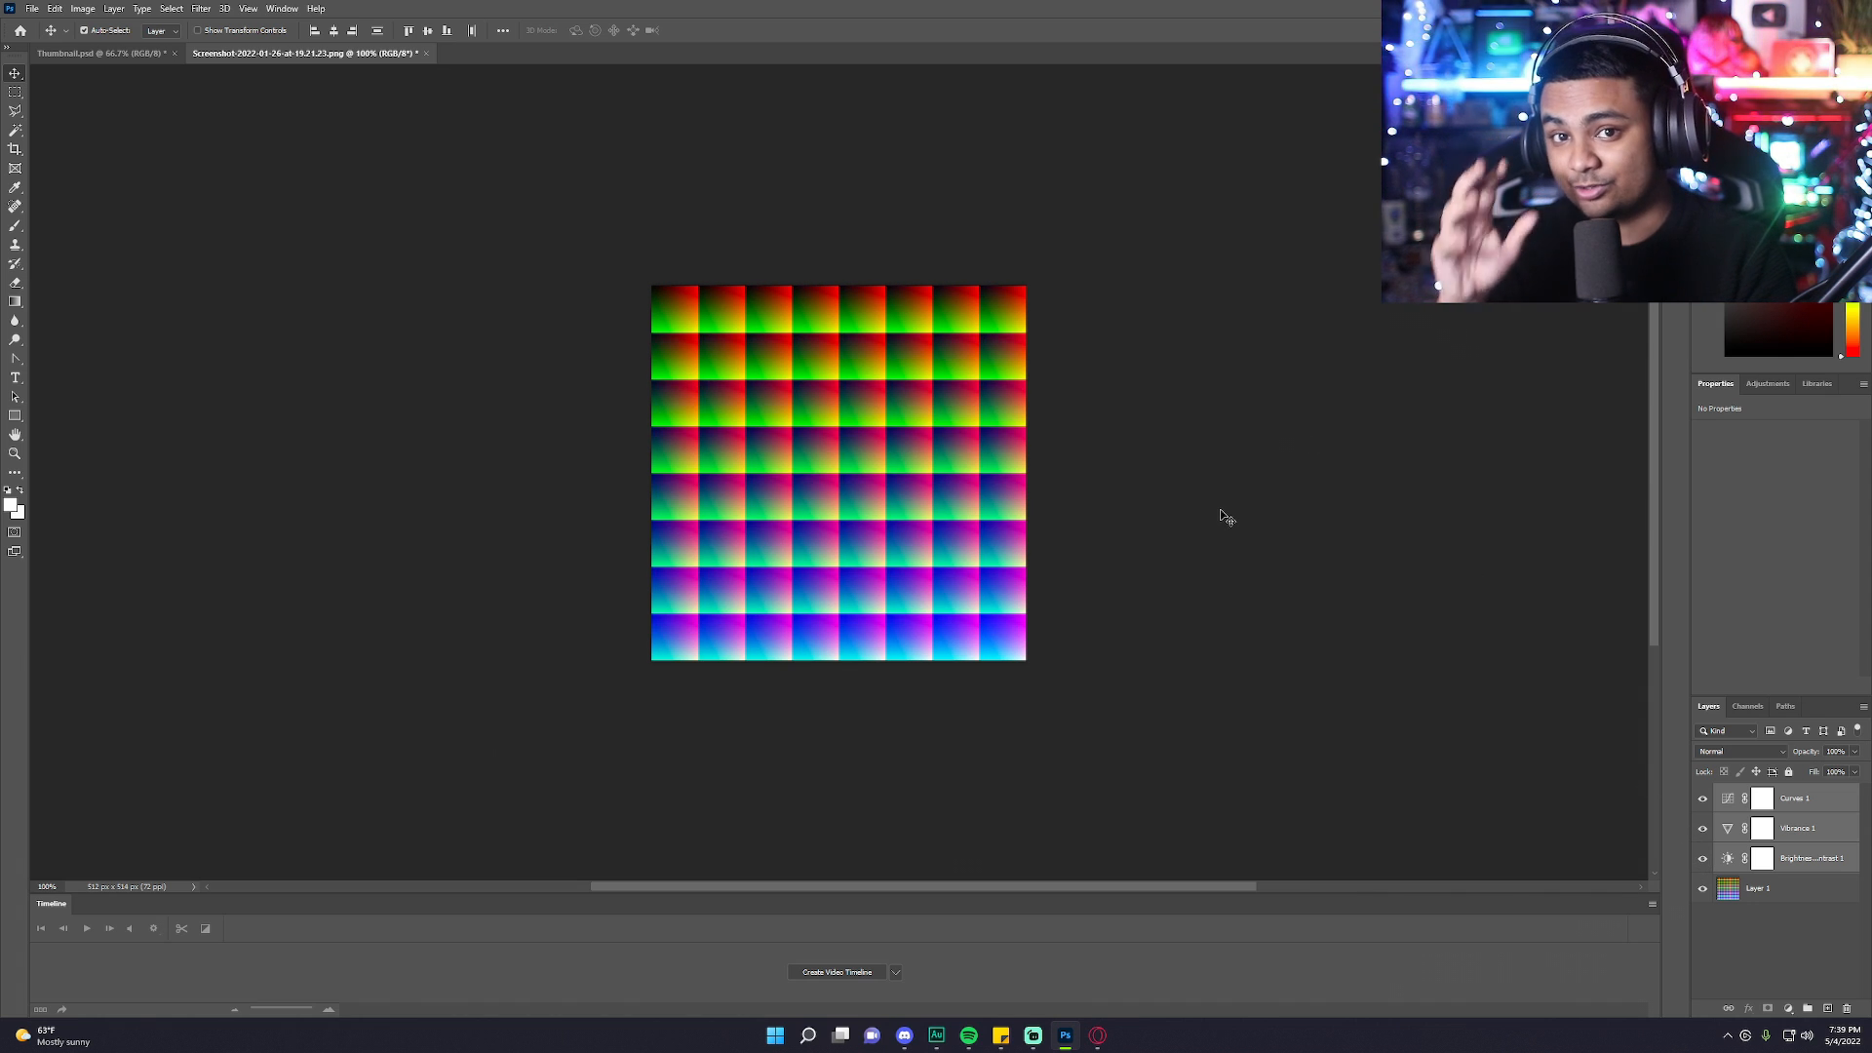
Select Layer 1 holding the LUT grid and check the adjustment layers stacked above it.
click(1755, 888)
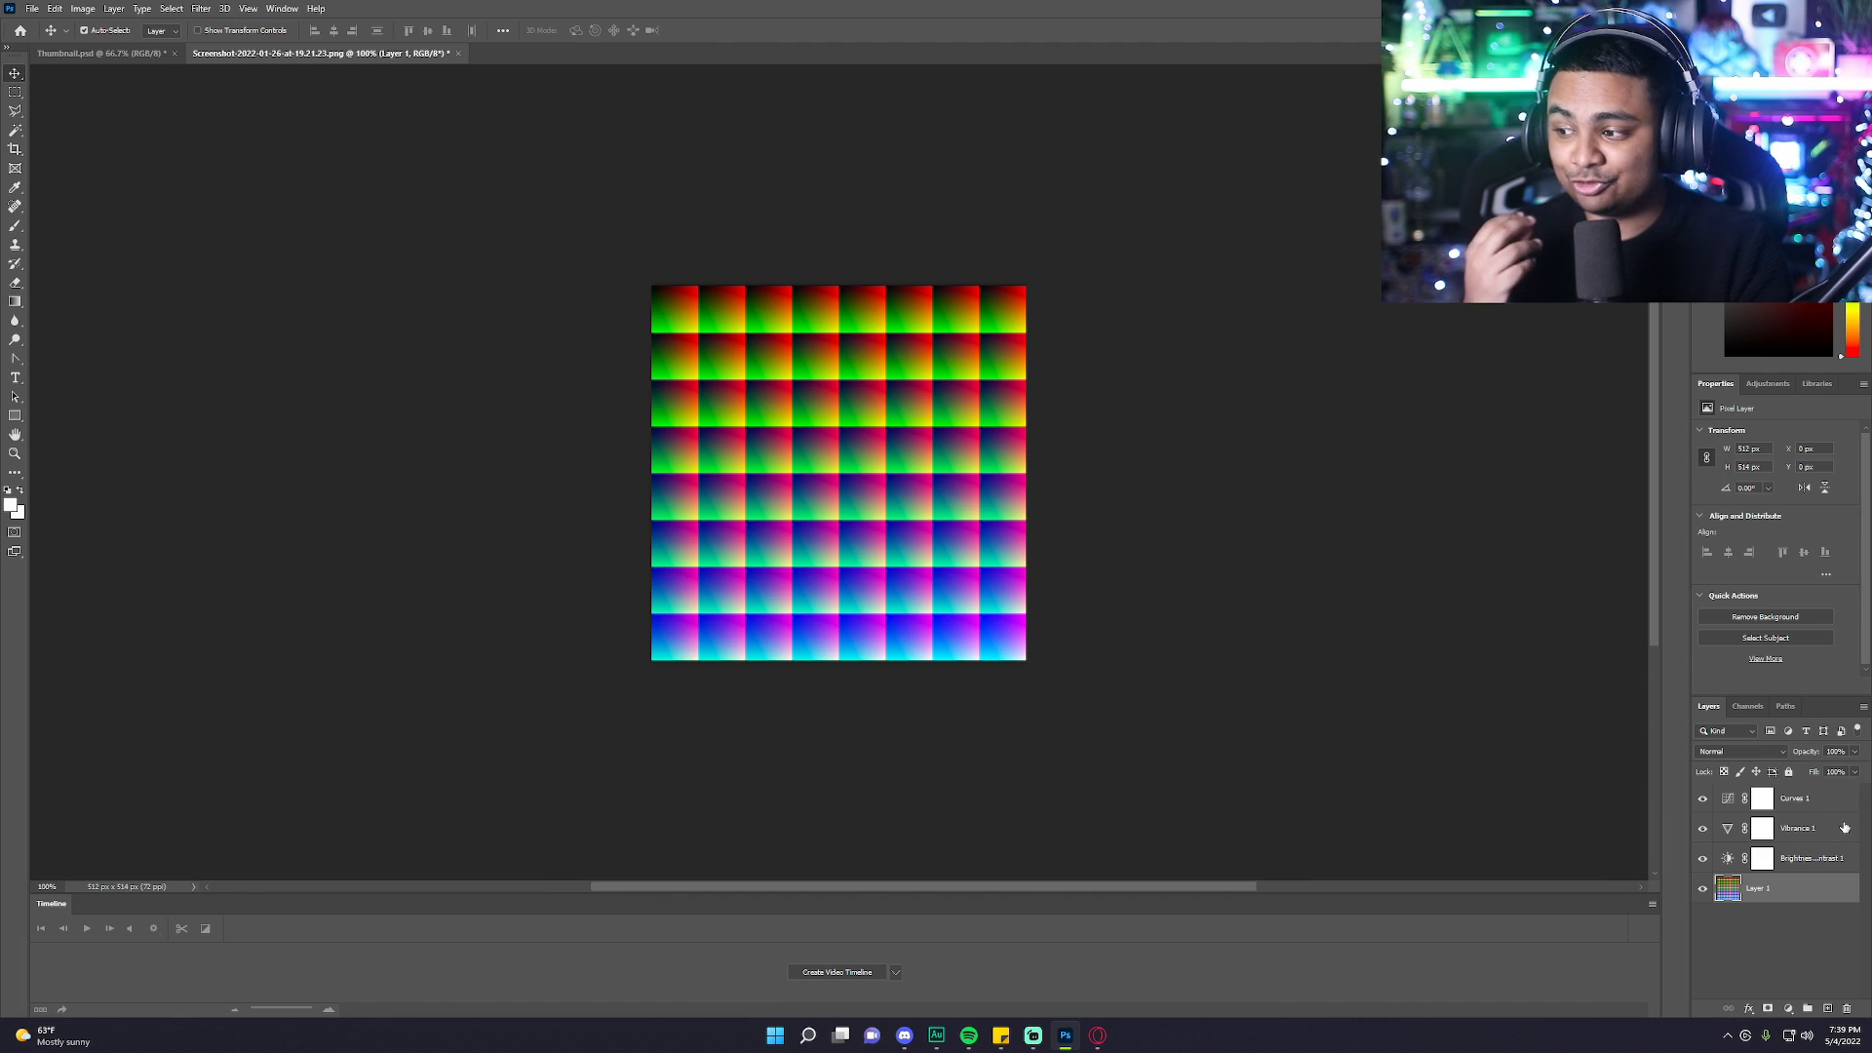
click(1825, 800)
click(1825, 829)
click(1823, 859)
click(1722, 898)
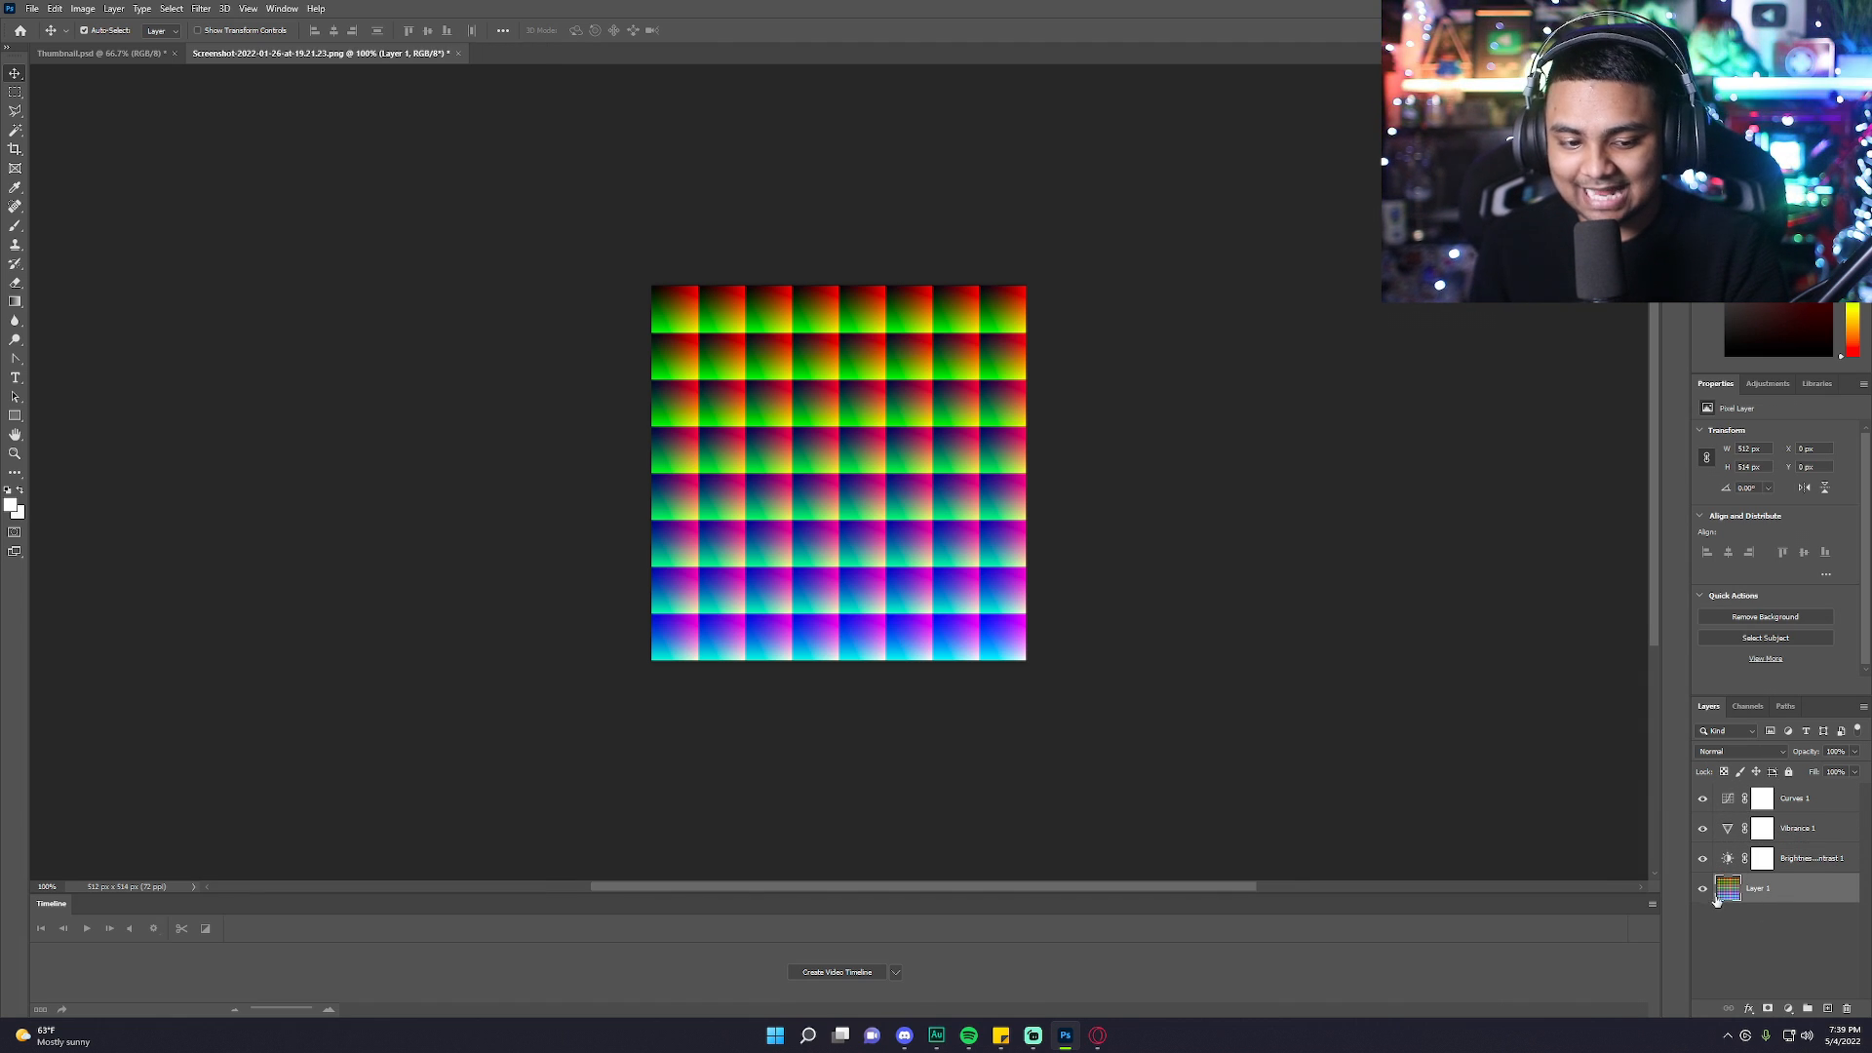
click(1699, 896)
mouse_move(1797, 895)
mouse_down()
mouse_move(1784, 788)
mouse_move(1780, 902)
mouse_up()
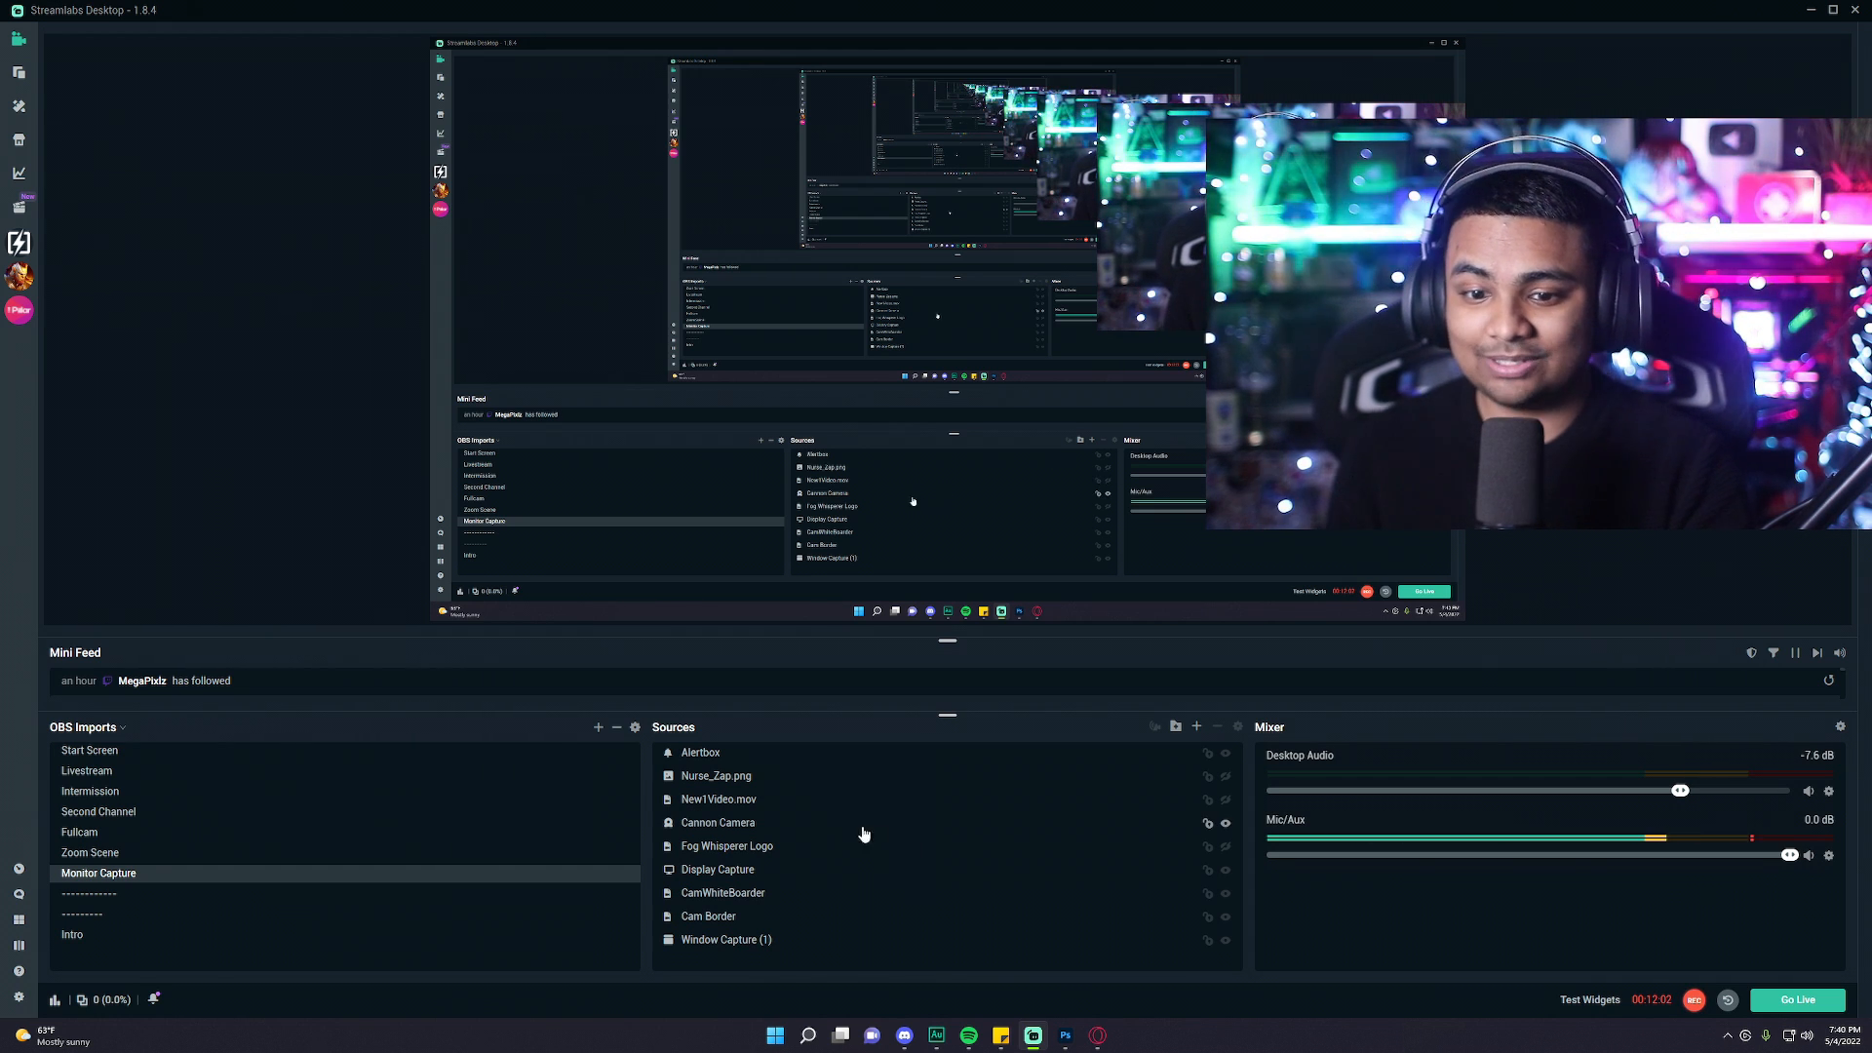
Open the filters window for the Cannon Camera source.
click(770, 833)
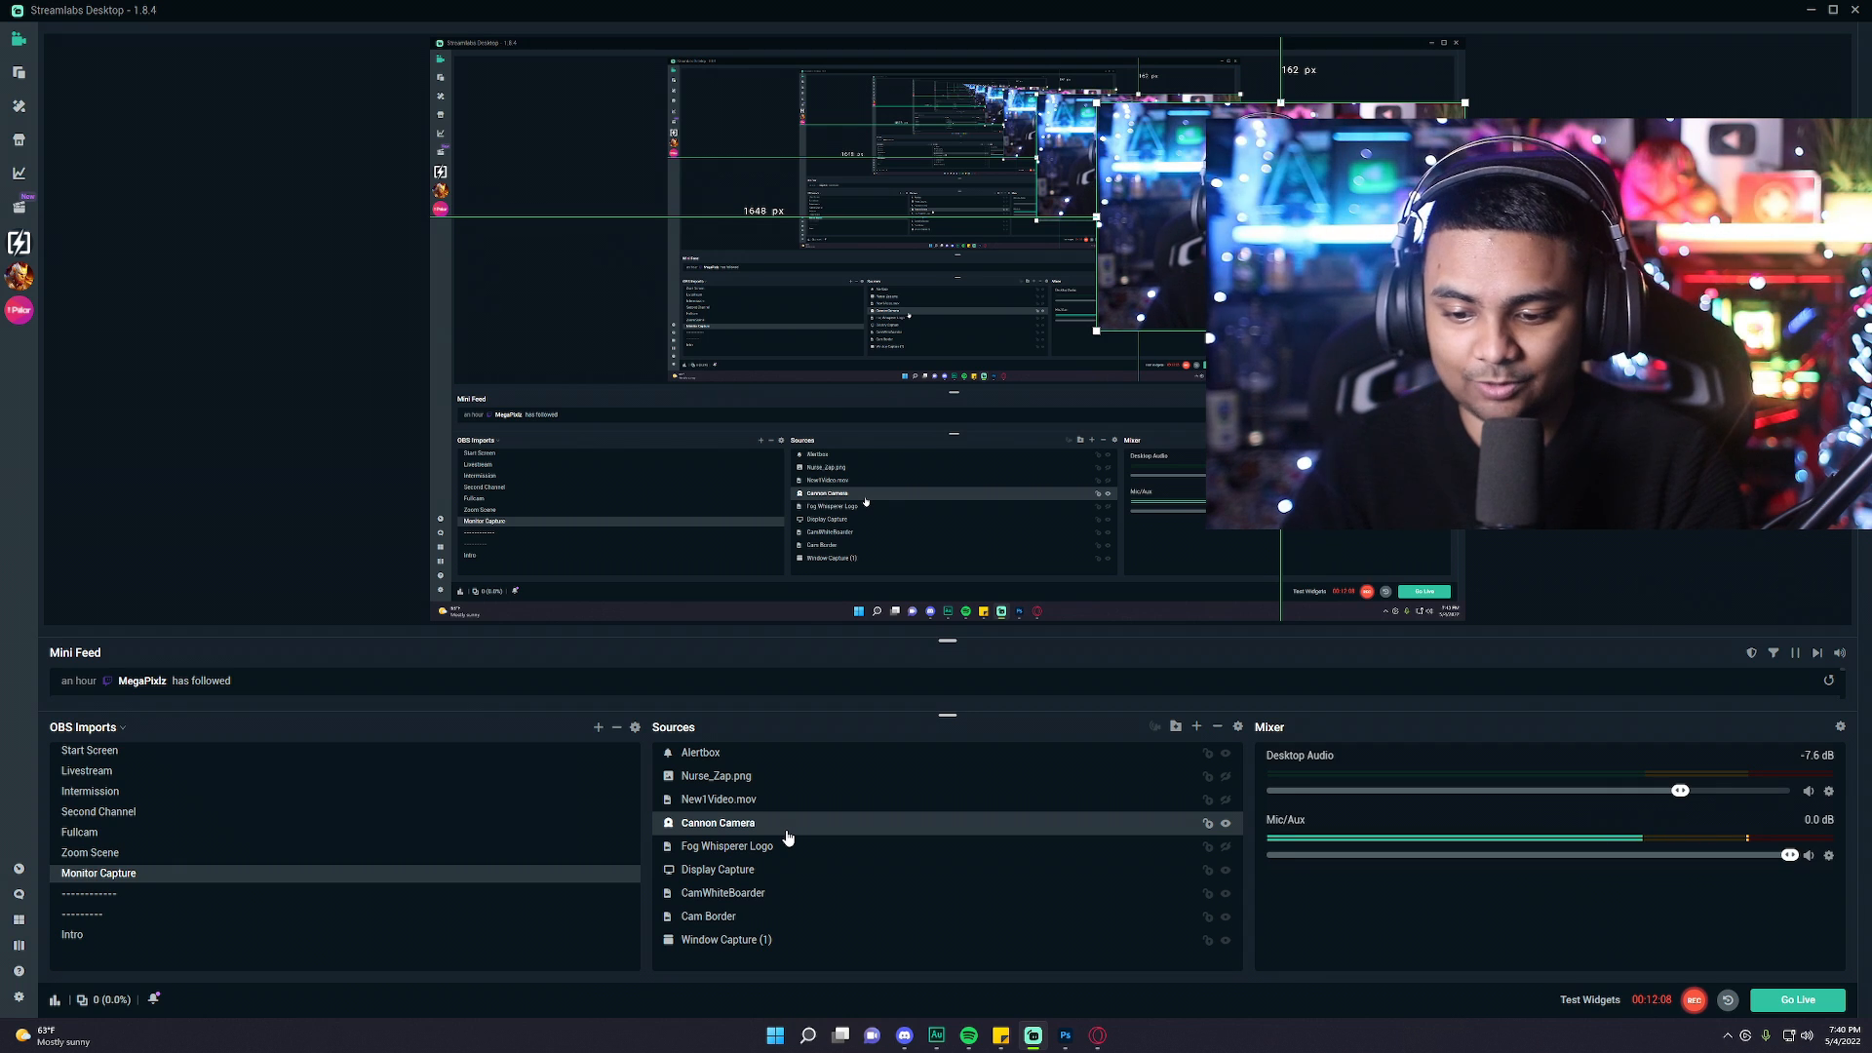
right_click(787, 838)
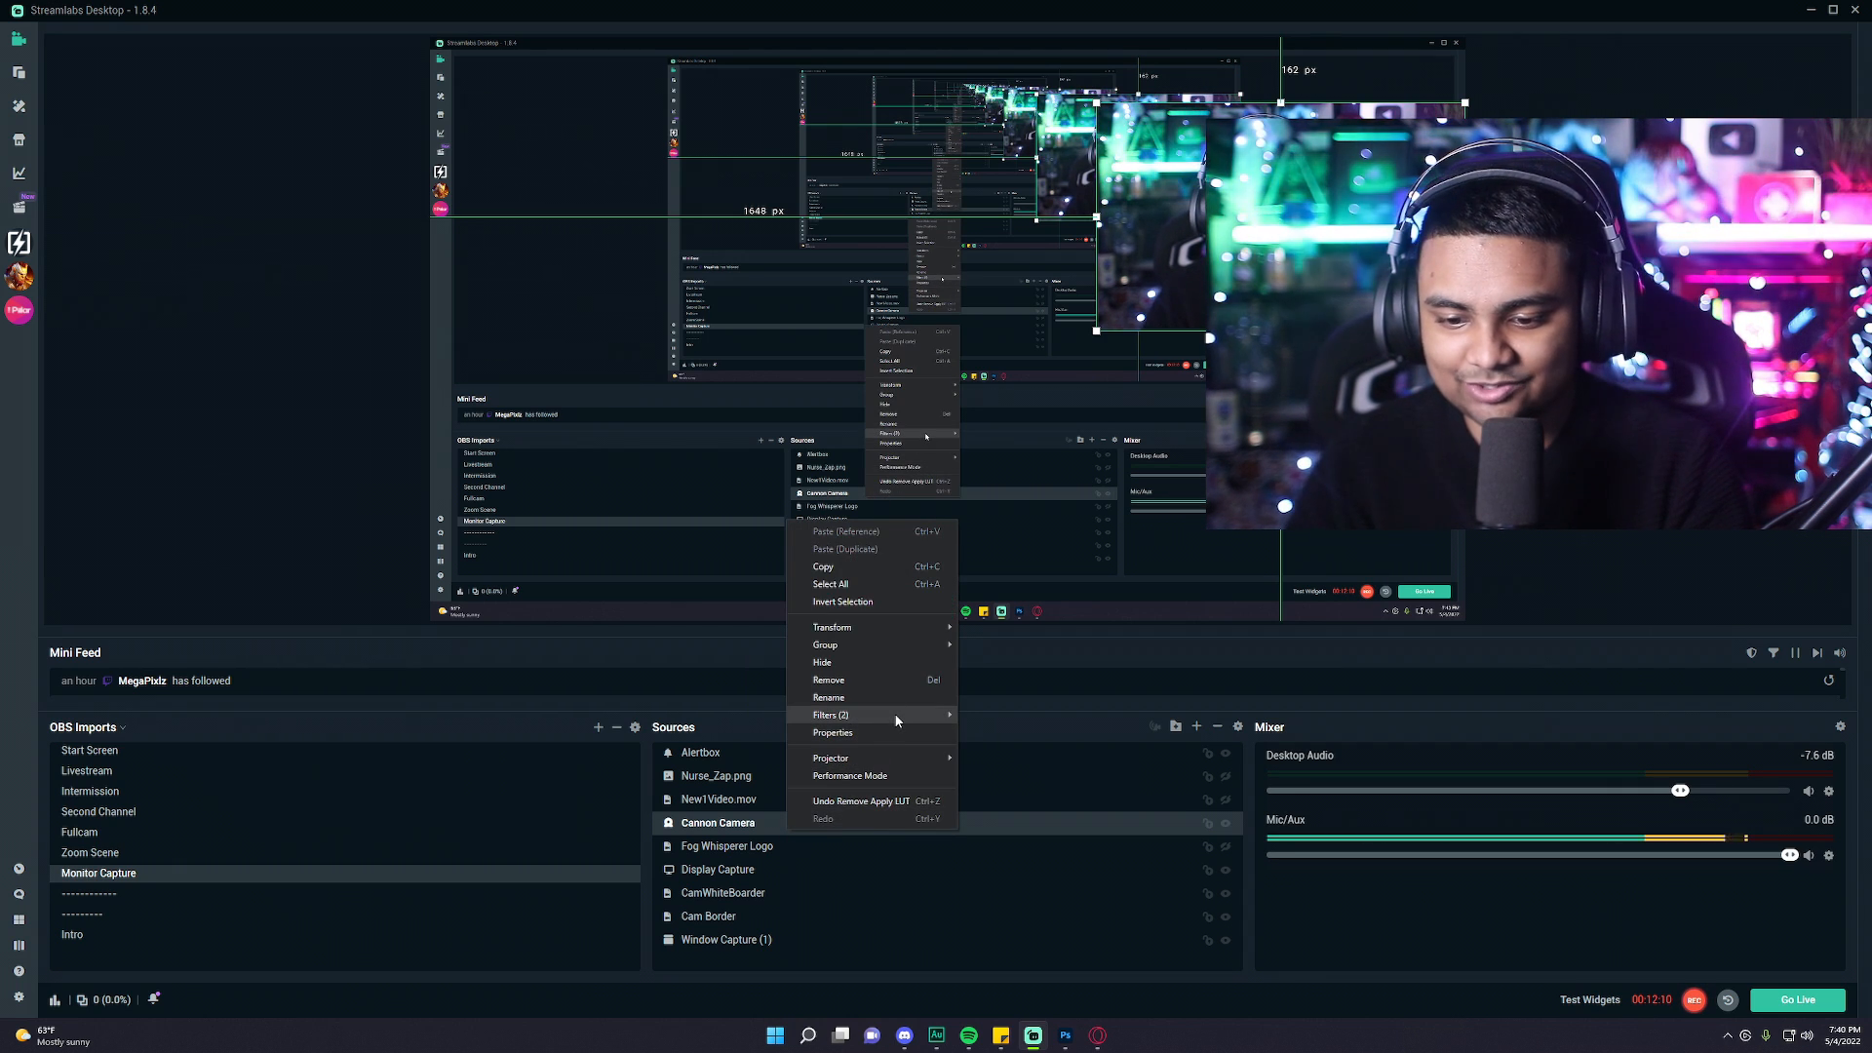
mouse_move(896, 717)
click(974, 717)
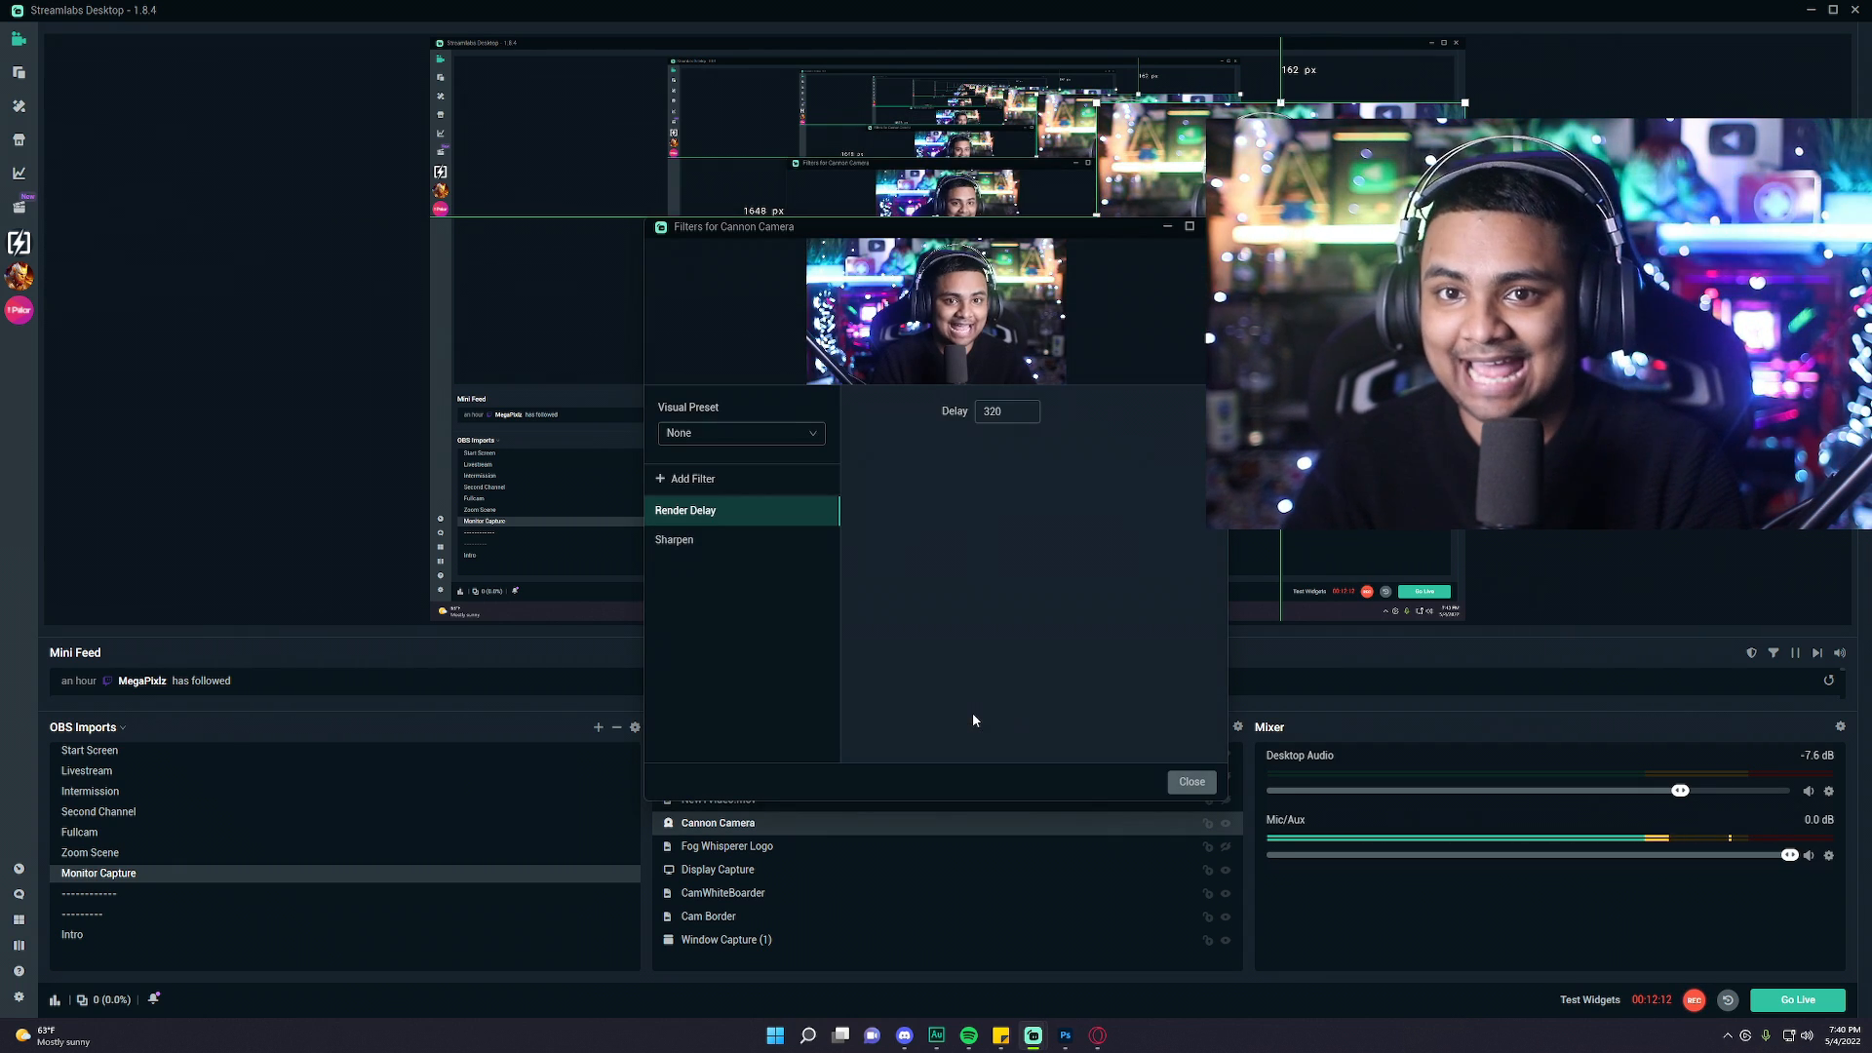
drag(944, 222, 780, 66)
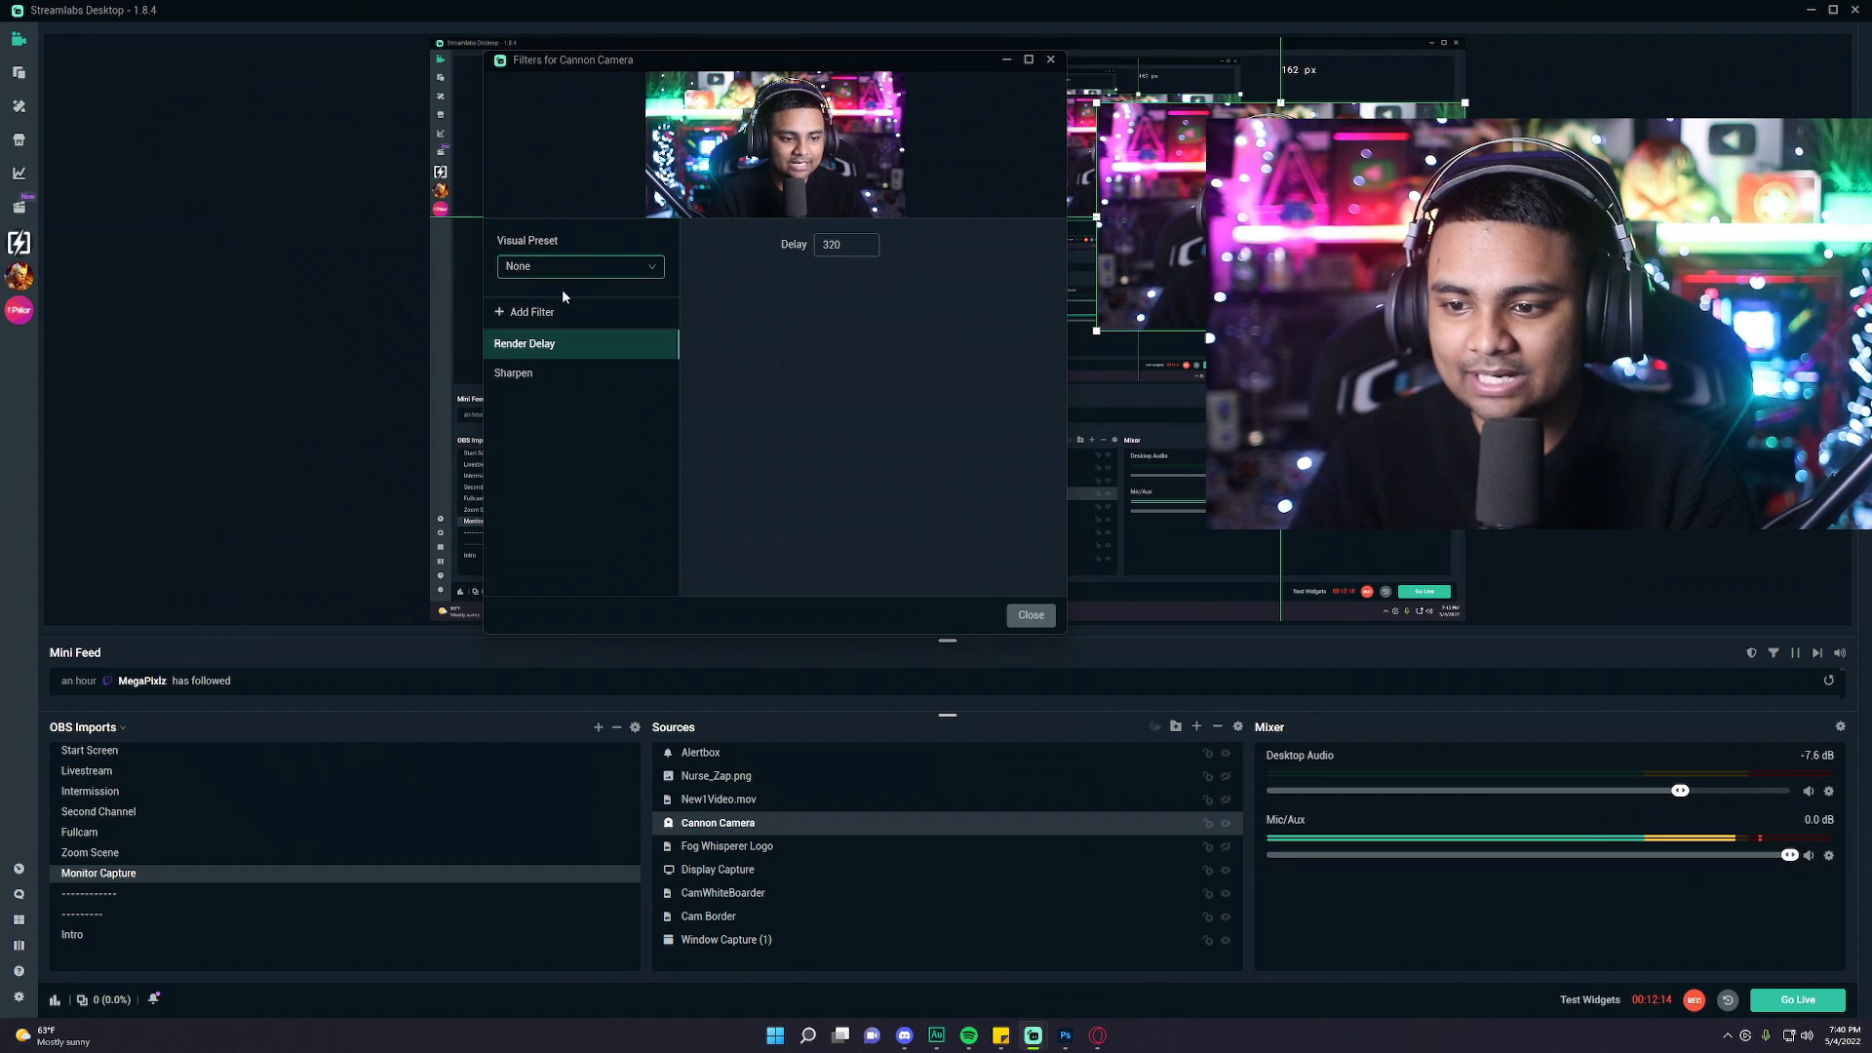
Add an Apply LUT filter to the Cannon Camera source.
click(499, 311)
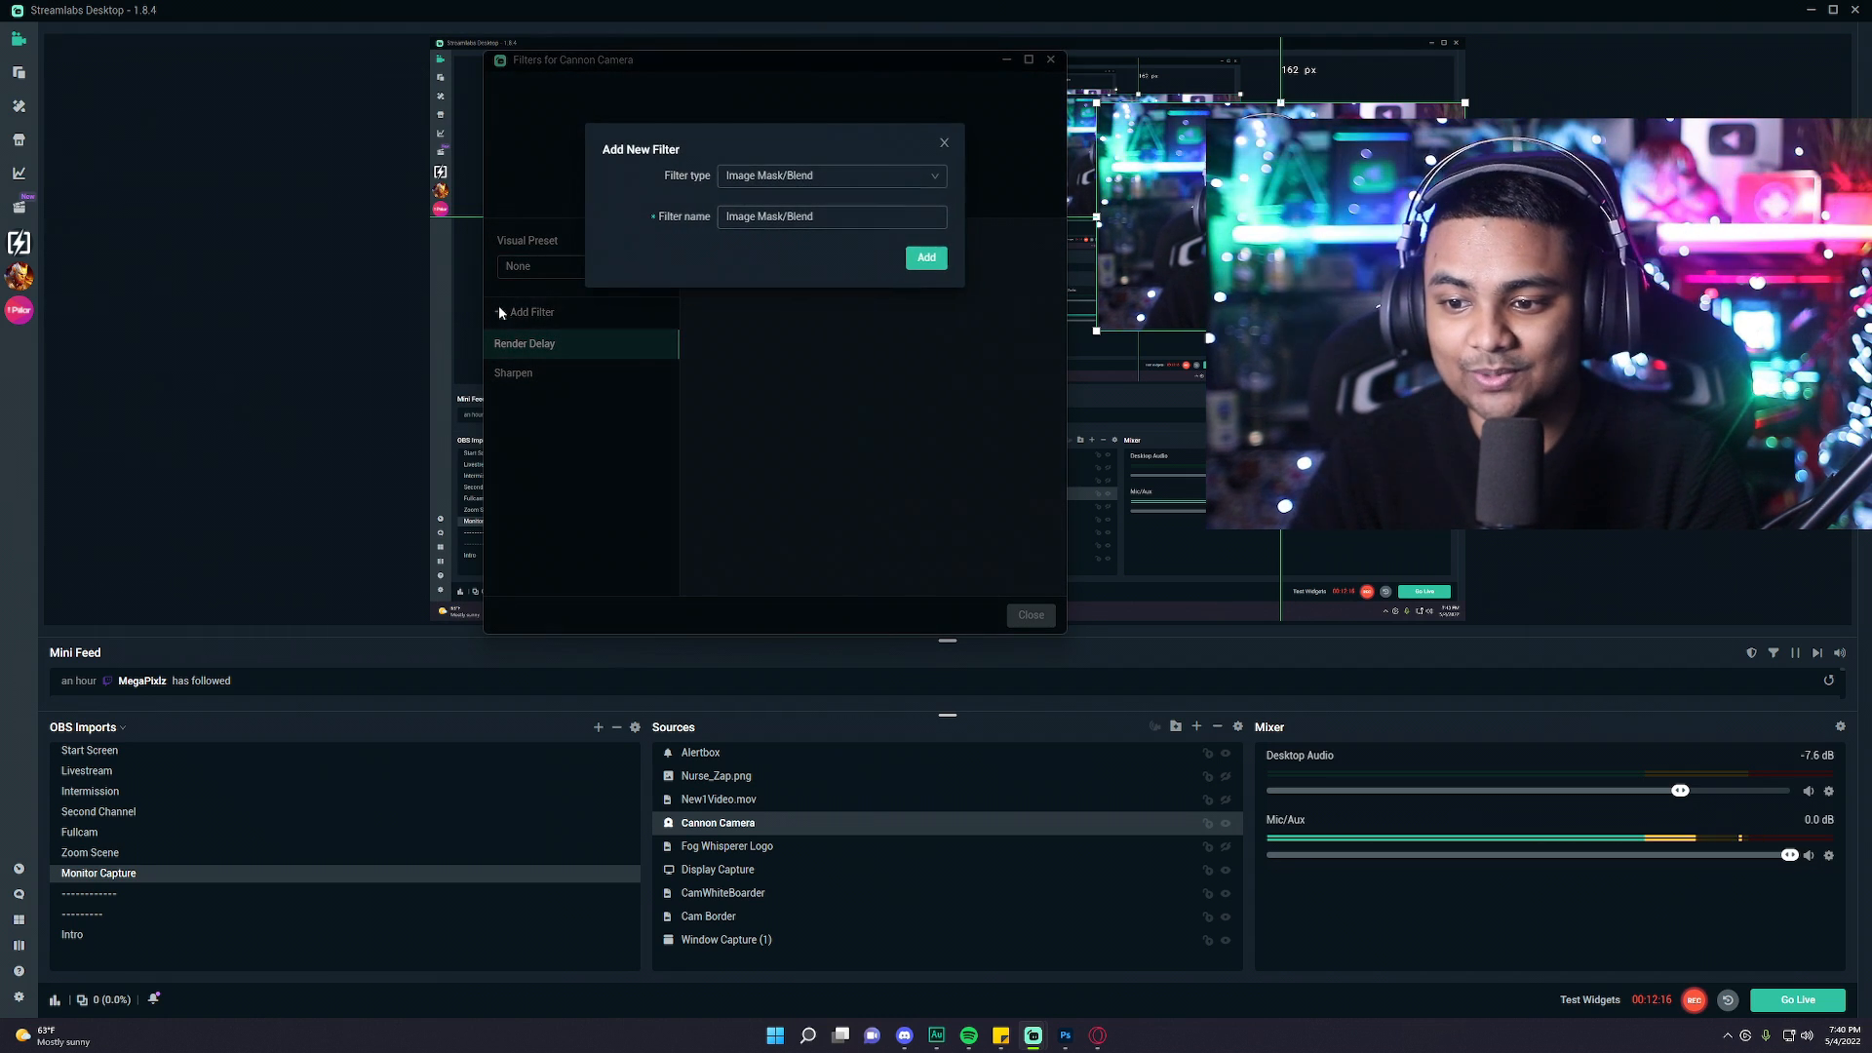
click(768, 177)
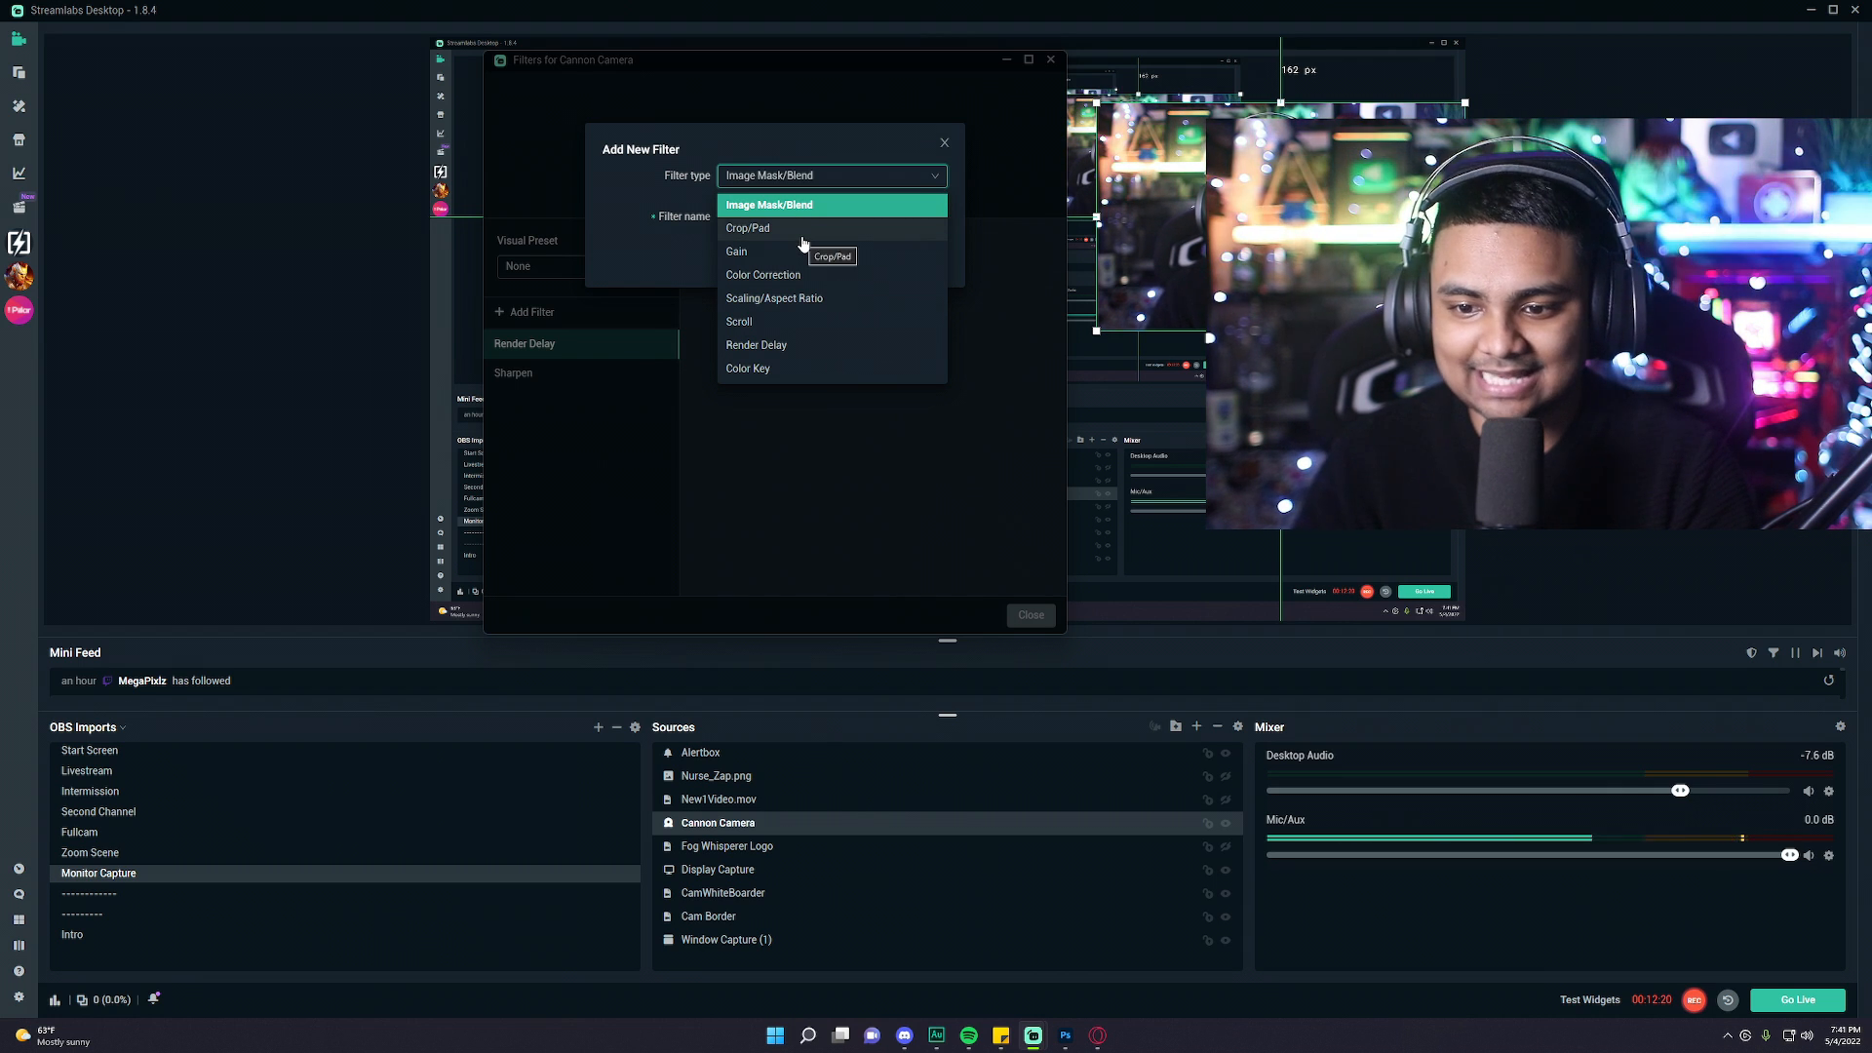
scroll(839, 312, down, 1)
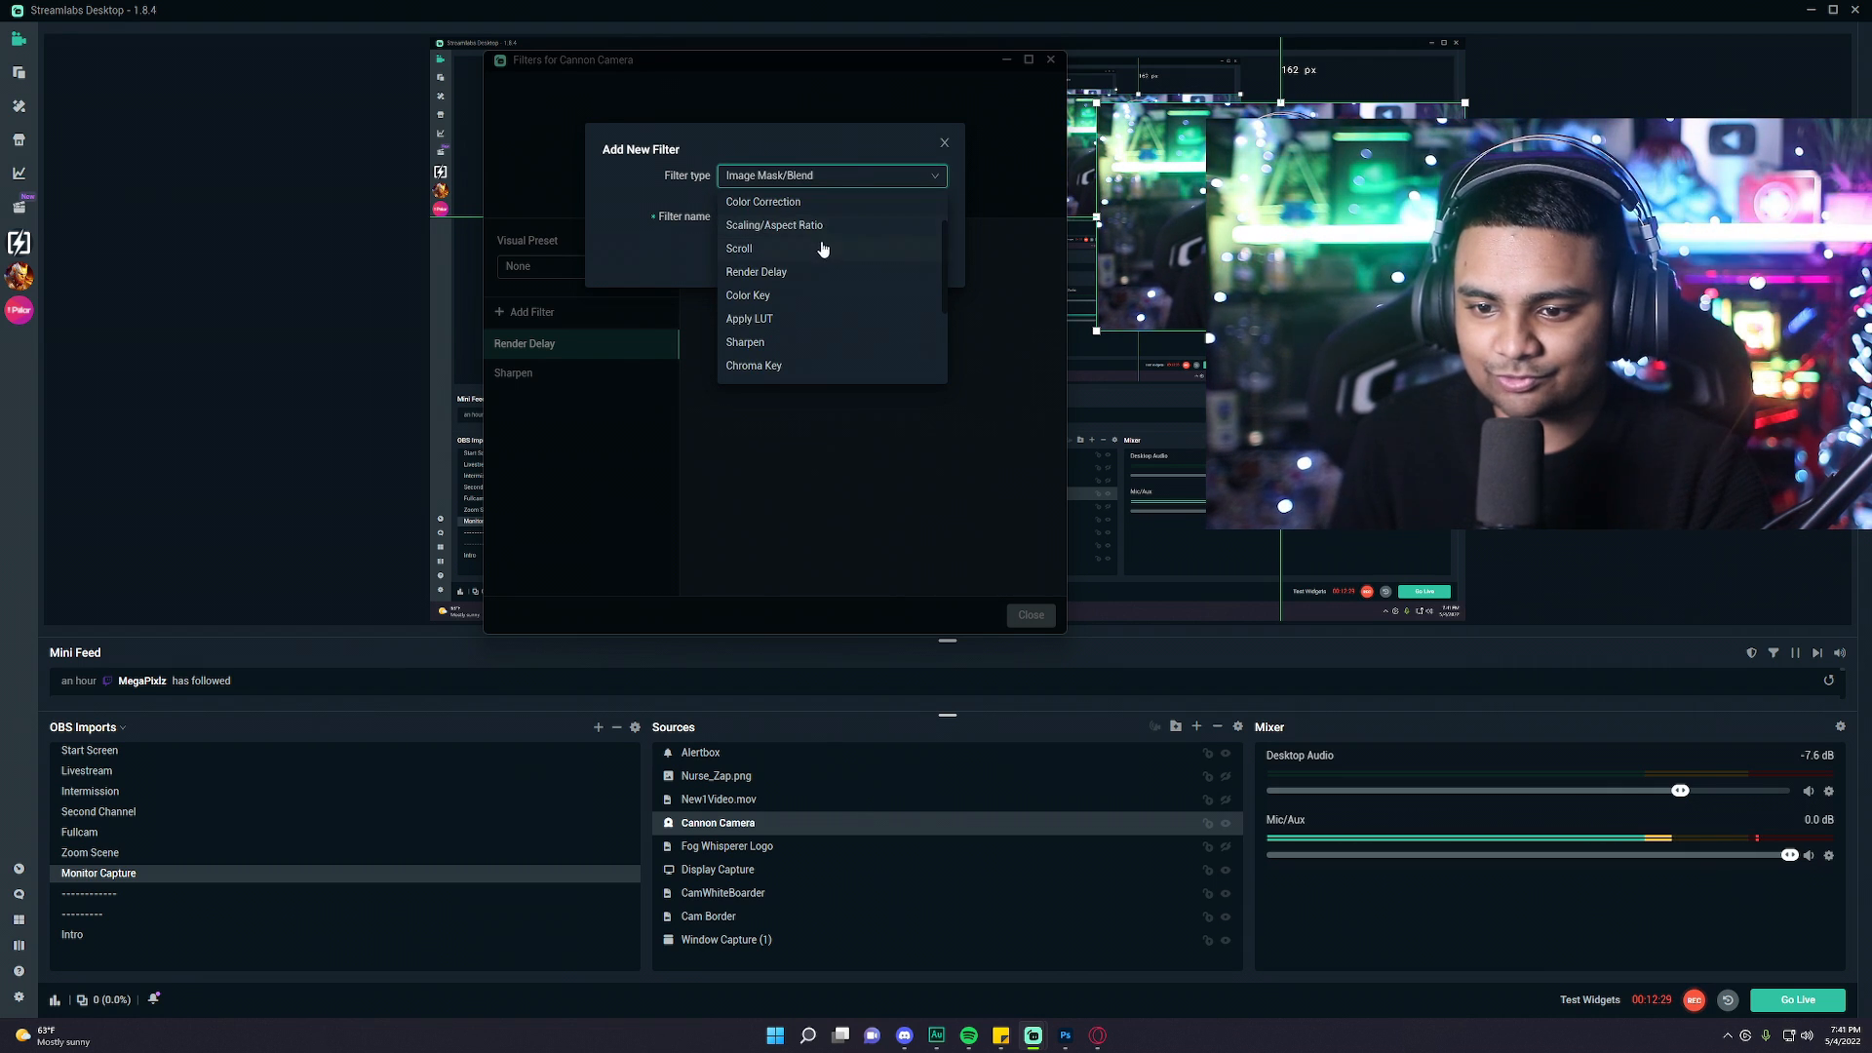
click(787, 321)
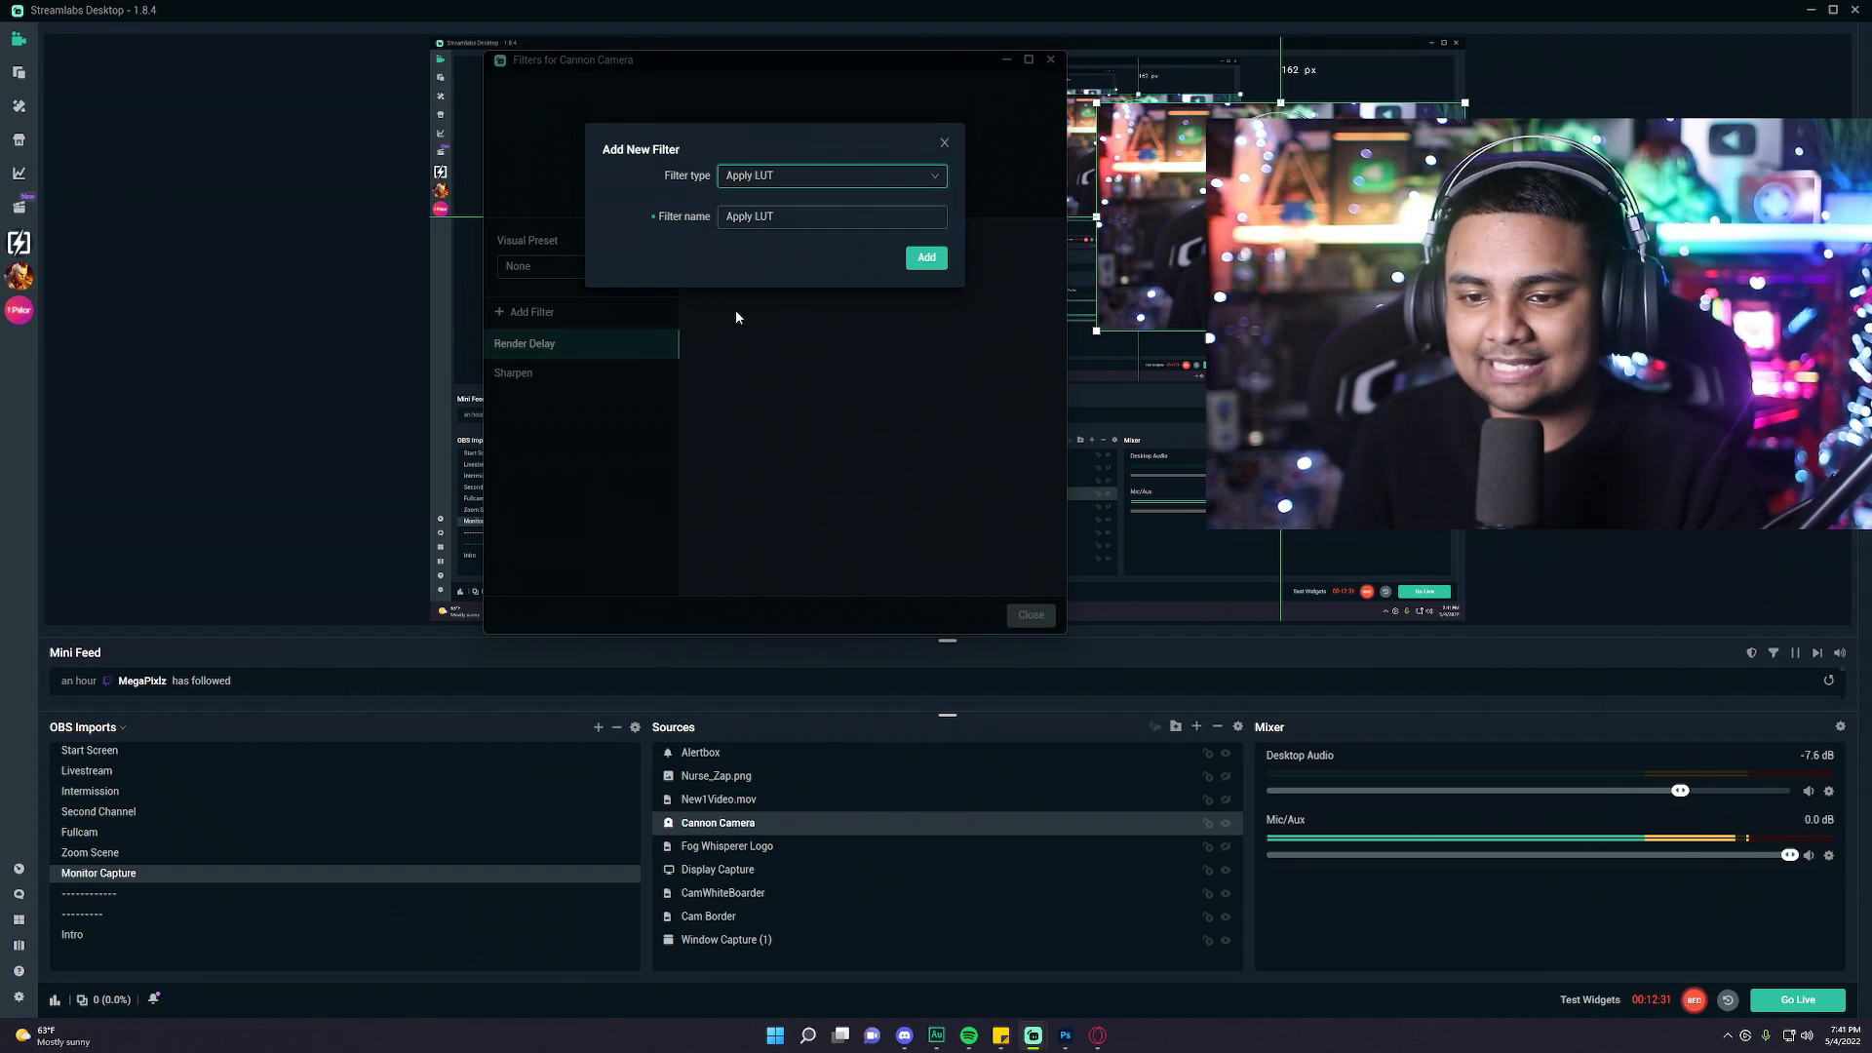
click(937, 259)
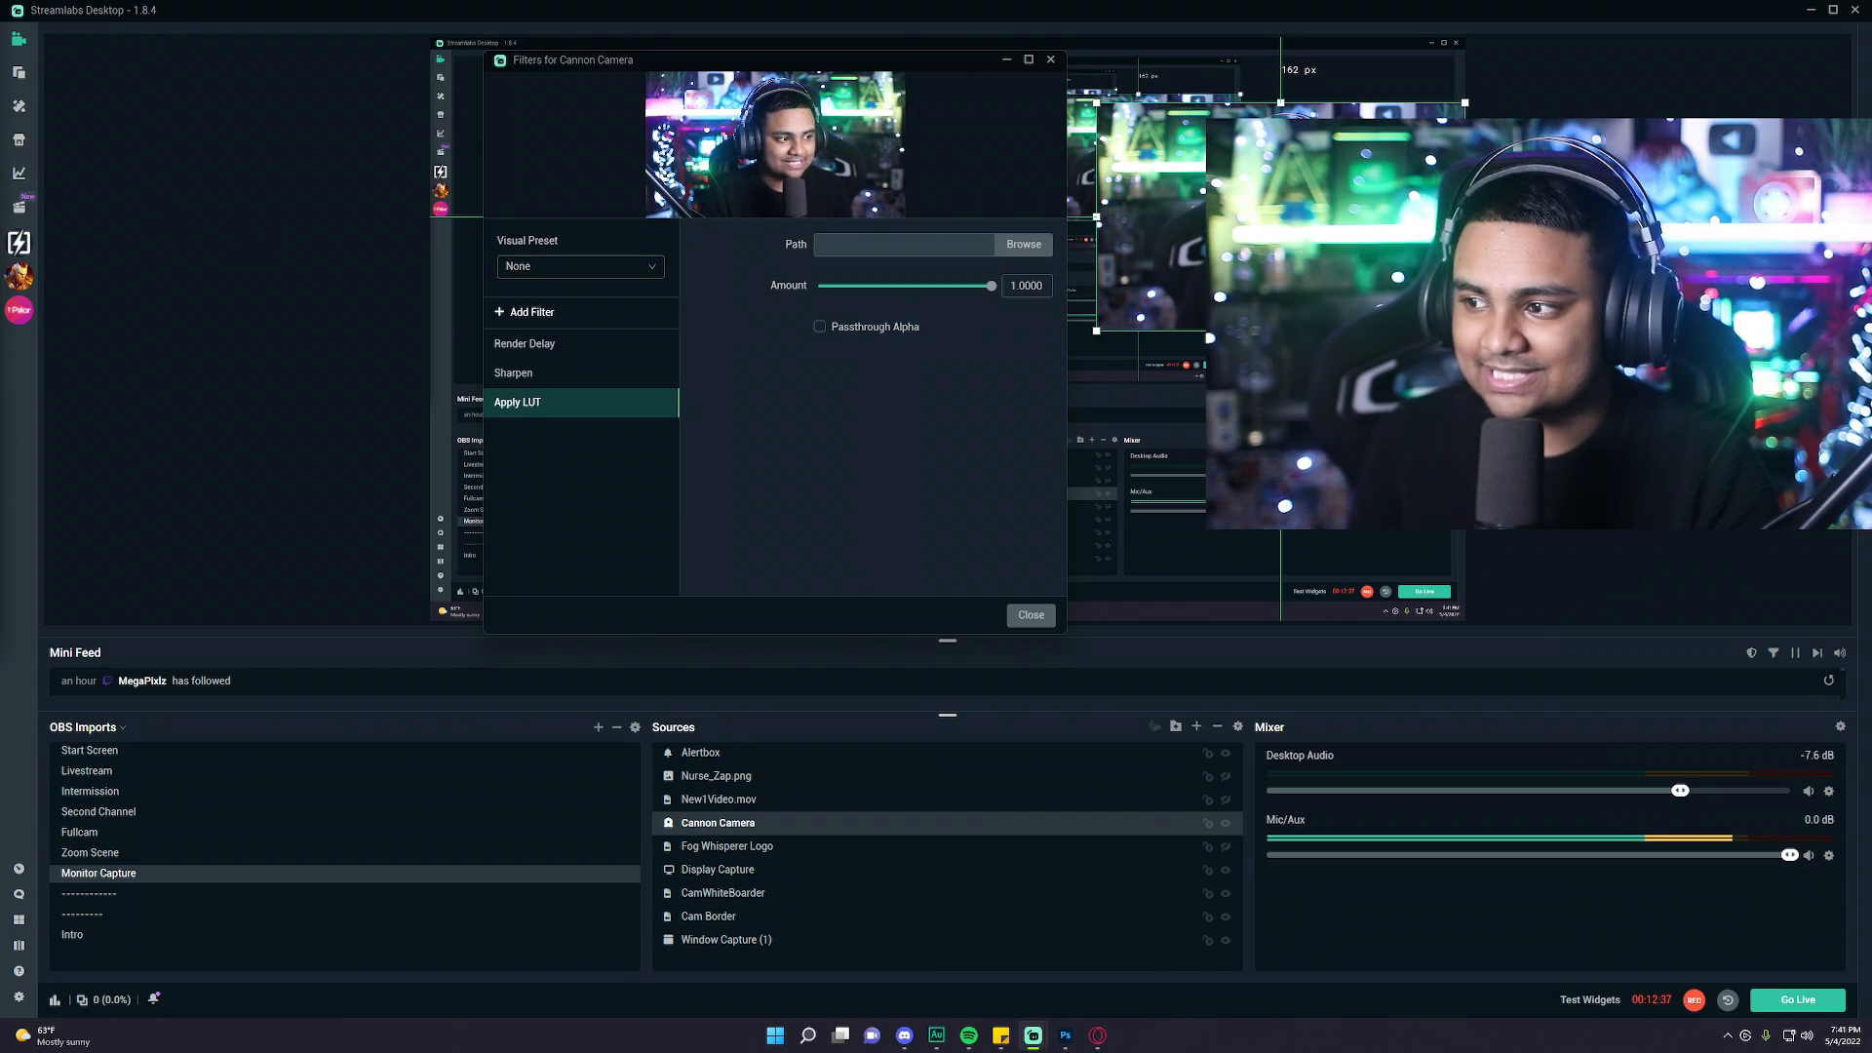
Load the custom LUT image from the desktop Art Folder into the Apply LUT filter and toggle the filter off and on to compare.
click(1022, 245)
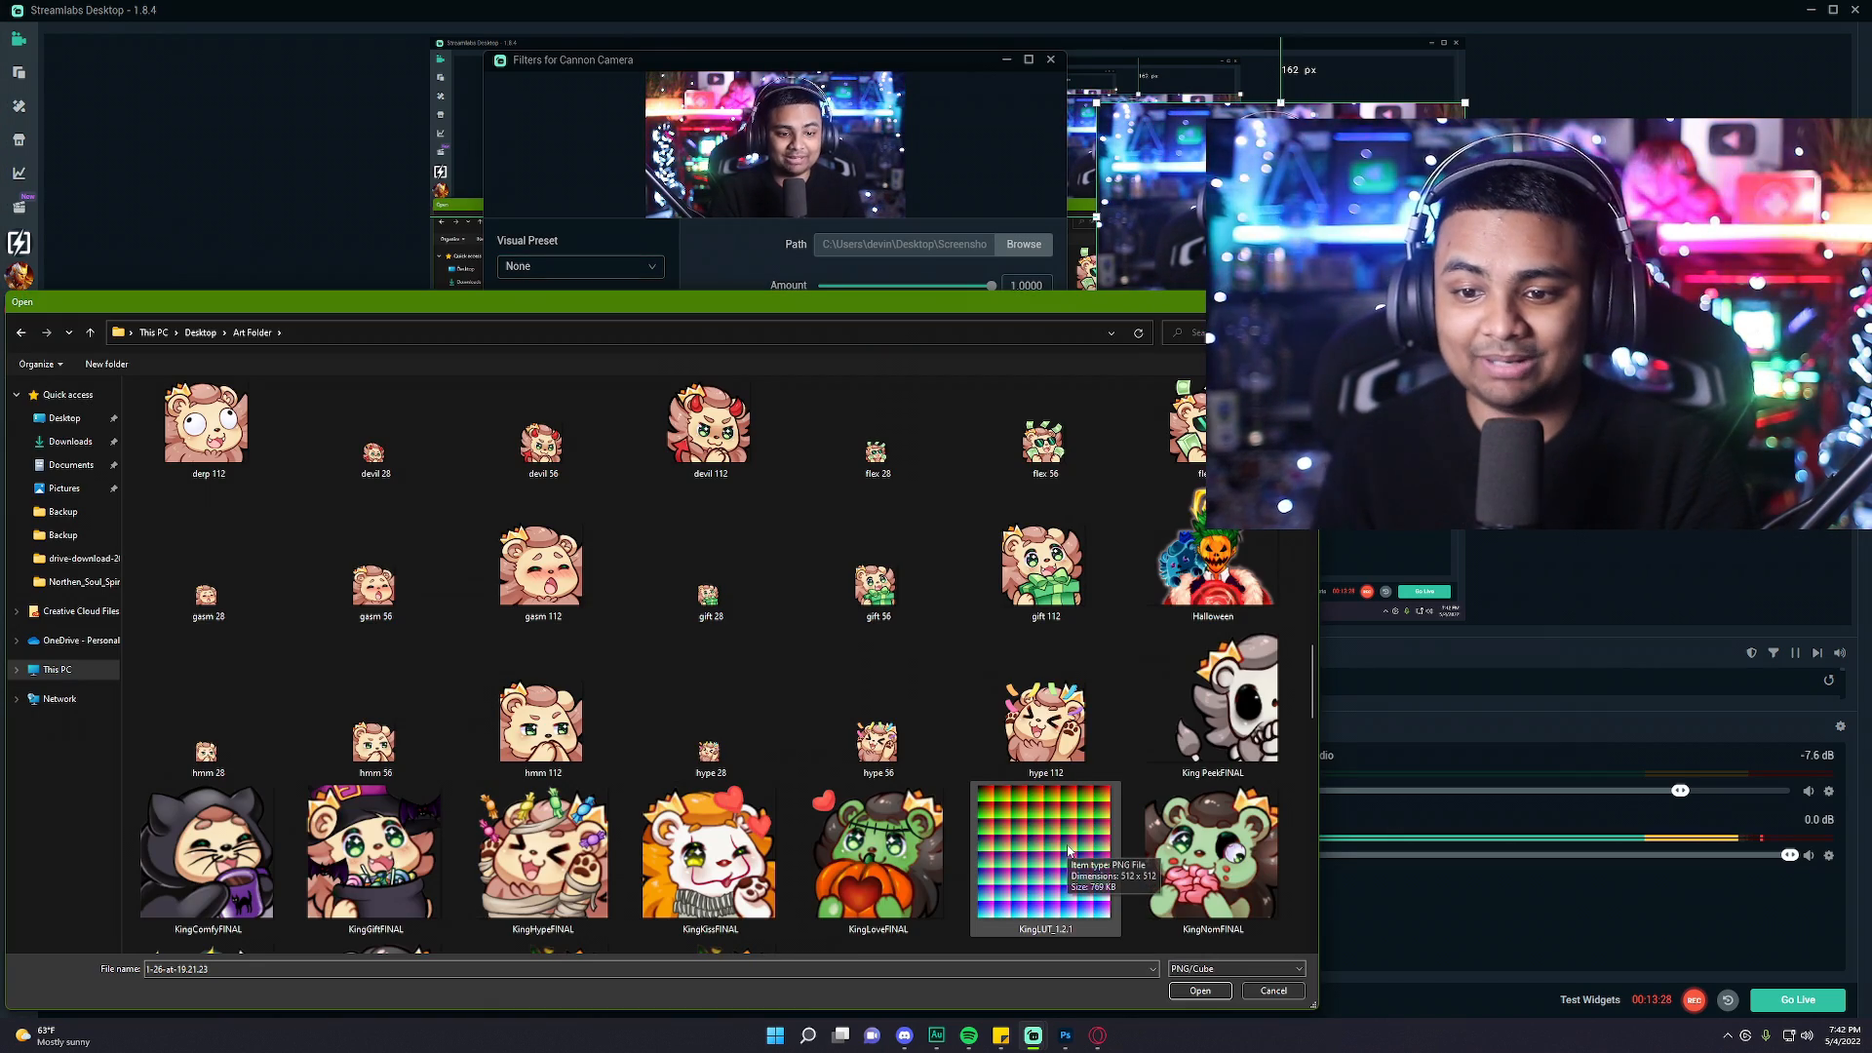
double_click(1068, 852)
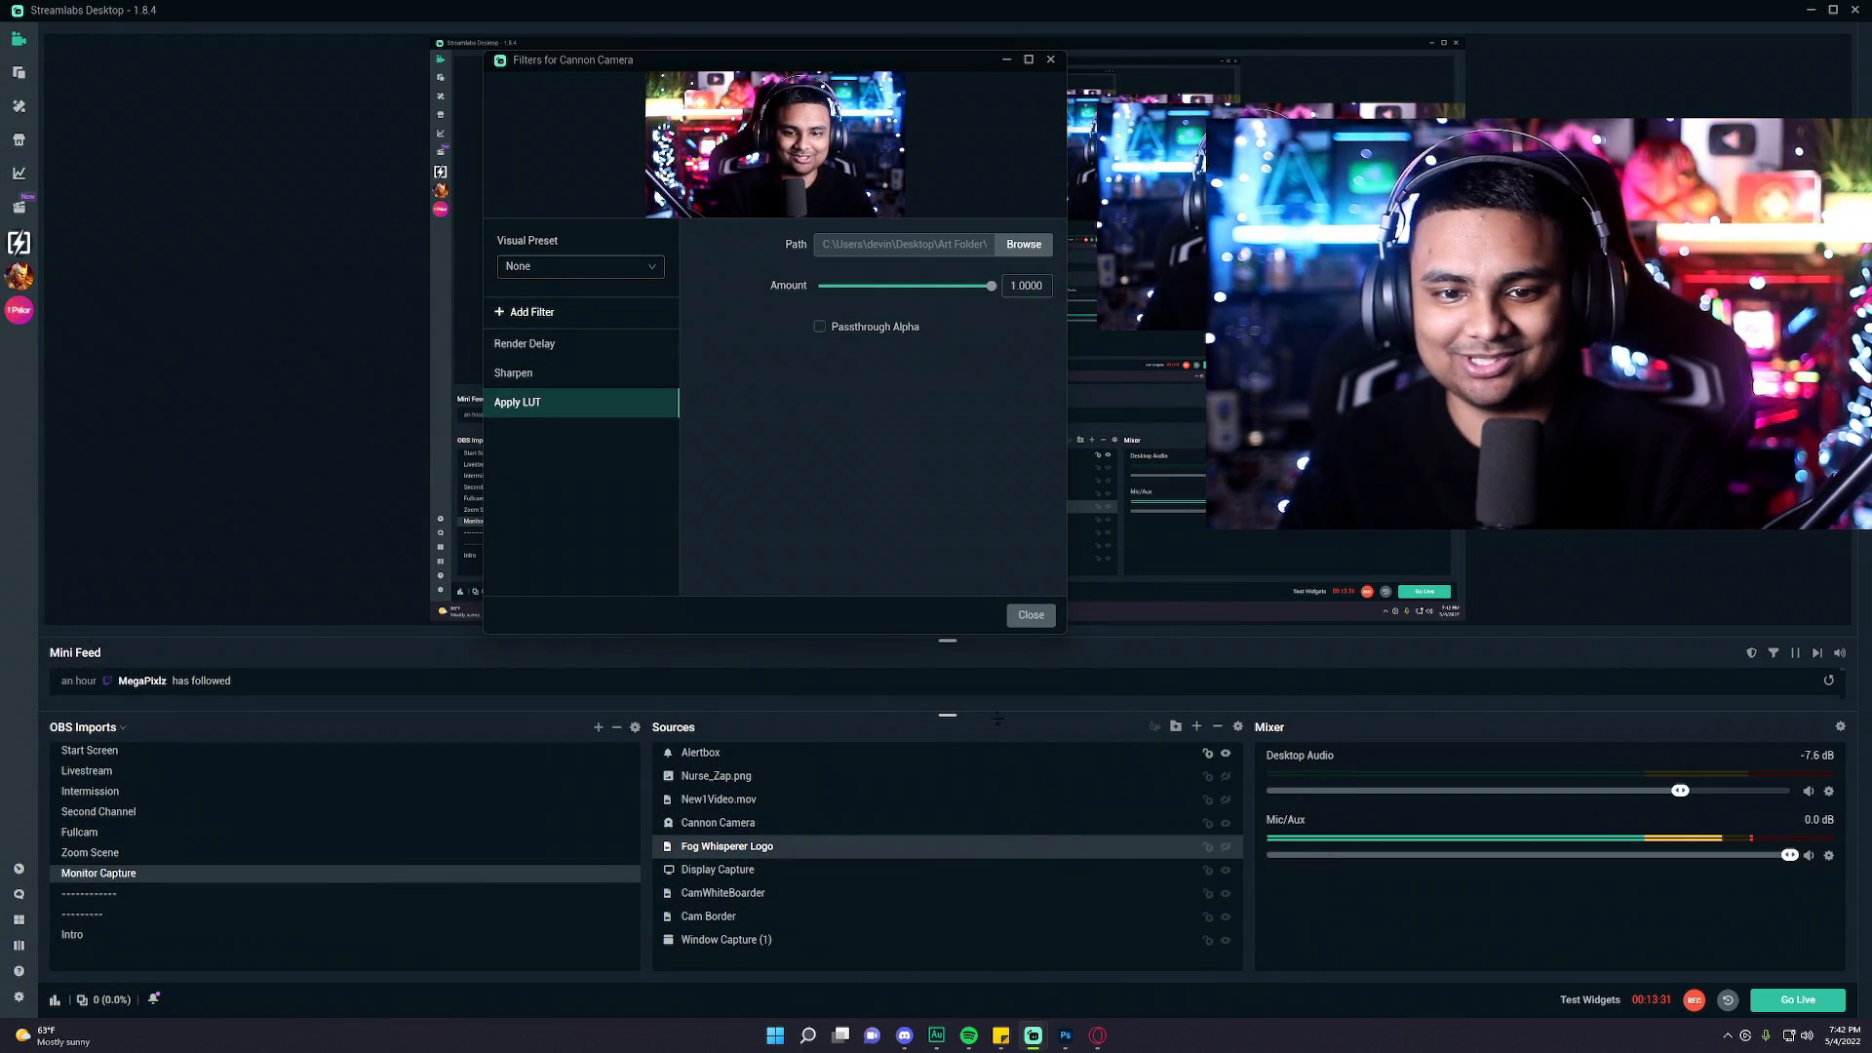
mouse_move(646, 406)
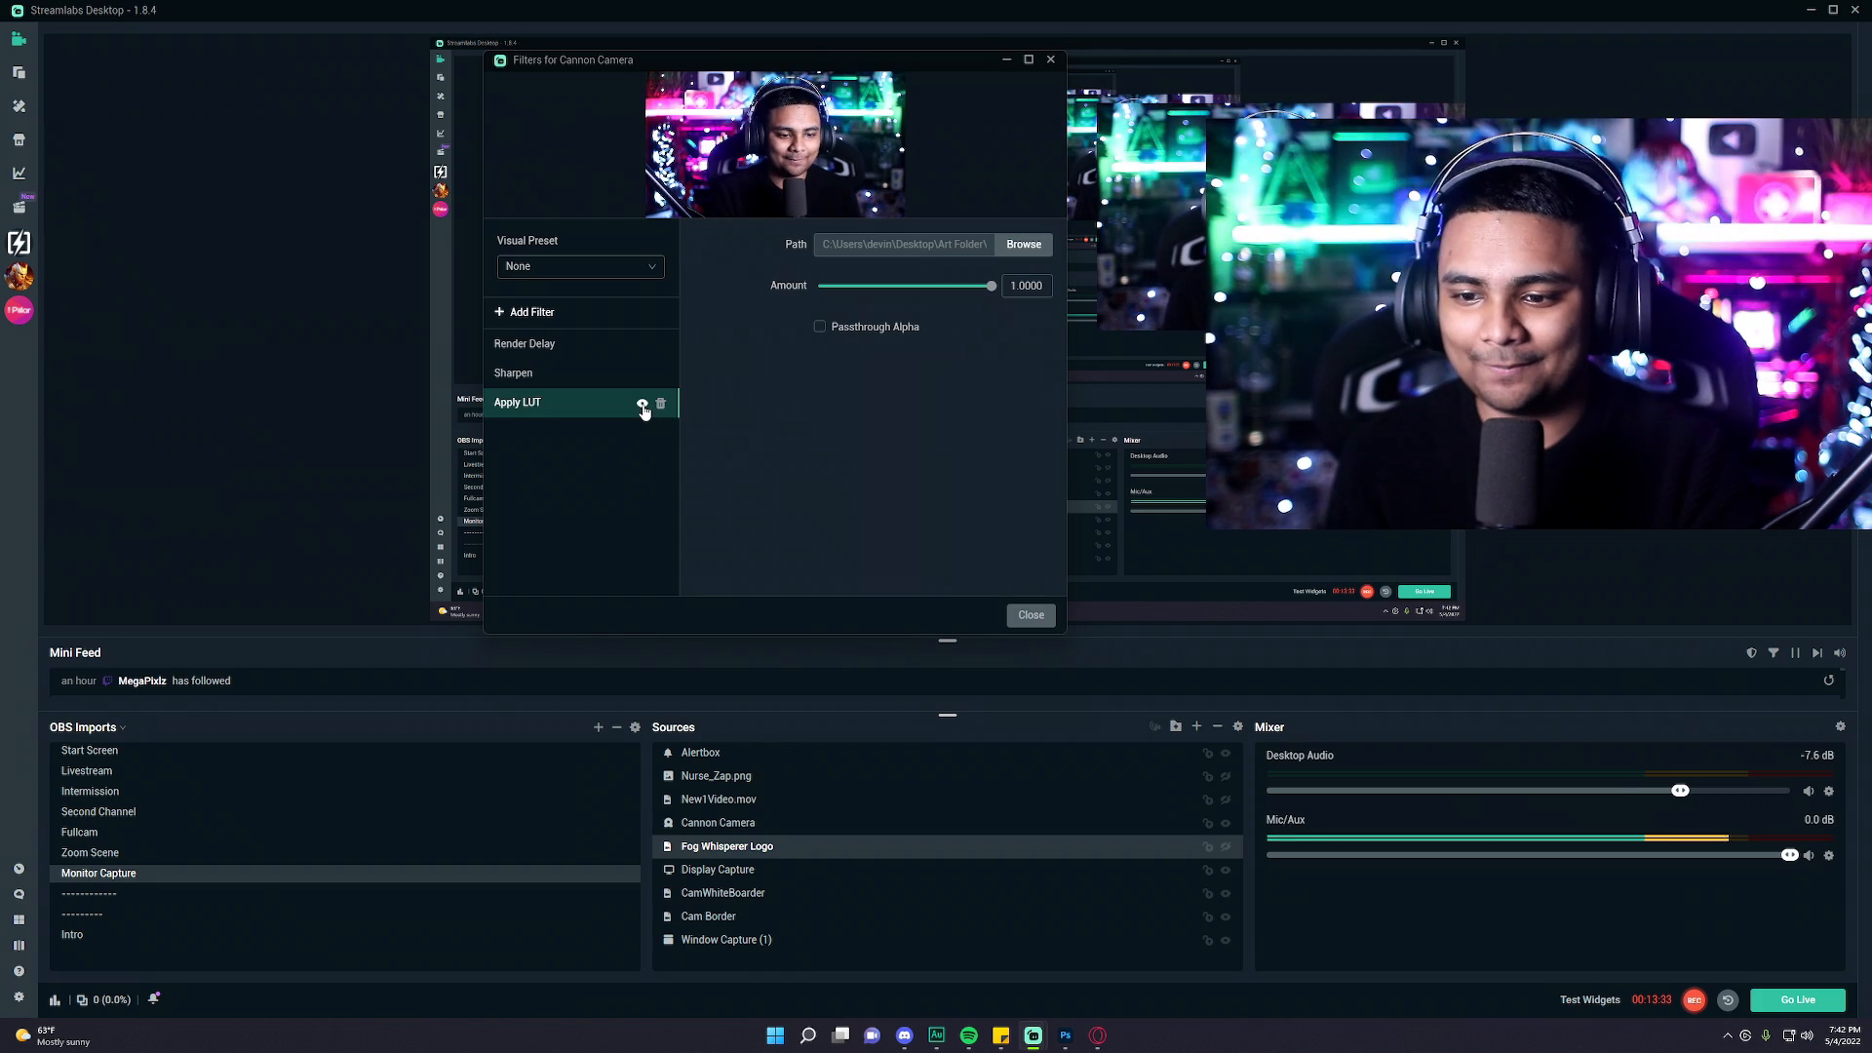
click(643, 405)
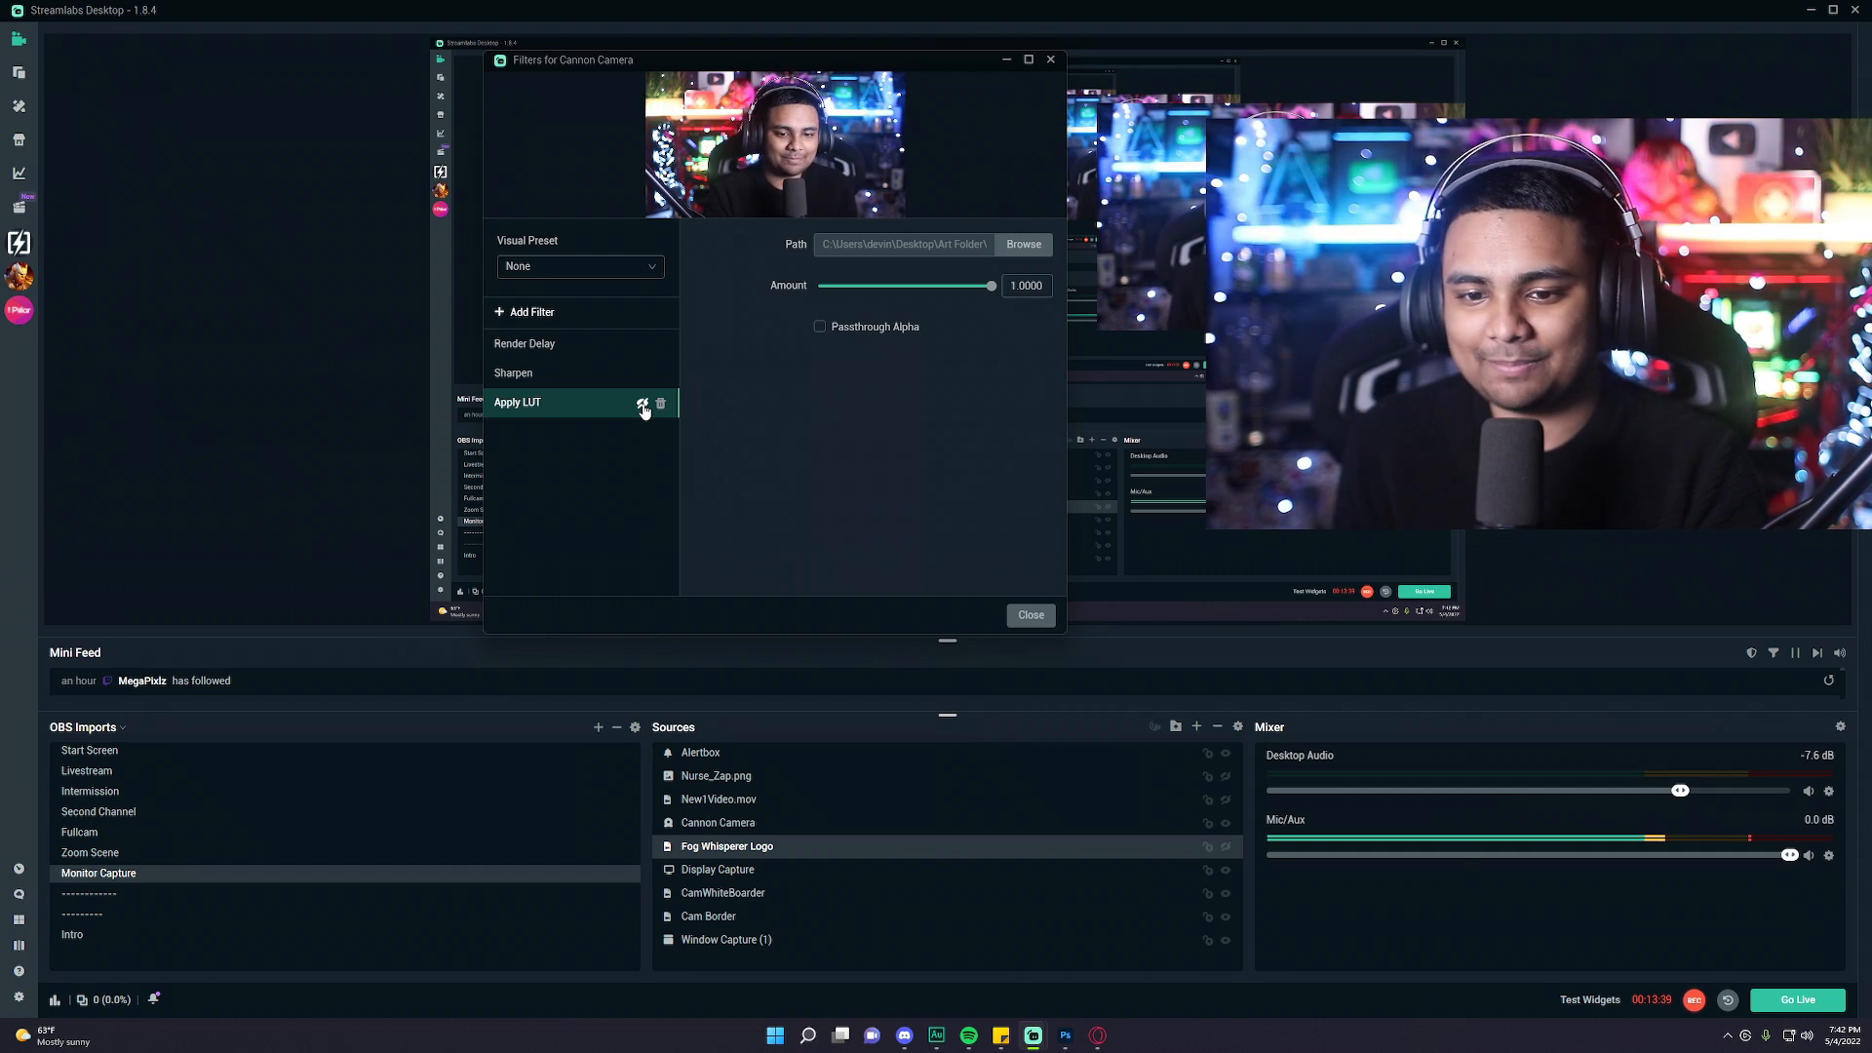
click(642, 405)
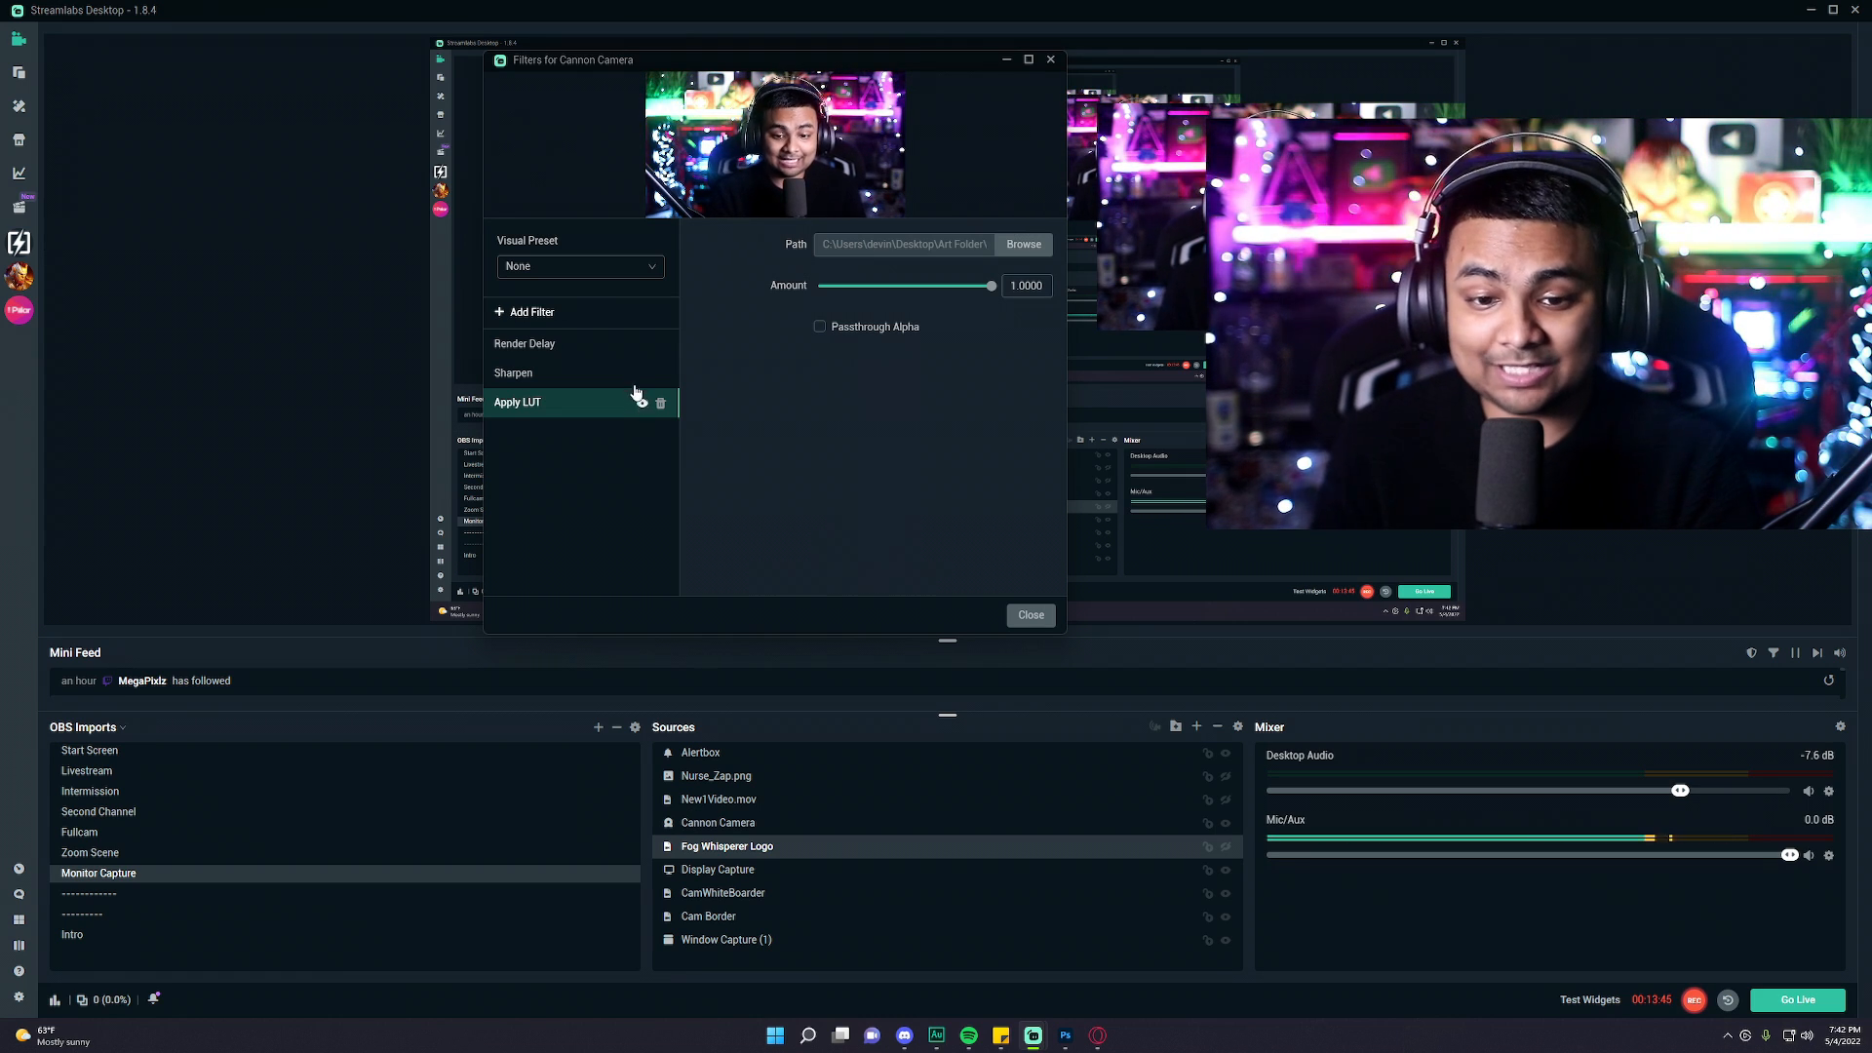
click(596, 317)
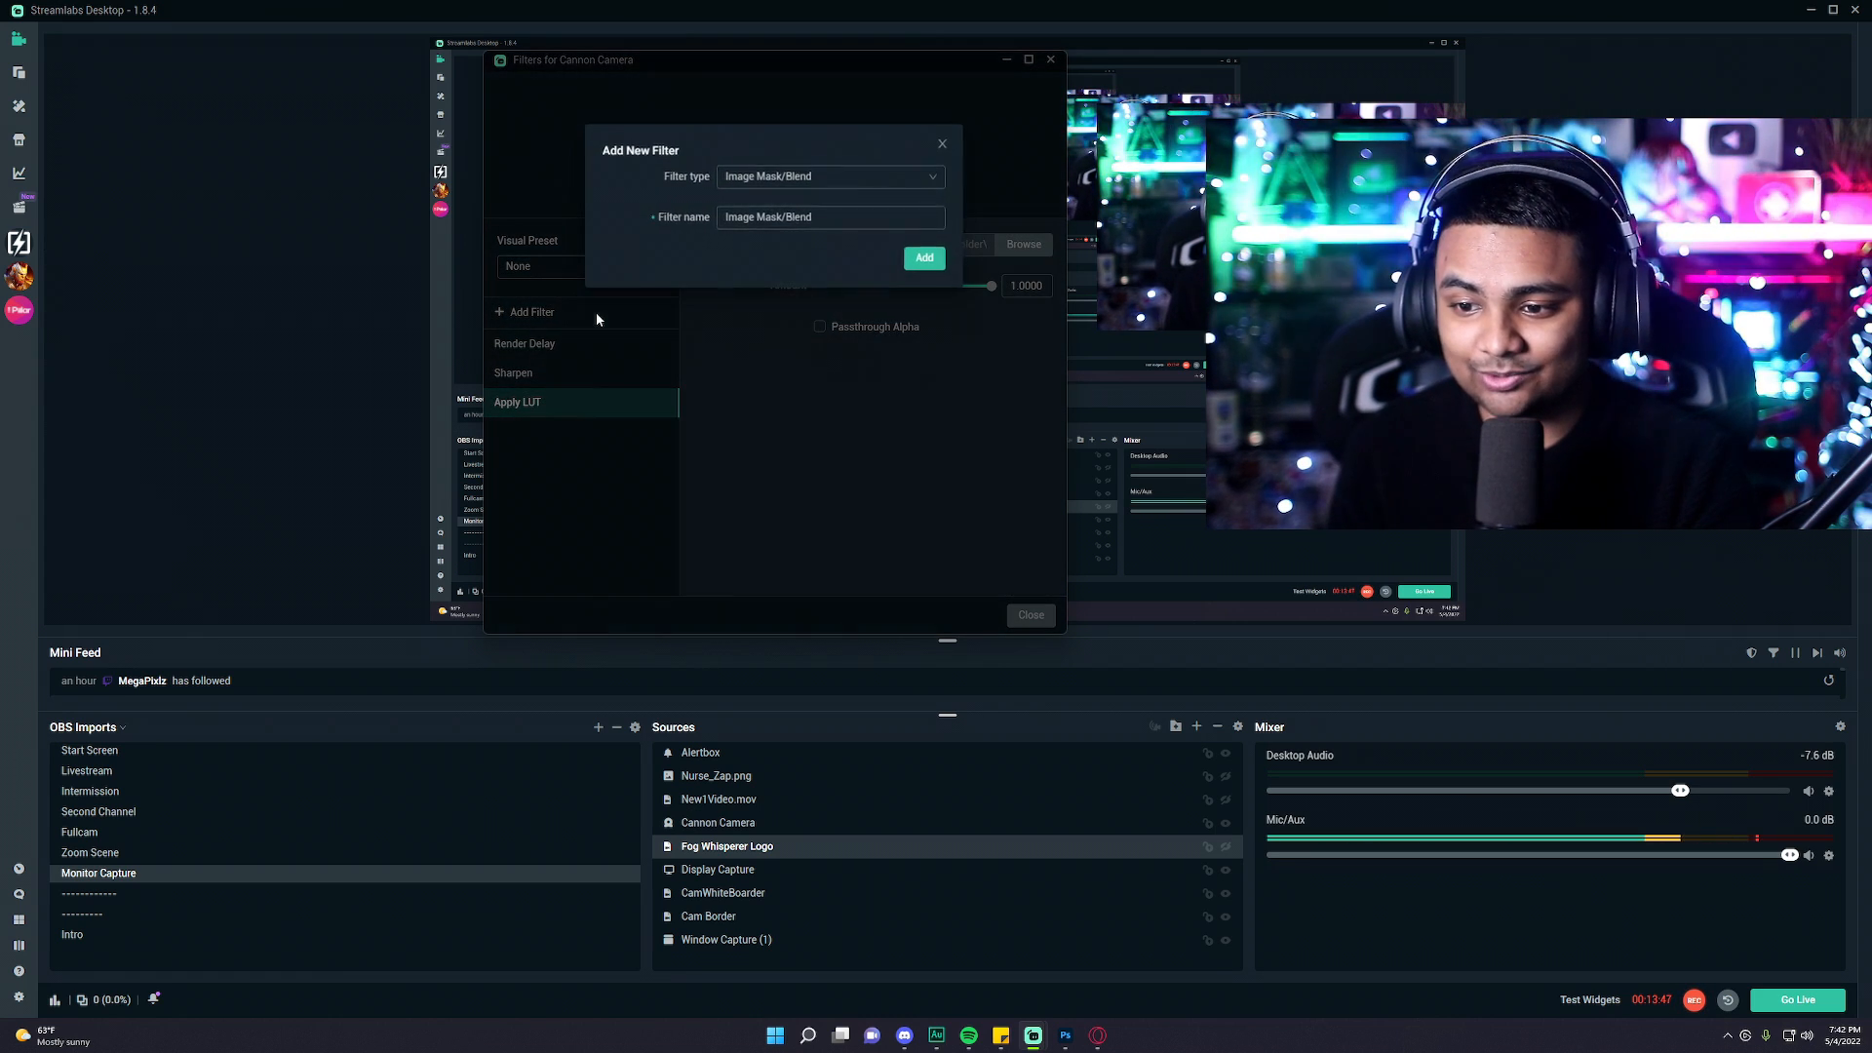
click(792, 174)
scroll(857, 354, down, 1)
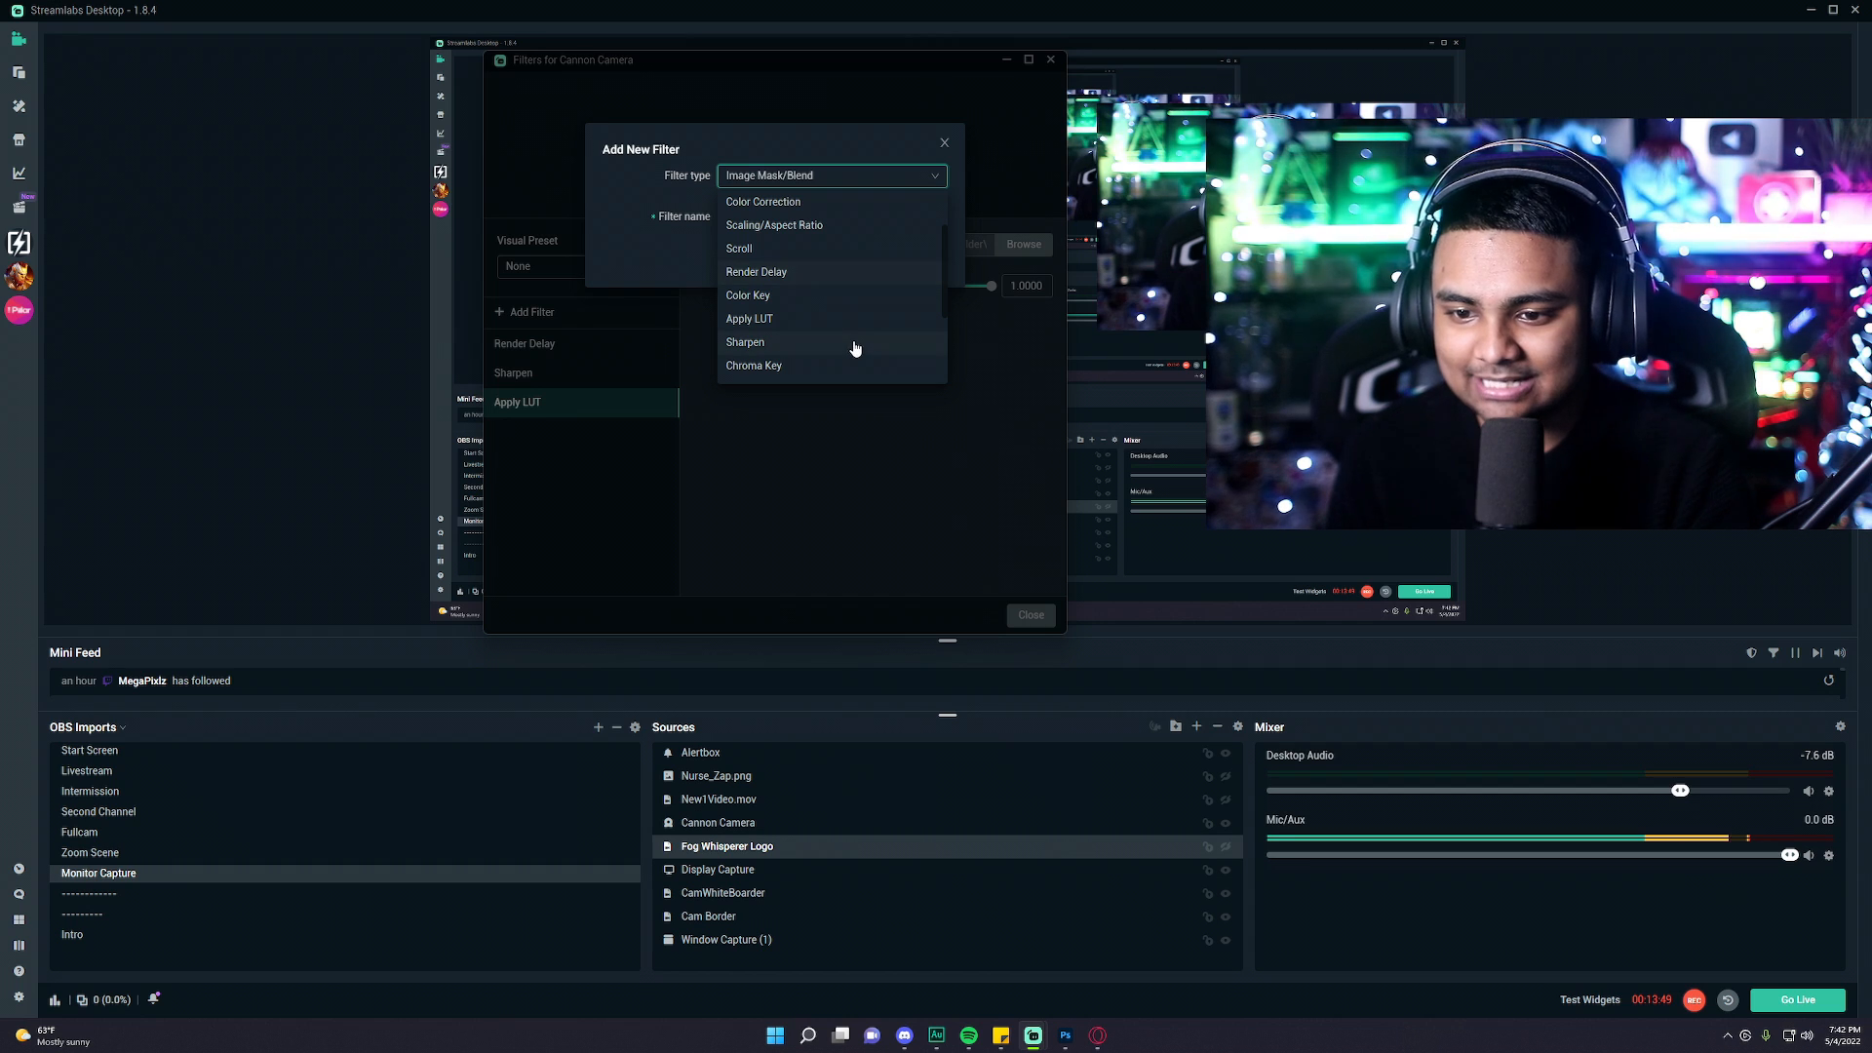
click(850, 410)
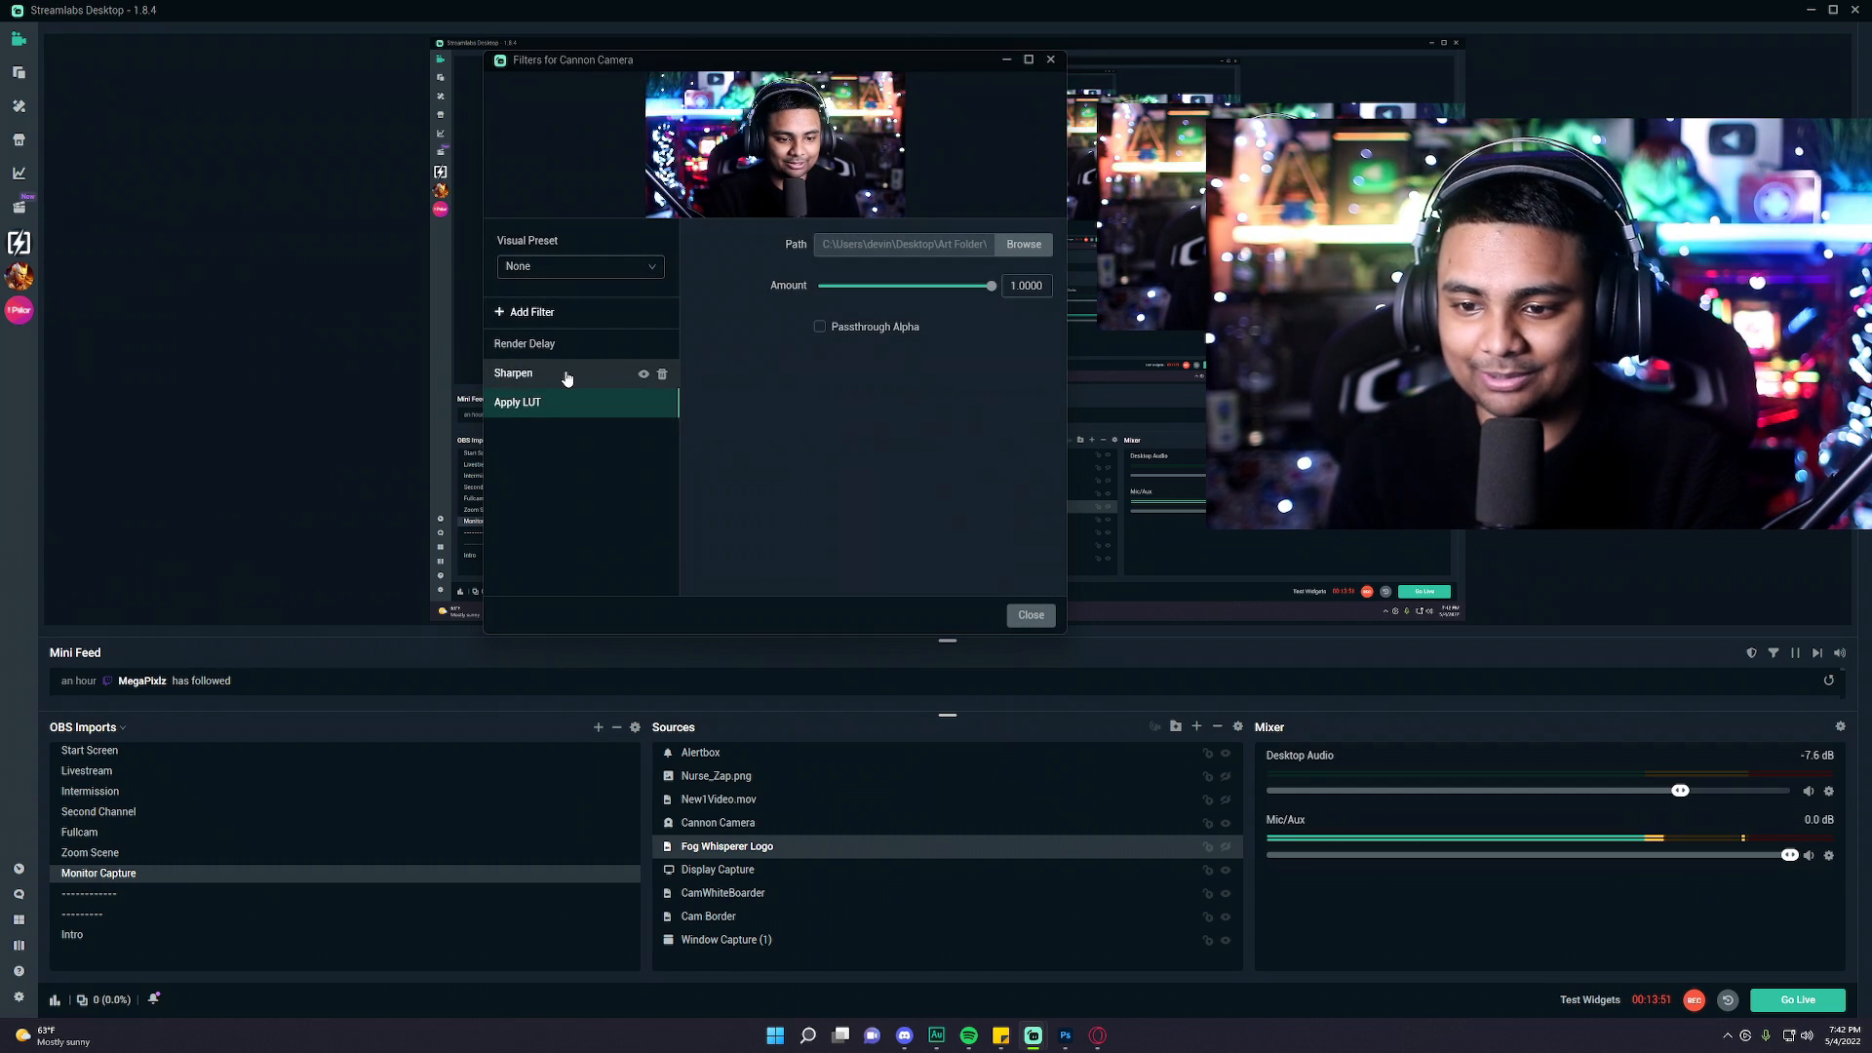
Set the Sharpen filter's sharpness on the Cannon Camera to 0.12 and close the filters window.
click(568, 374)
drag(832, 244, 817, 251)
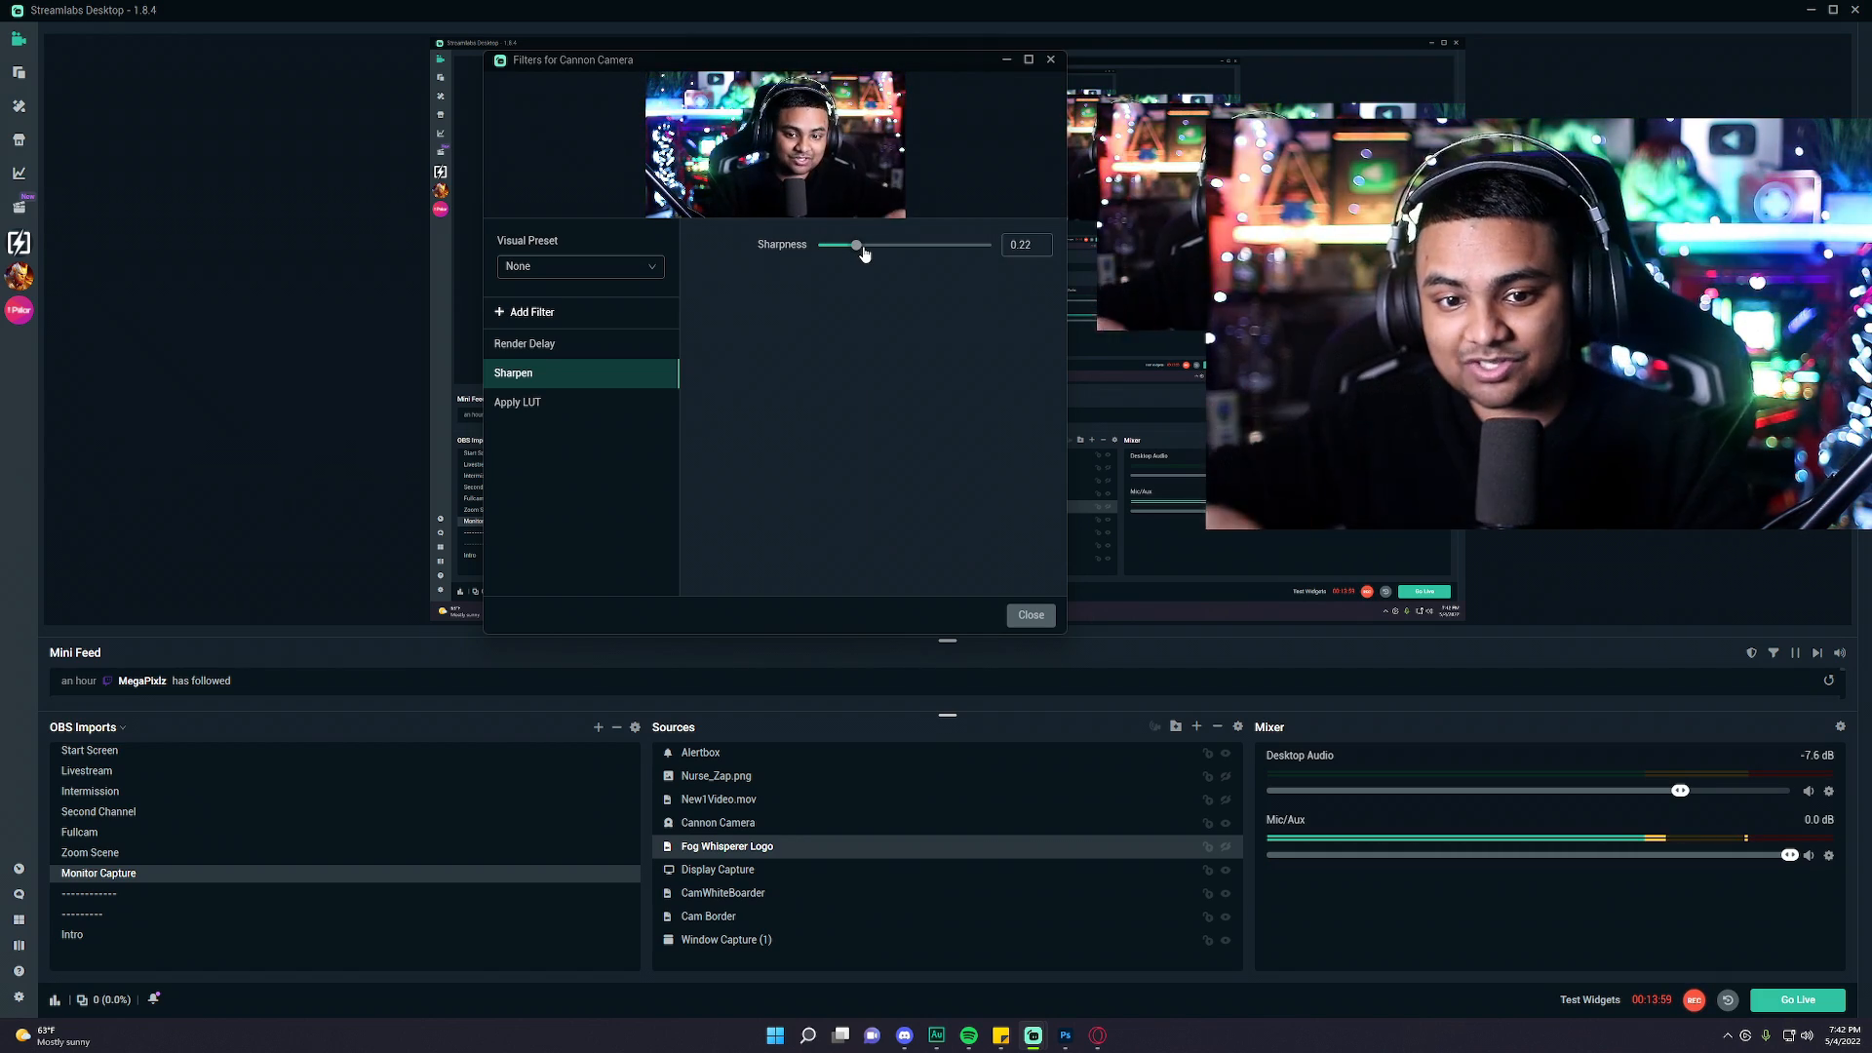
mouse_move(863, 252)
mouse_down()
mouse_move(964, 253)
mouse_move(871, 255)
mouse_up()
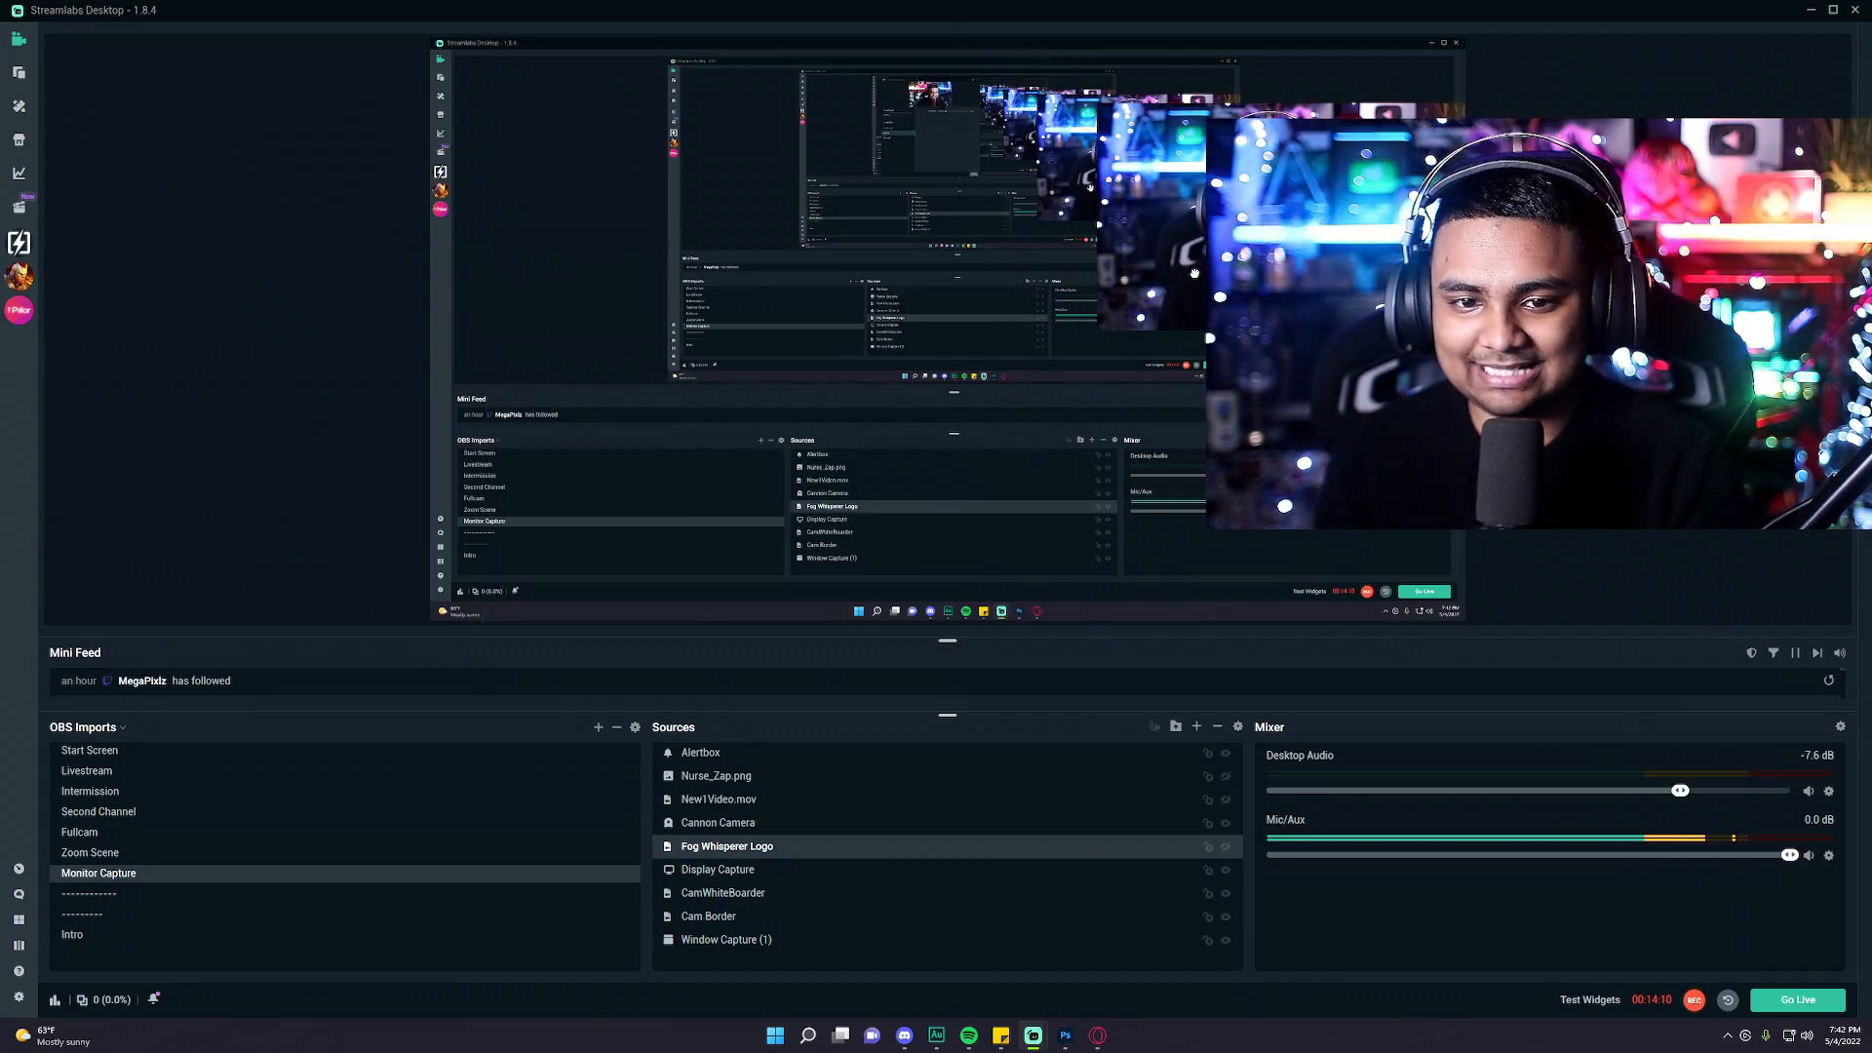
click(715, 775)
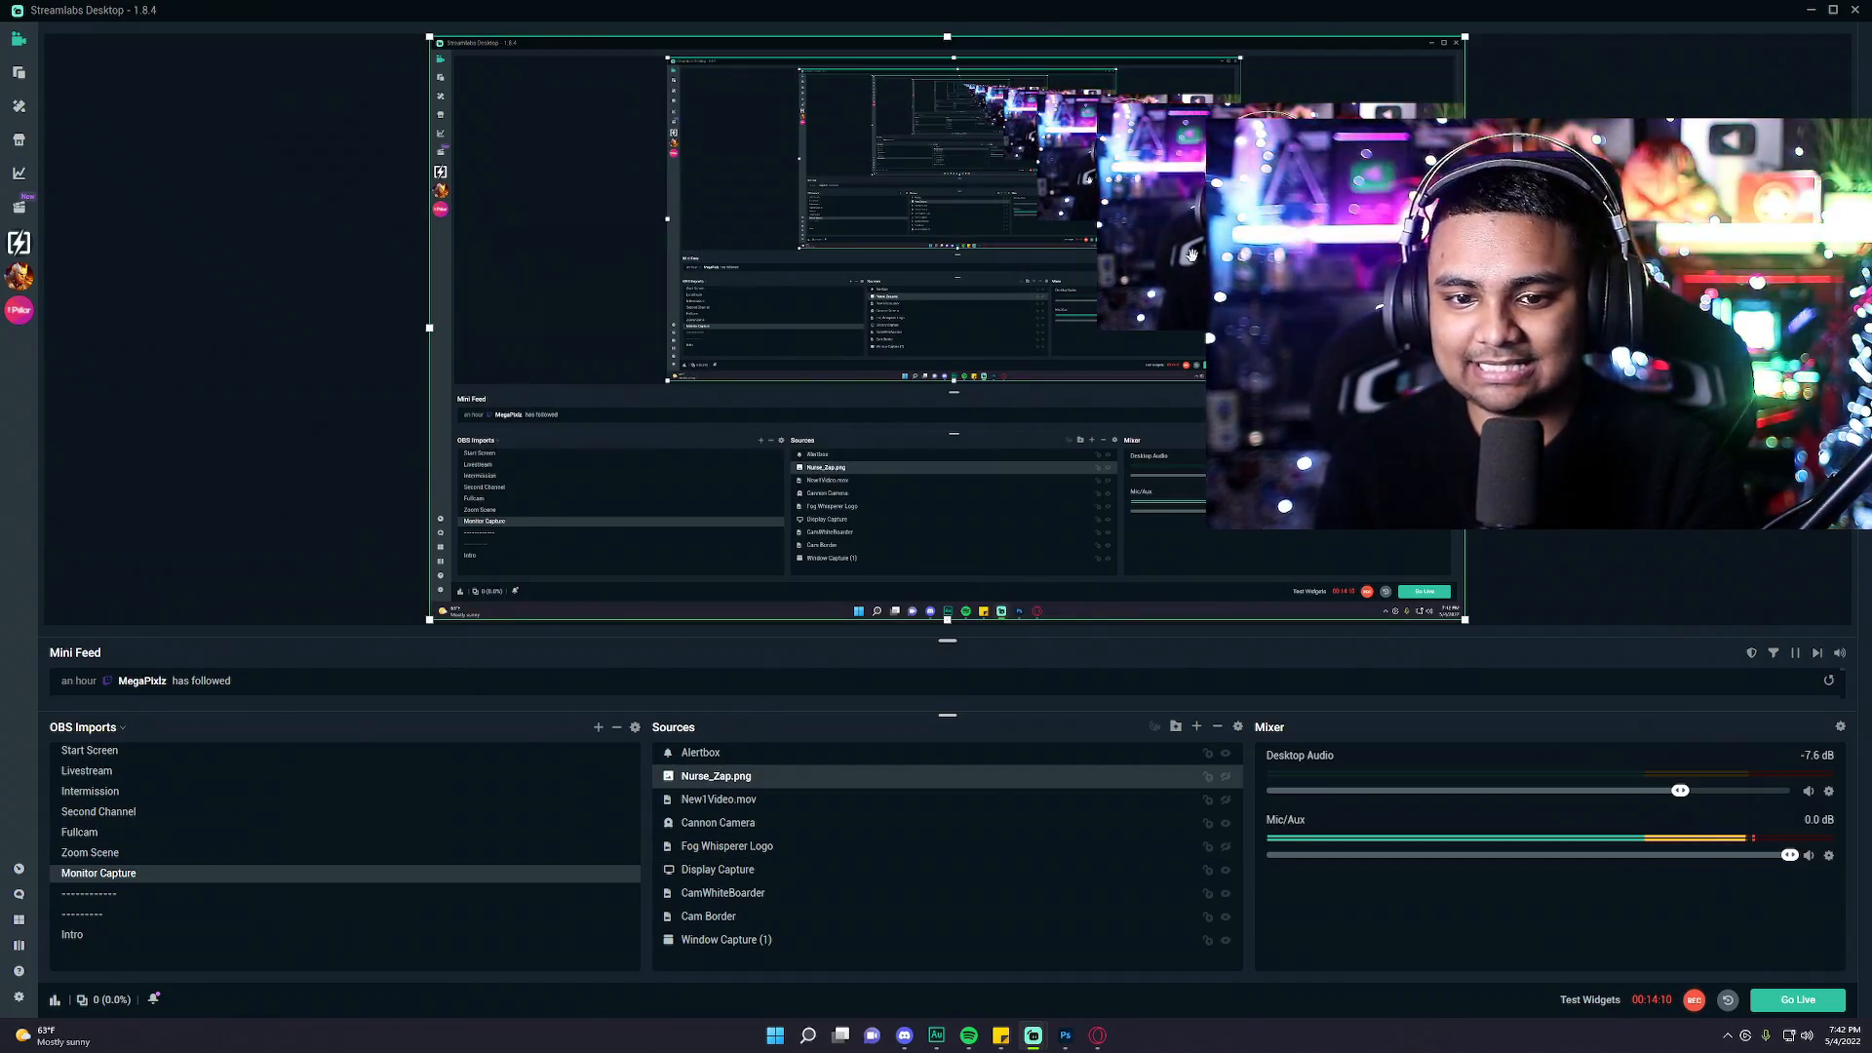